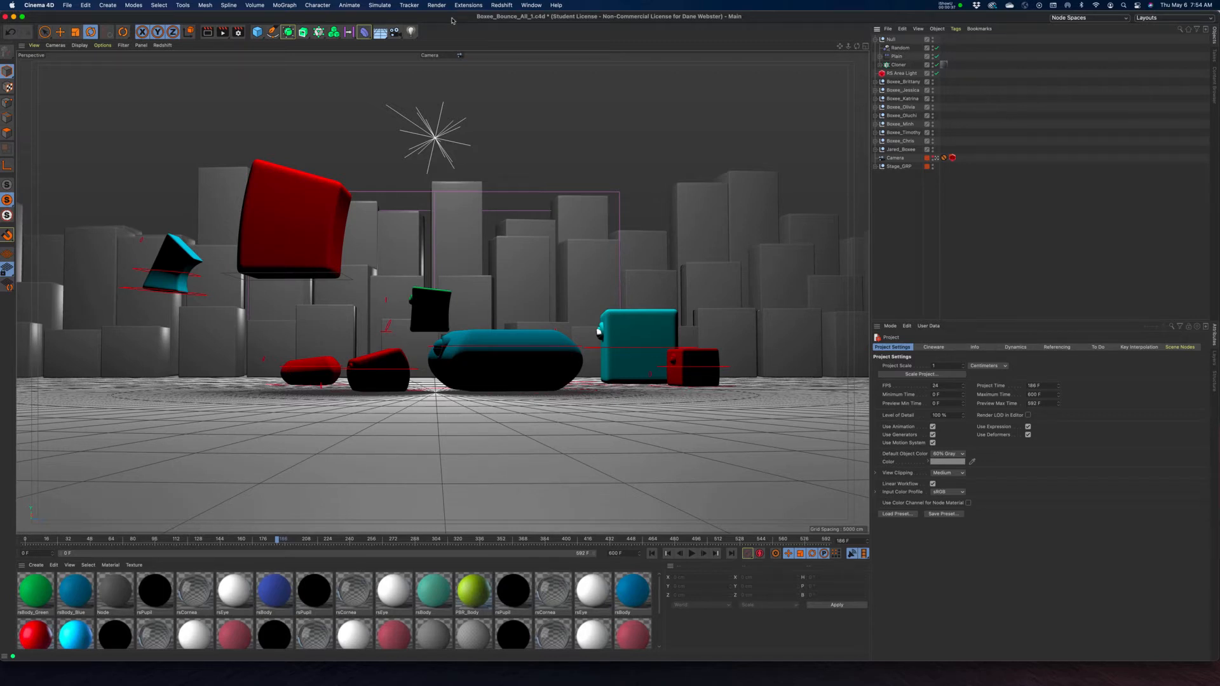
Step: Go to frame 181 and disable Redshift Post-Effects and Magic Bullet Looks in the render settings
left_click_drag(305, 541, 272, 530)
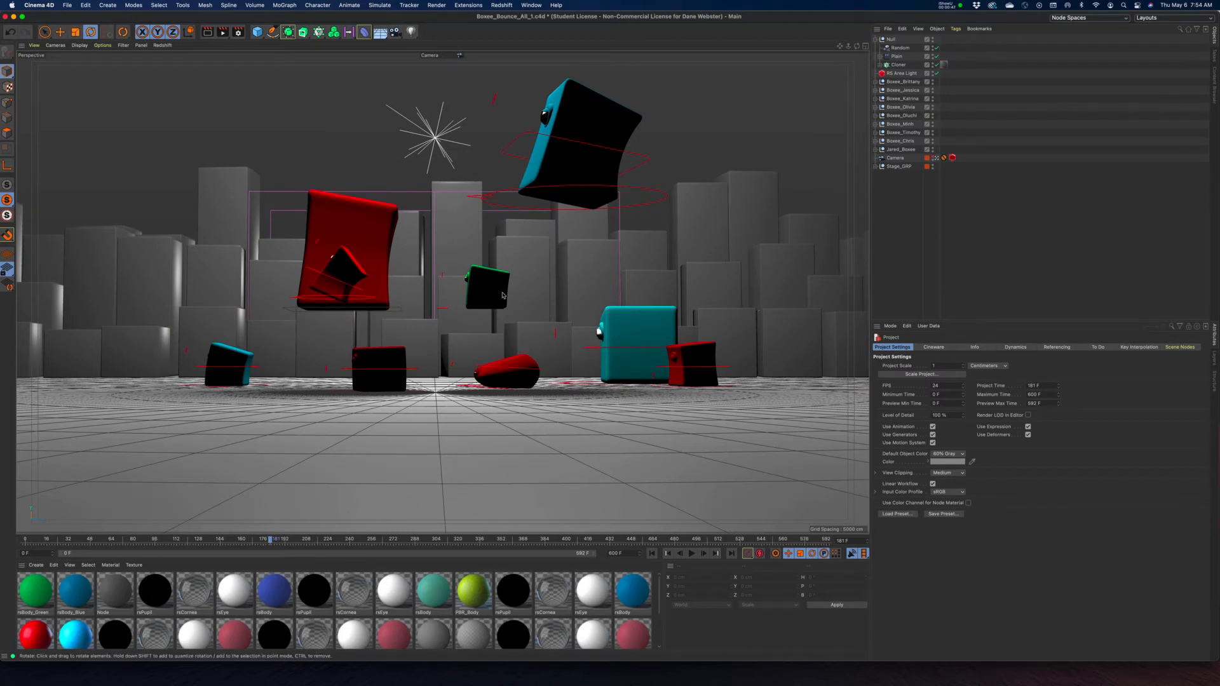
left_click(239, 33)
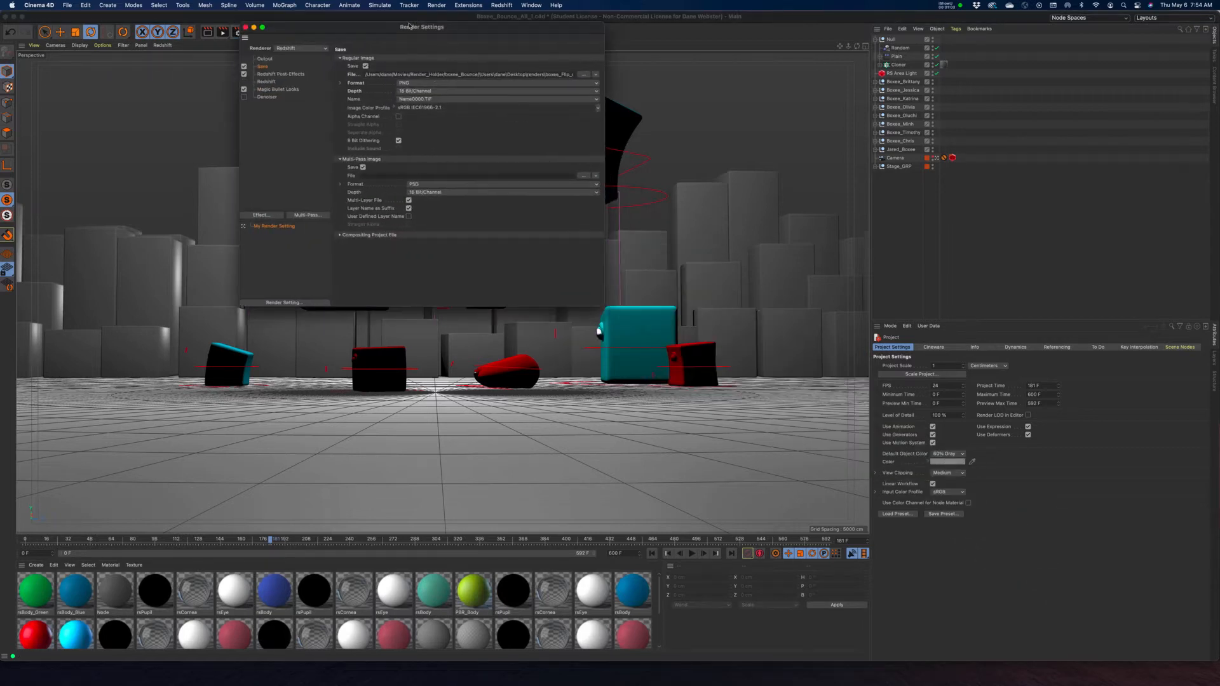
left_click_drag(406, 39, 408, 110)
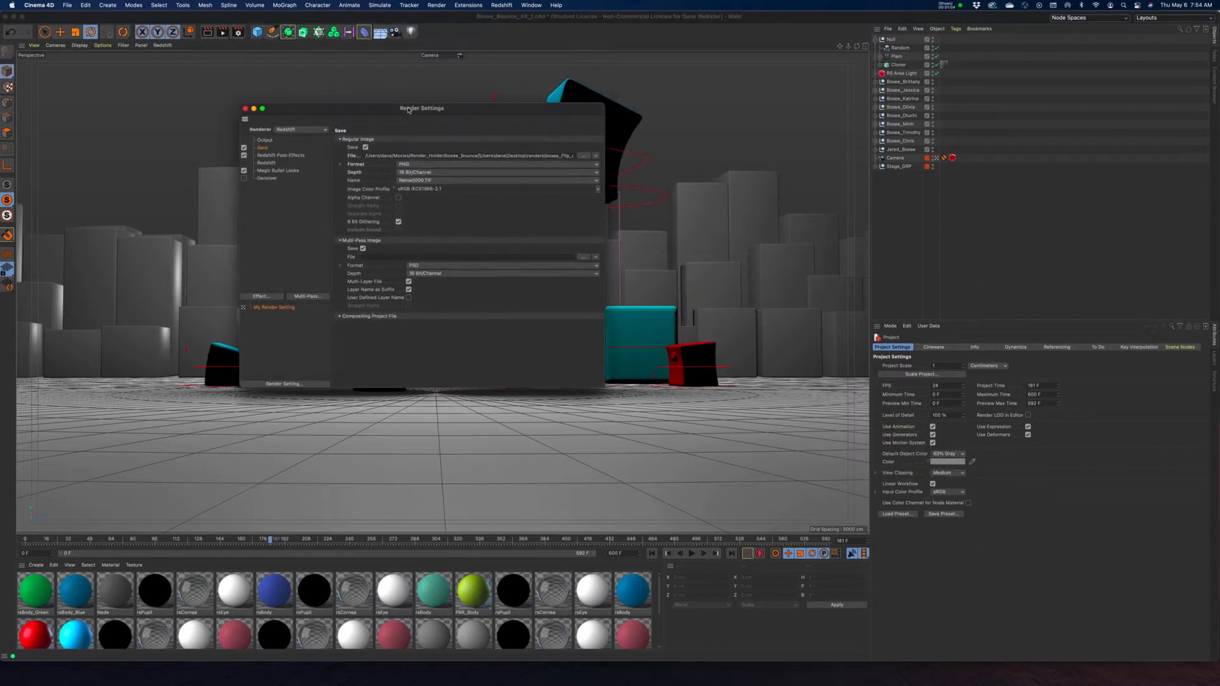
left_click(264, 141)
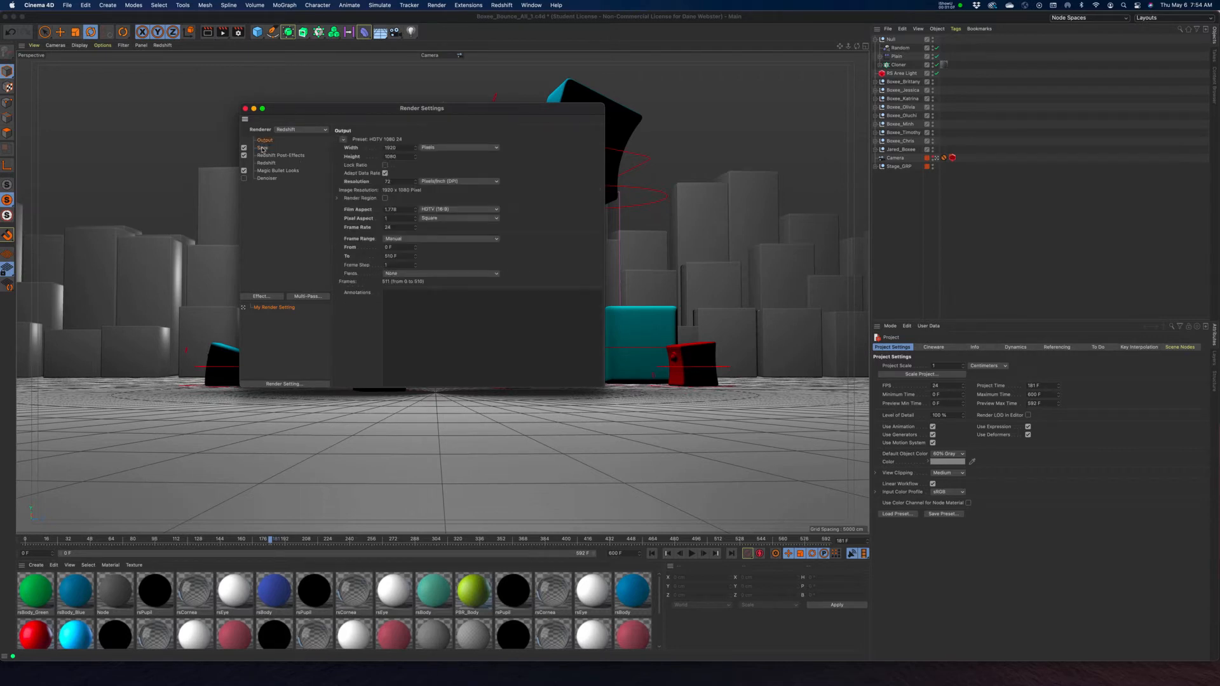
left_click(262, 148)
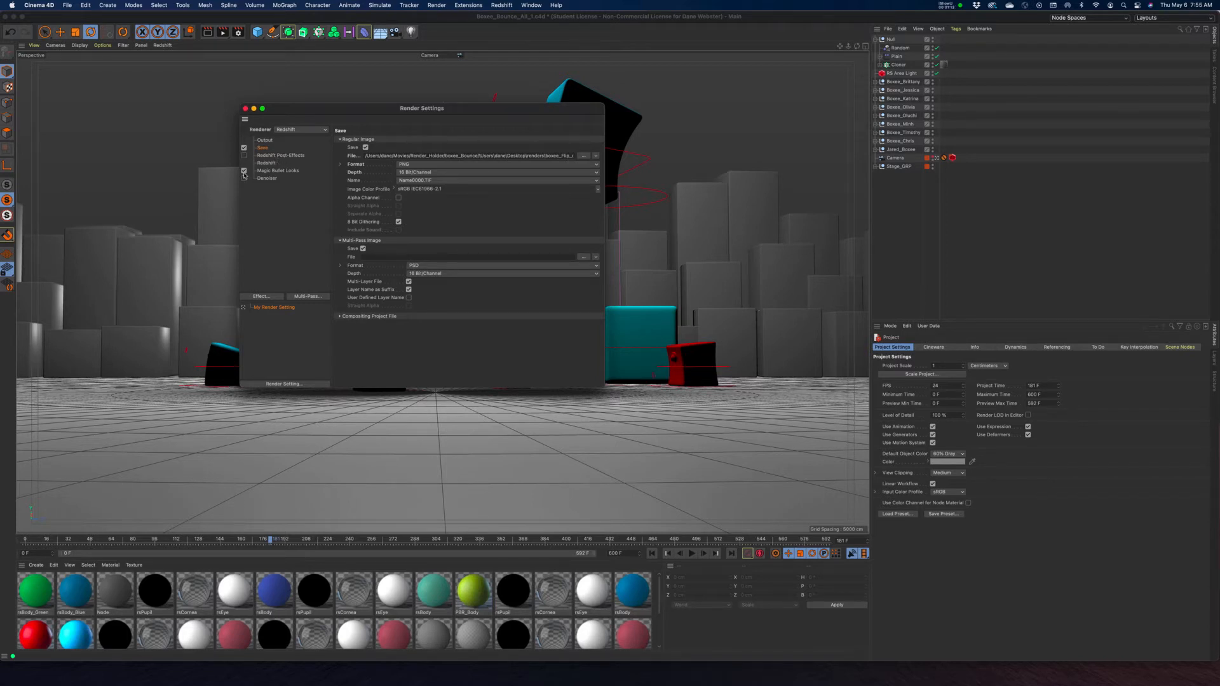
left_click(243, 172)
left_click_drag(335, 115, 379, 129)
Step: Review the output settings and choose a 16 Bit/Channel depth for the regular PNG image
left_click(309, 153)
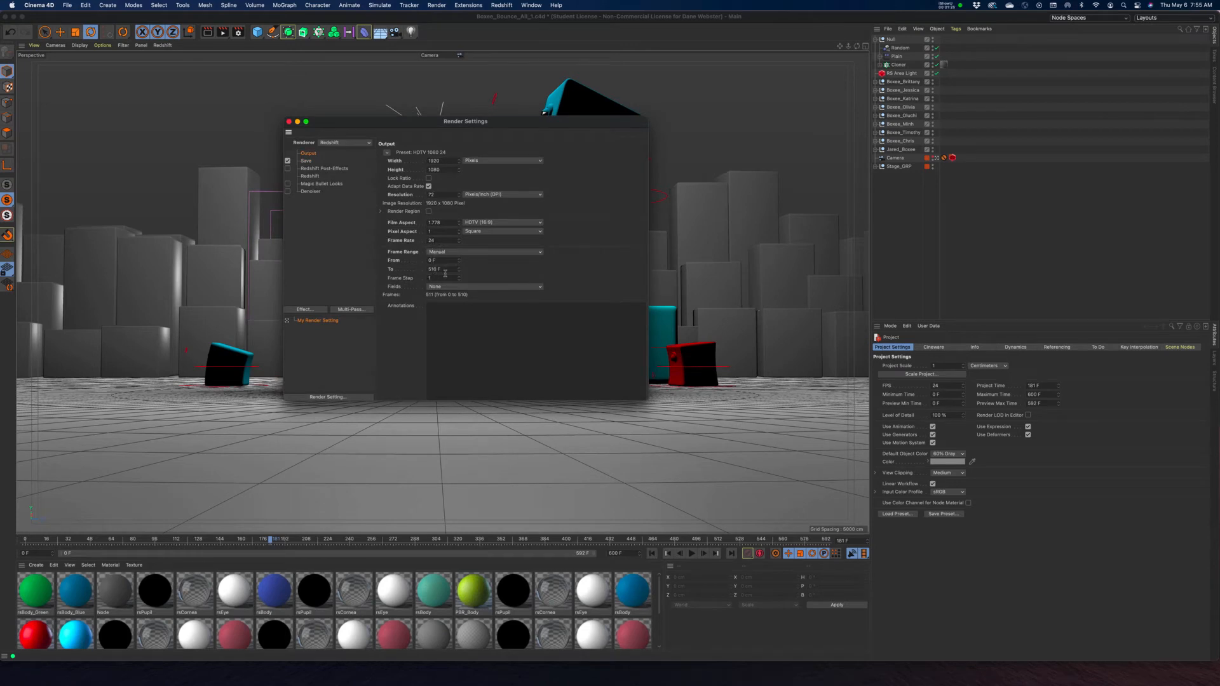
left_click(308, 162)
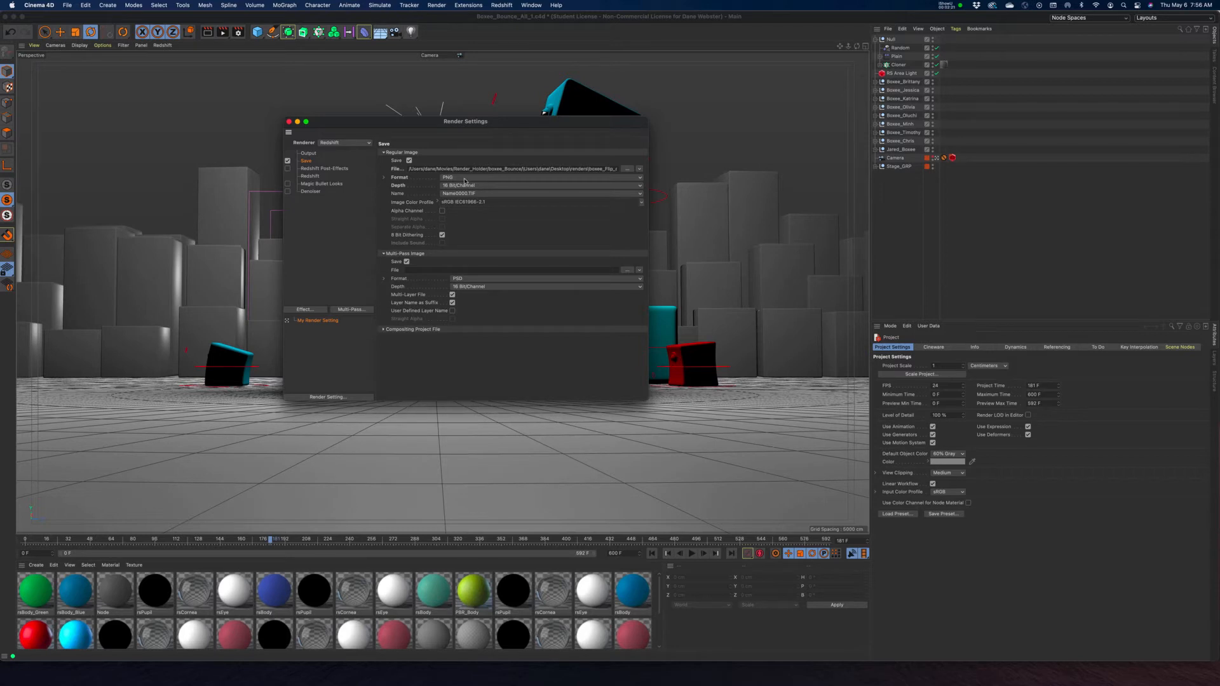
left_click(460, 185)
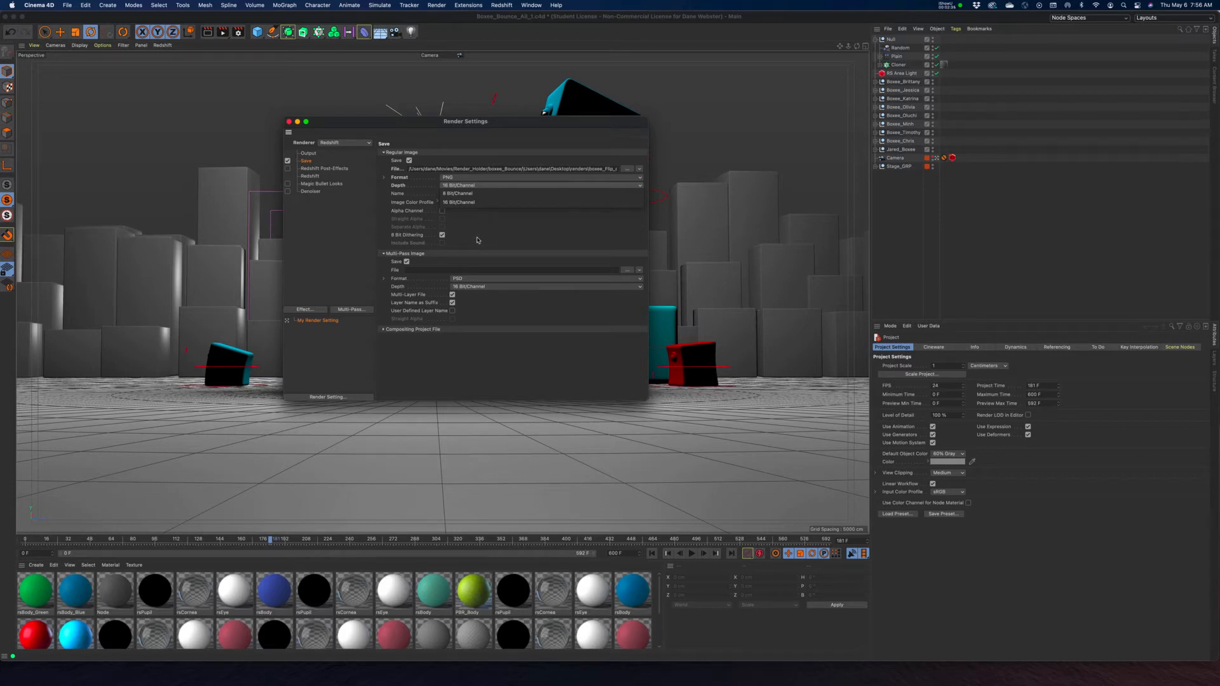
left_click(490, 204)
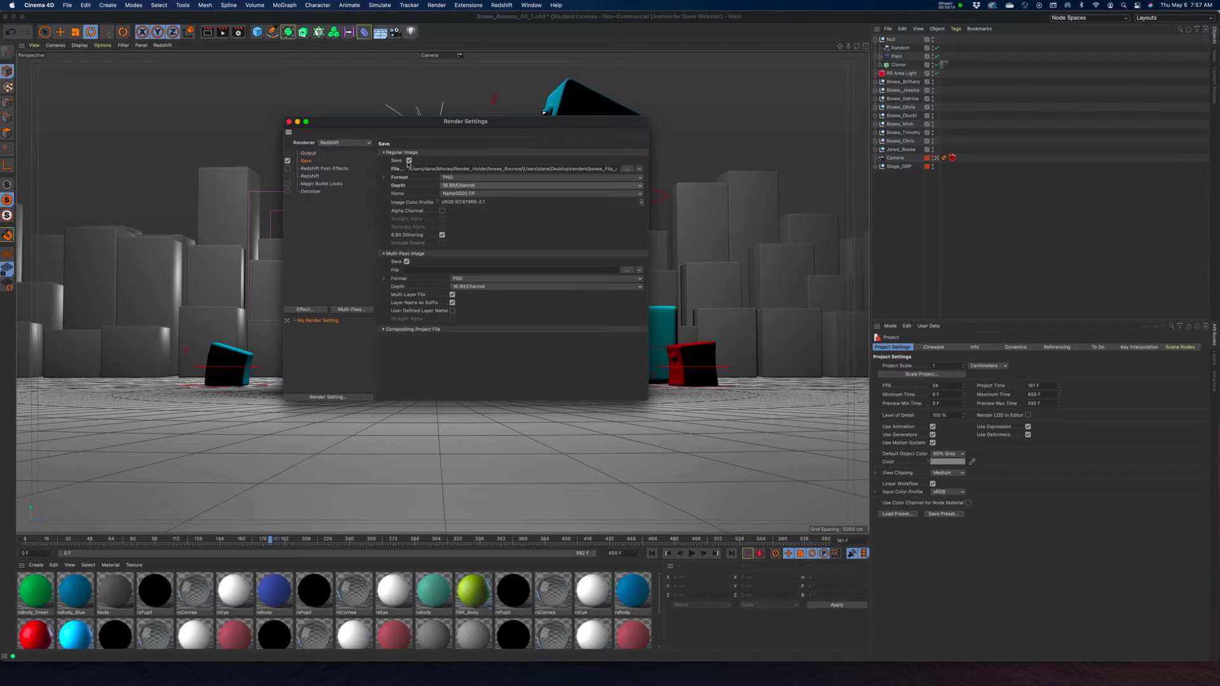
left_click(309, 153)
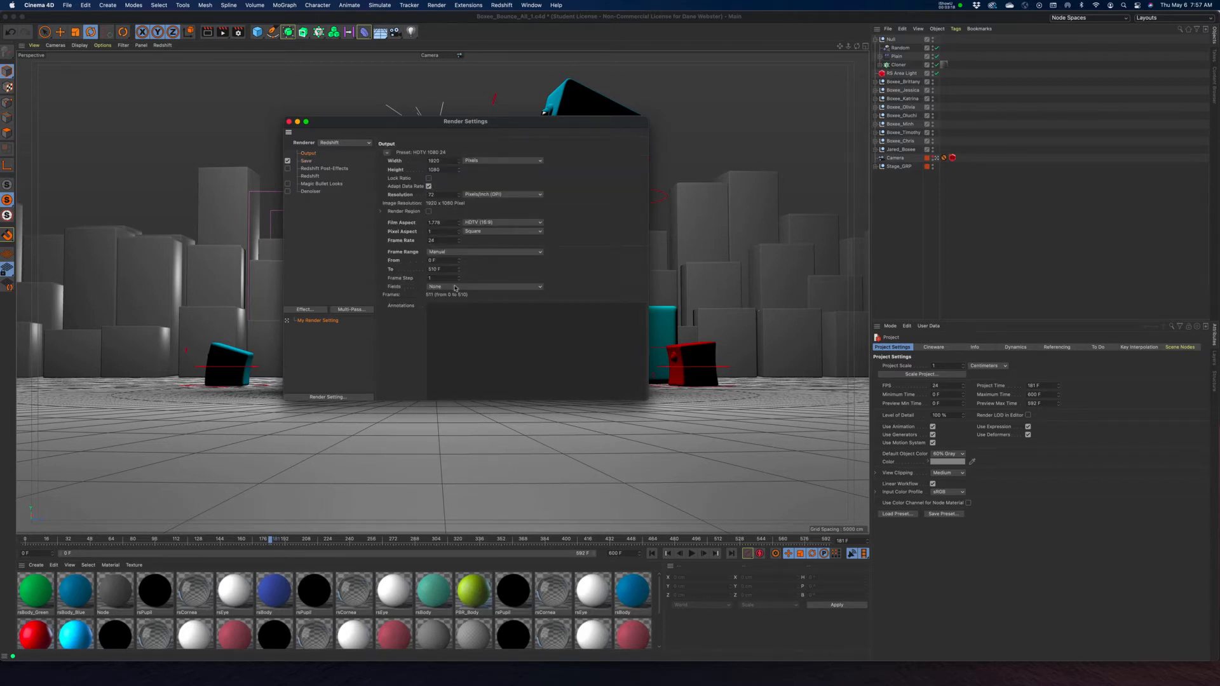
Step: Create a folder named renderCatch_BoxeeBounce inside Movies for the regular image output
left_click(308, 162)
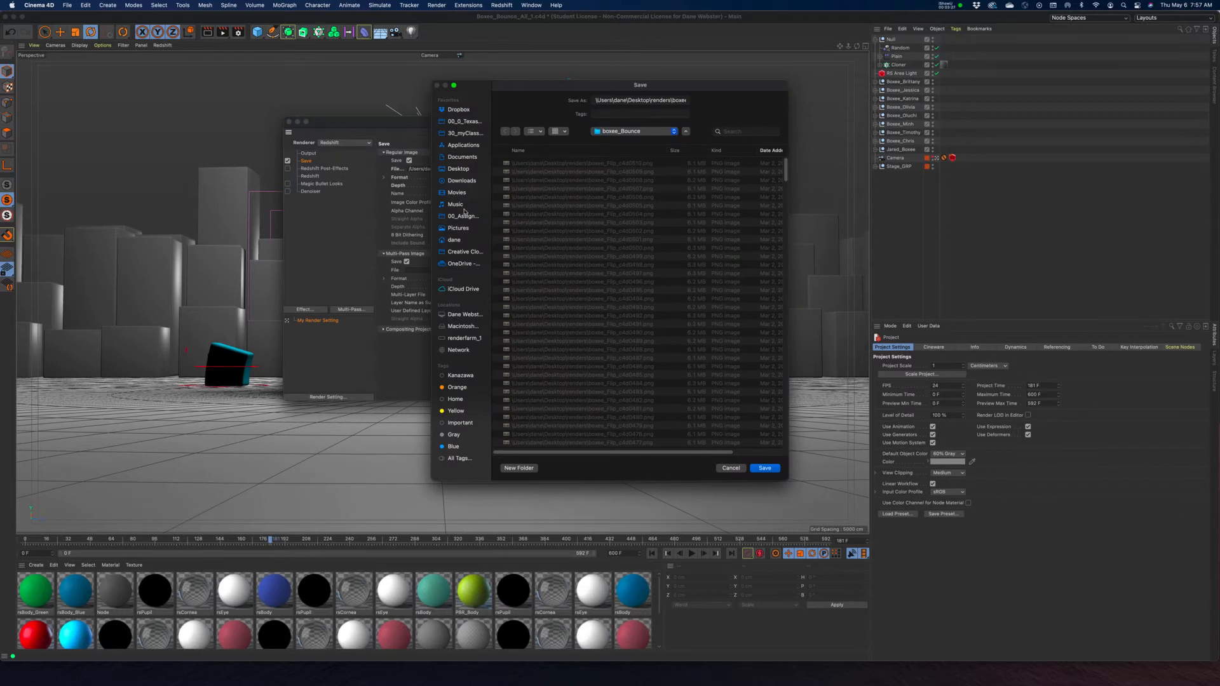
left_click(458, 194)
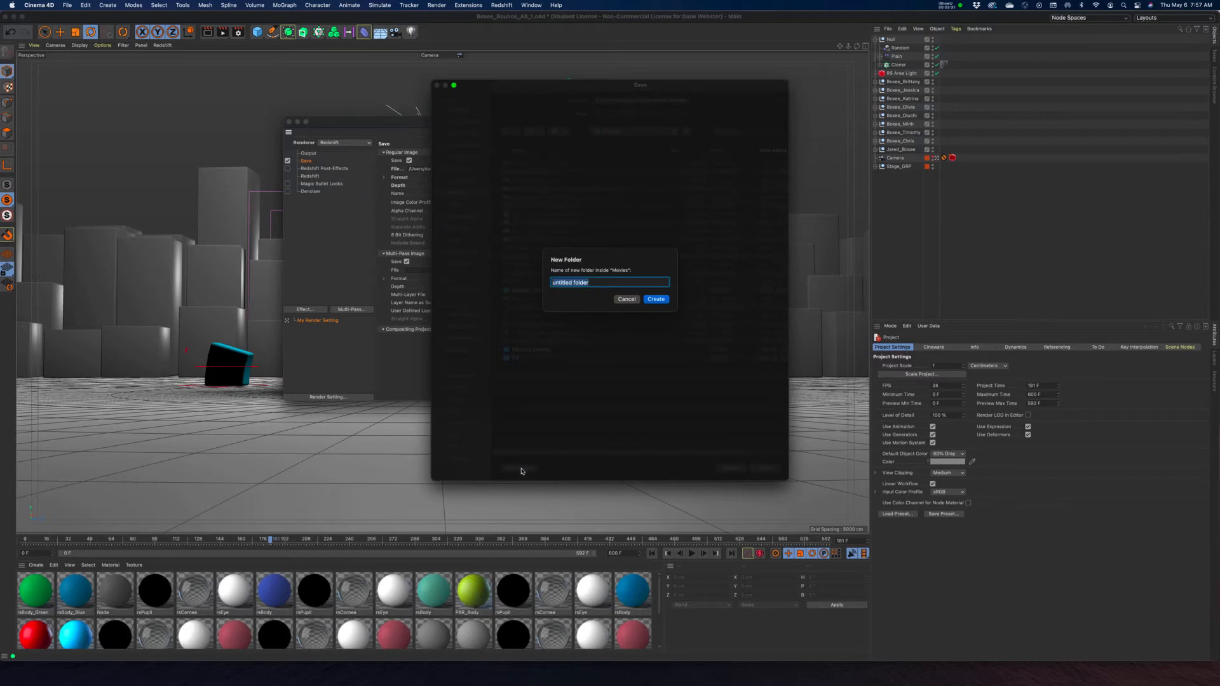
type("rednerCat")
type("ch_BoxeeBounce")
left_click(569, 282)
key("BackSpace")
key("BackSpace")
key("BackSpace")
key("BackSpace")
type("nder")
left_click(657, 298)
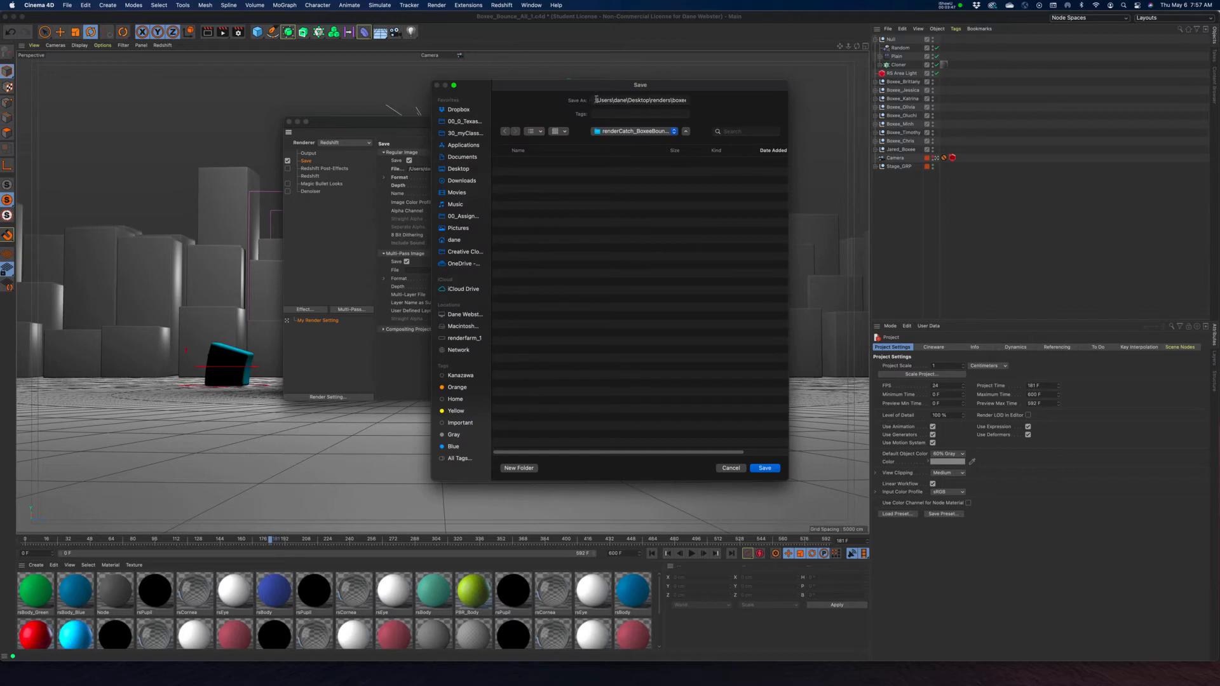
Step: Name the render output file bBounce and save its path in the renderCatch_BoxeeBounce folder
triple_click(594, 102)
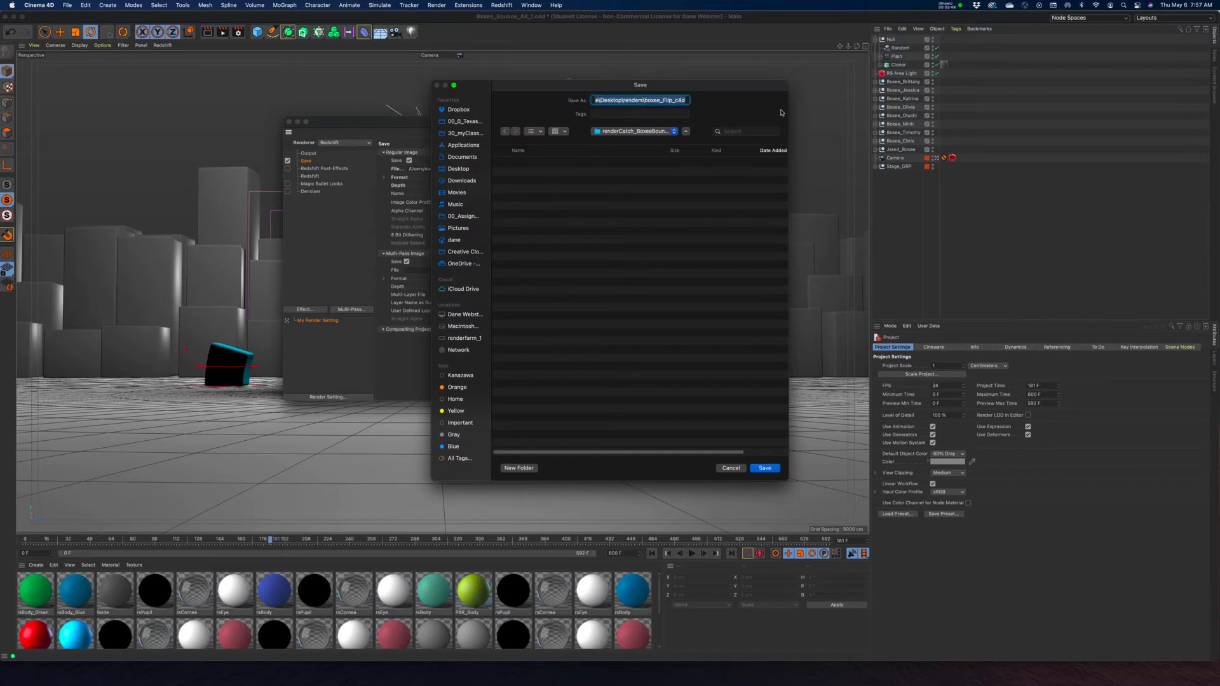
type("bBounce")
left_click(764, 468)
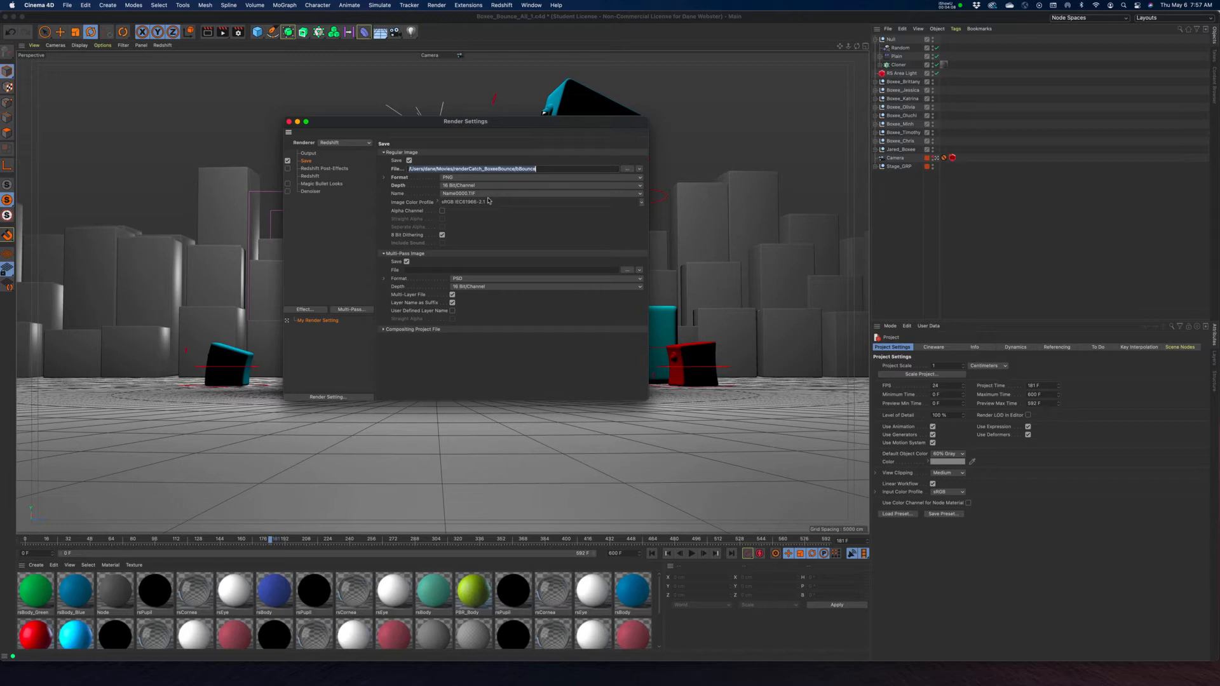
Step: Switch the renderer to Viewport Renderer and reposition the render settings window over the scene
left_click(355, 143)
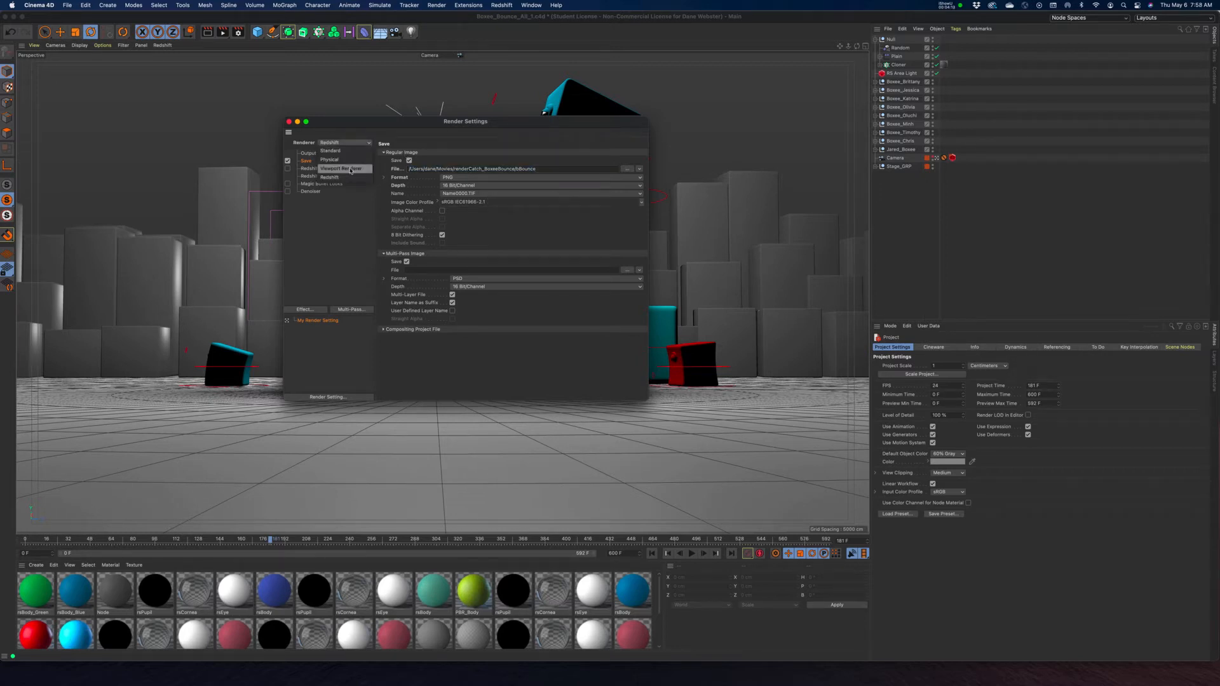
left_click(350, 170)
left_click_drag(465, 121, 694, 199)
left_click_drag(617, 199, 529, 128)
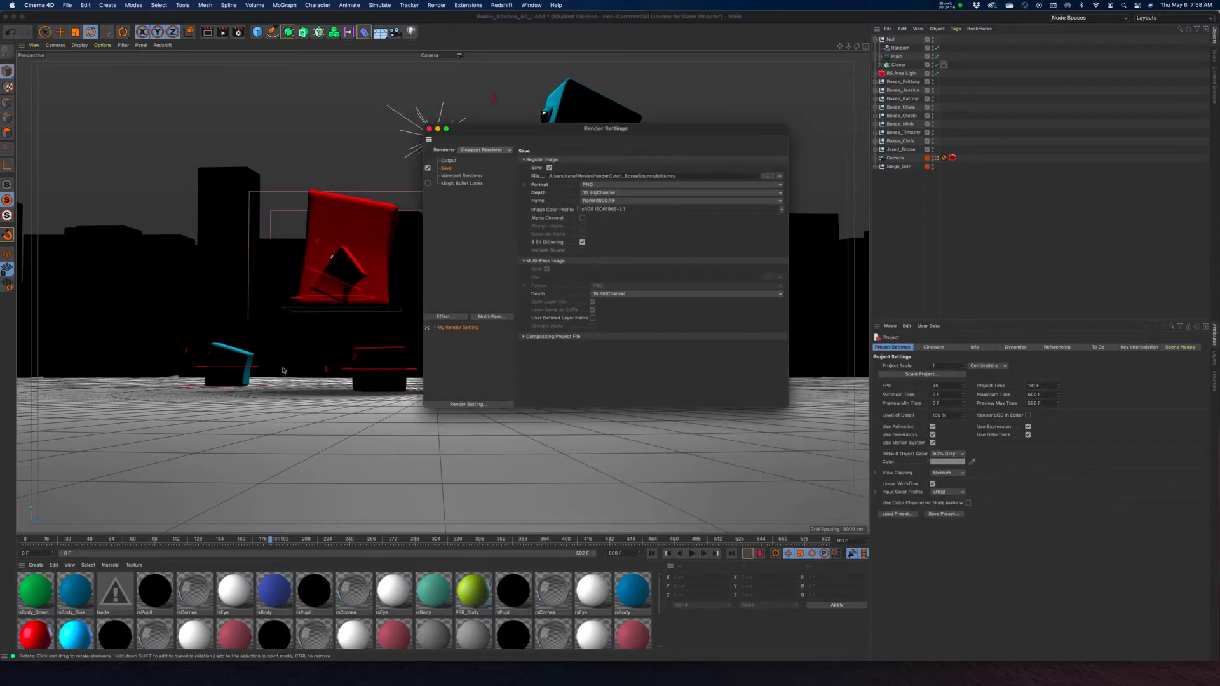
left_click_drag(675, 129, 543, 136)
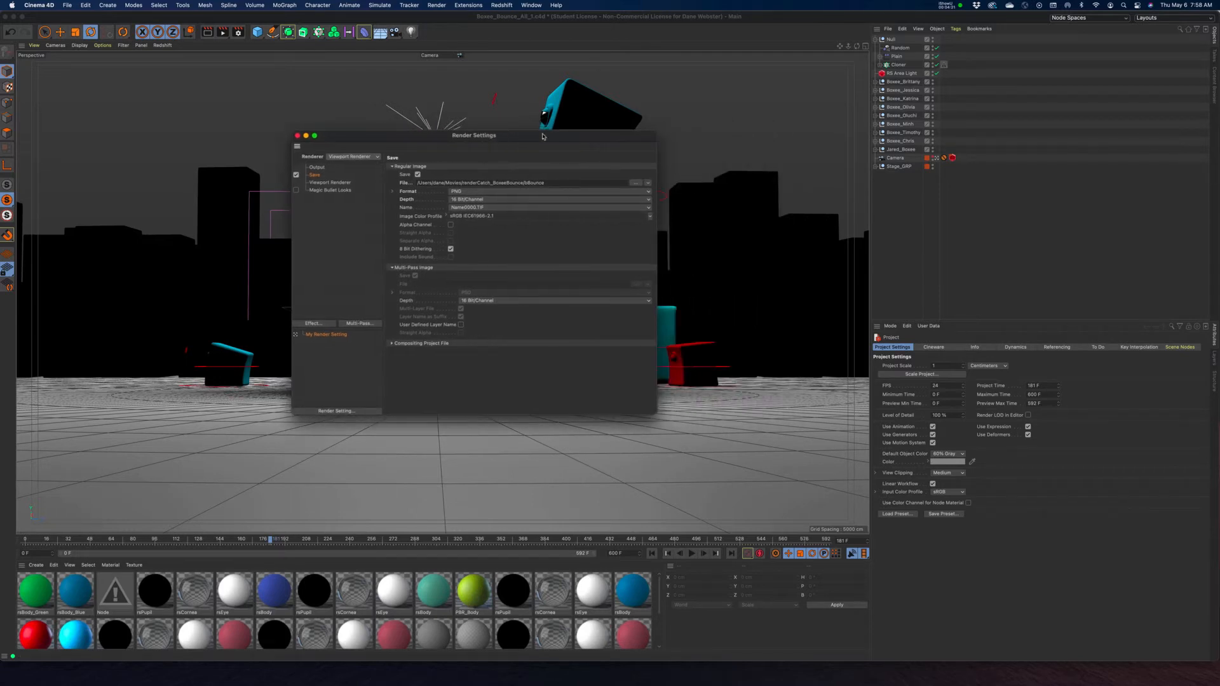
Step: Set the save format to MOV and the output file to bBounce_VP in the Movies folder
left_click(462, 192)
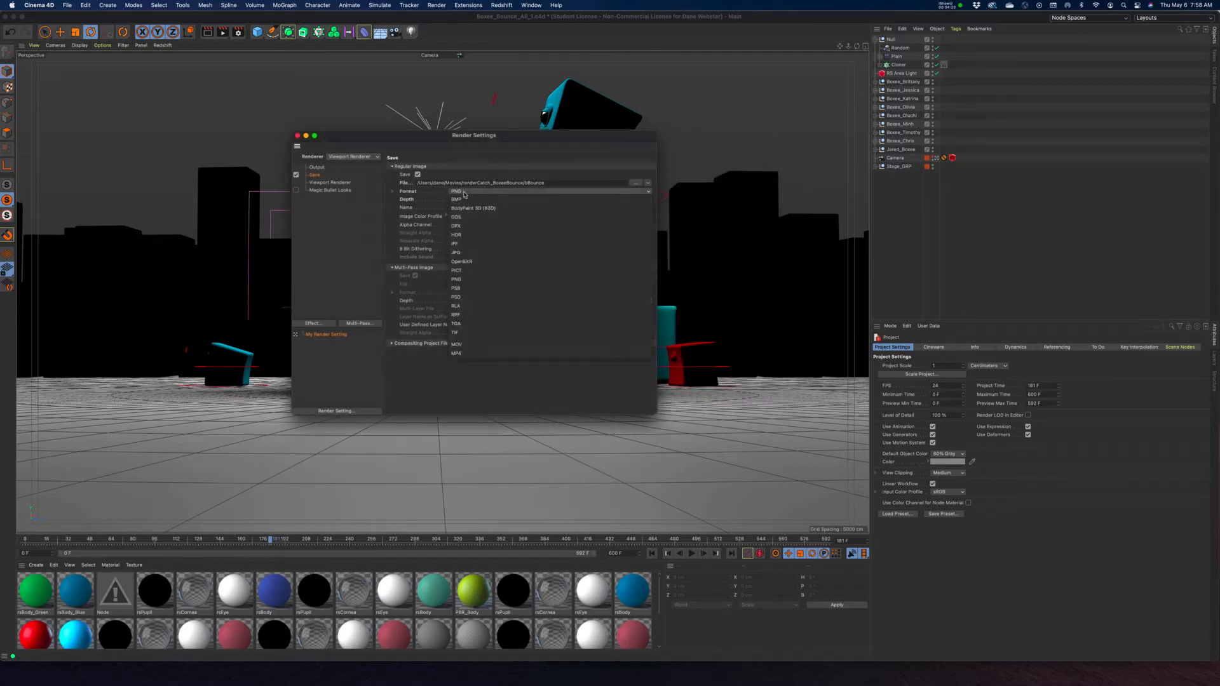
left_click(482, 345)
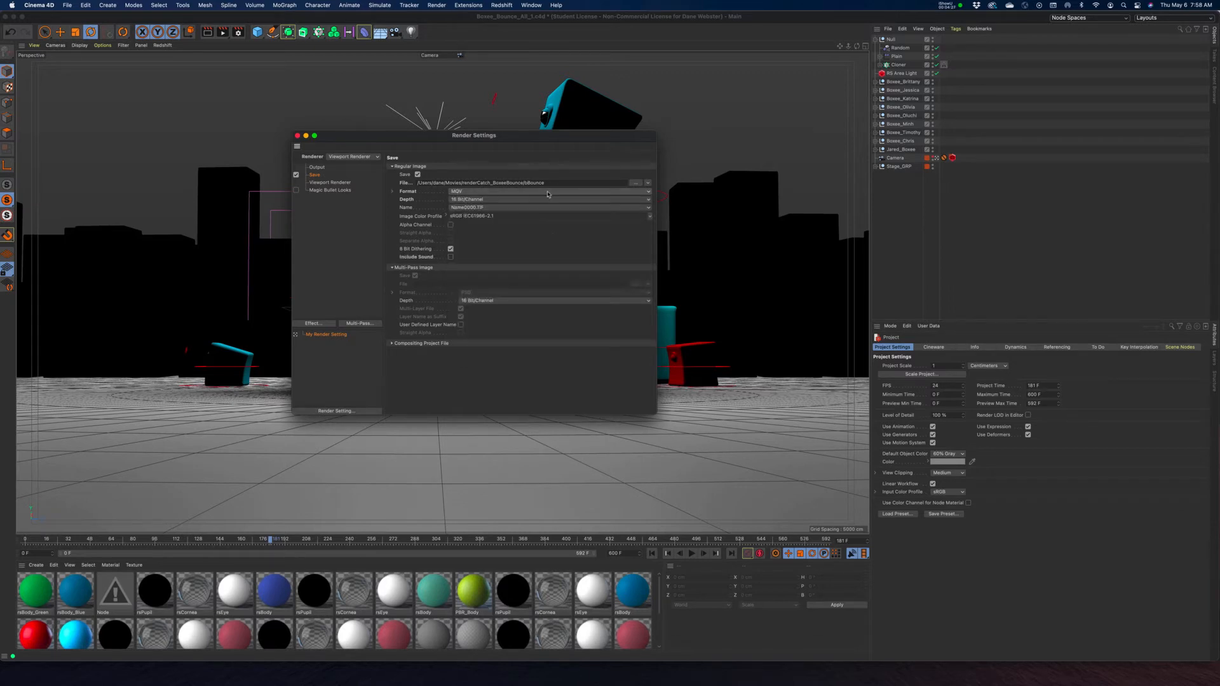
left_click(636, 183)
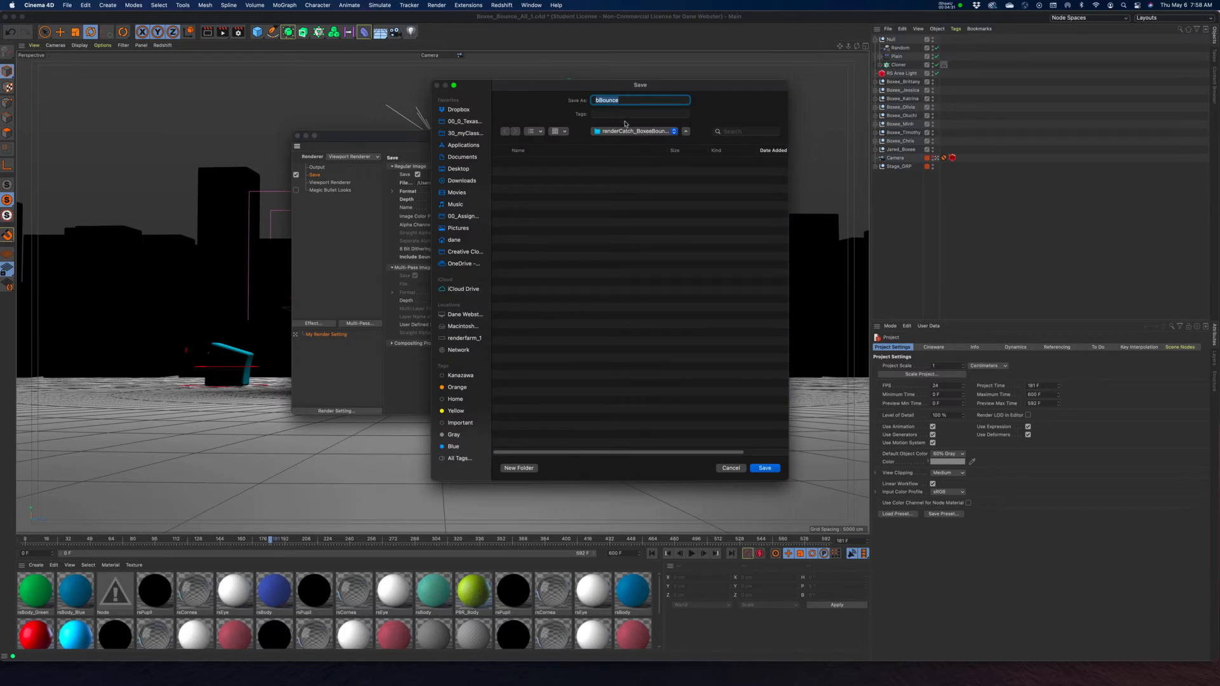
left_click(627, 100)
type("_VP")
left_click(645, 132)
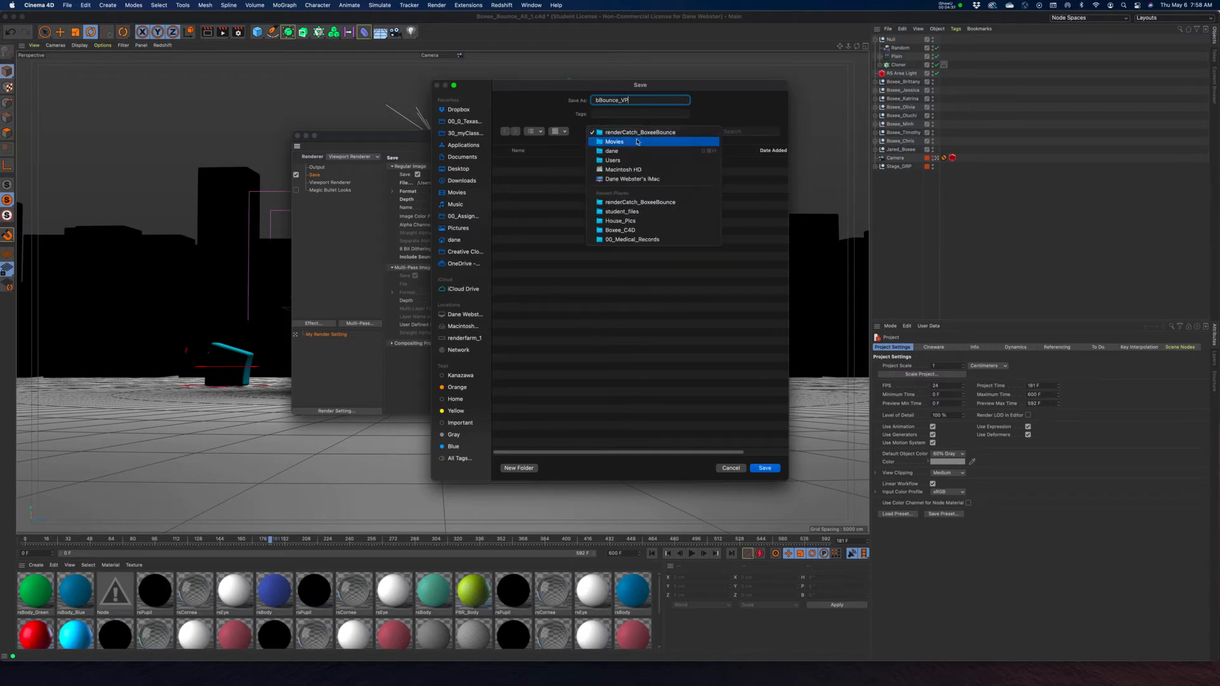
left_click(609, 140)
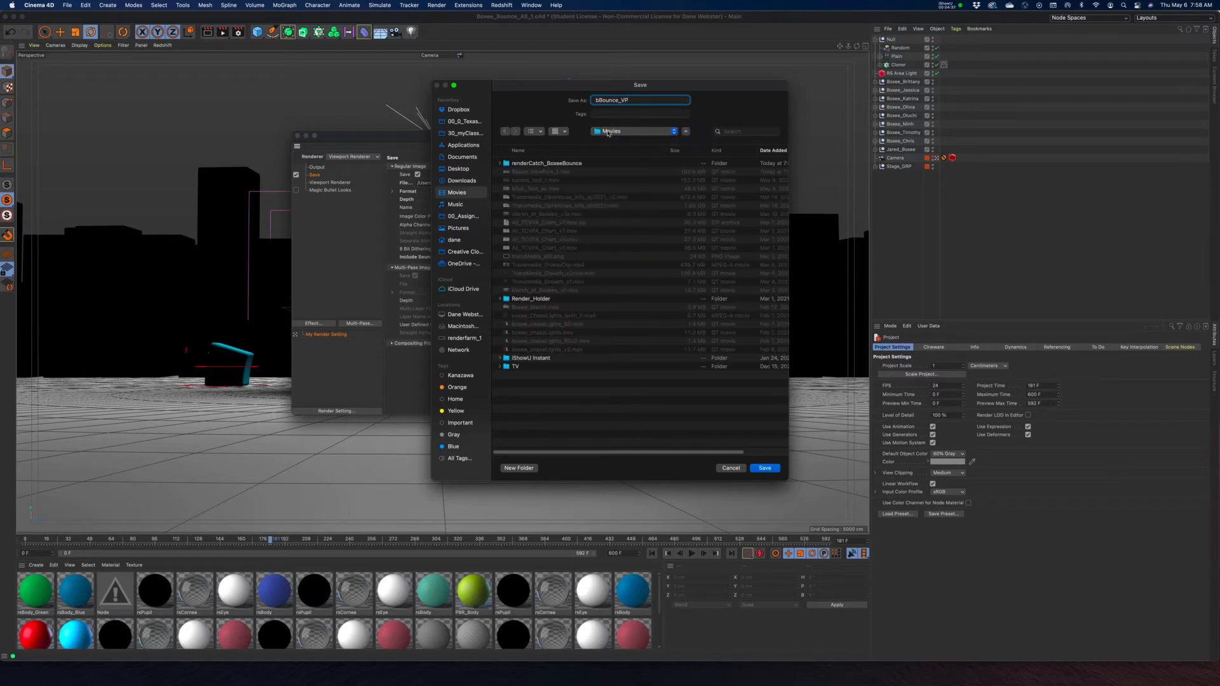
left_click(765, 468)
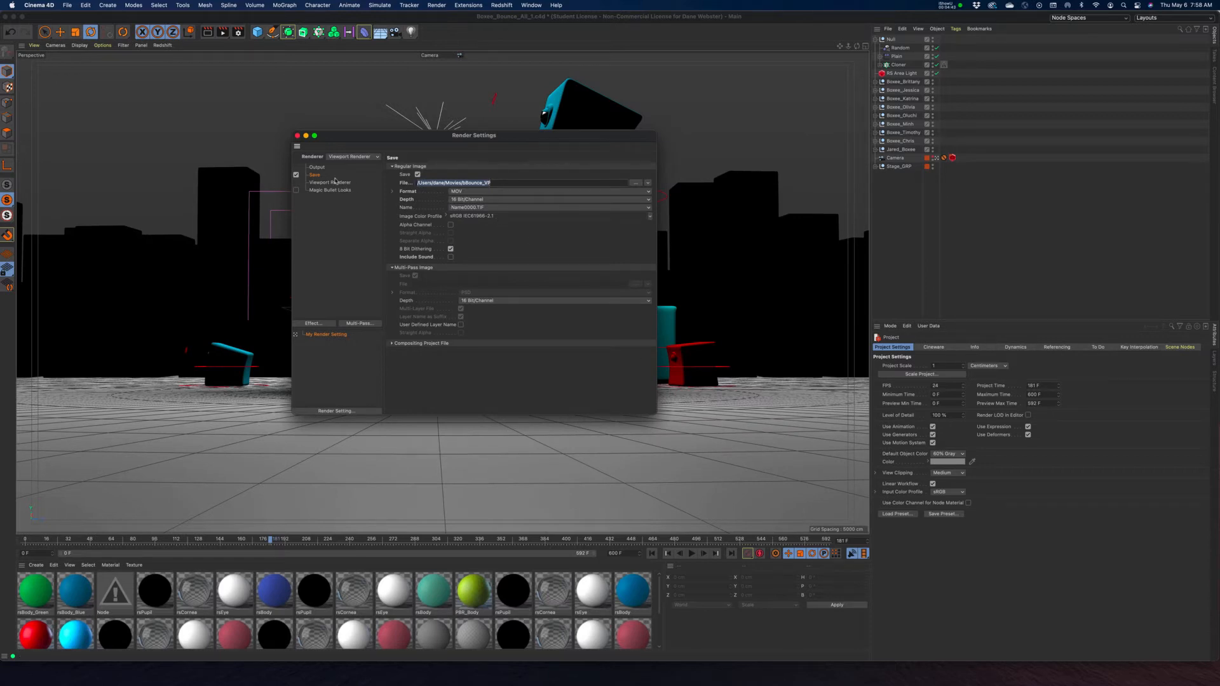
Step: Set the output frame range to Current Frame and close the render settings
left_click_drag(345, 136, 547, 180)
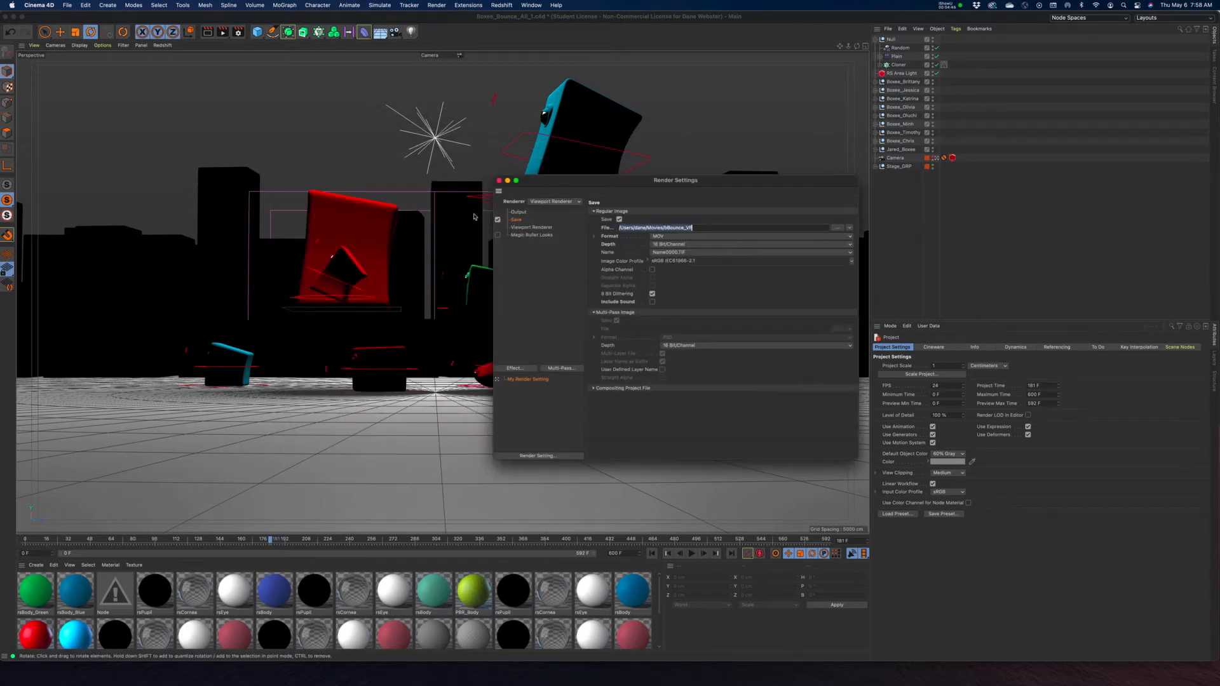
left_click(517, 213)
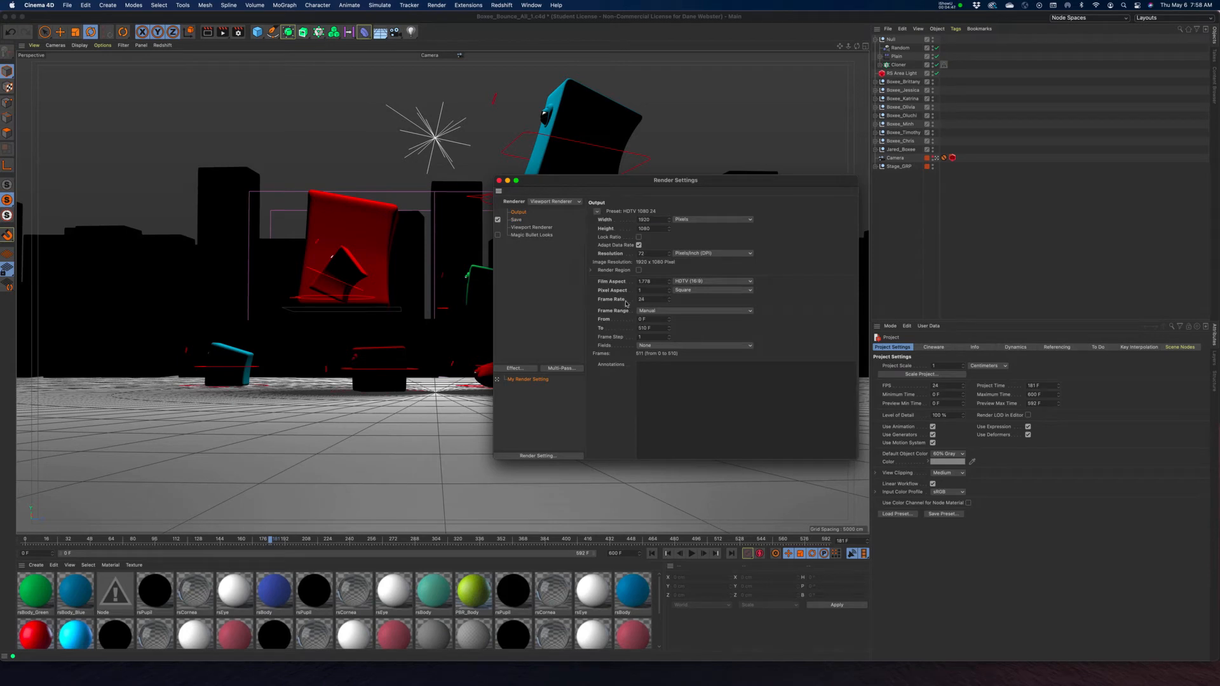
left_click(684, 311)
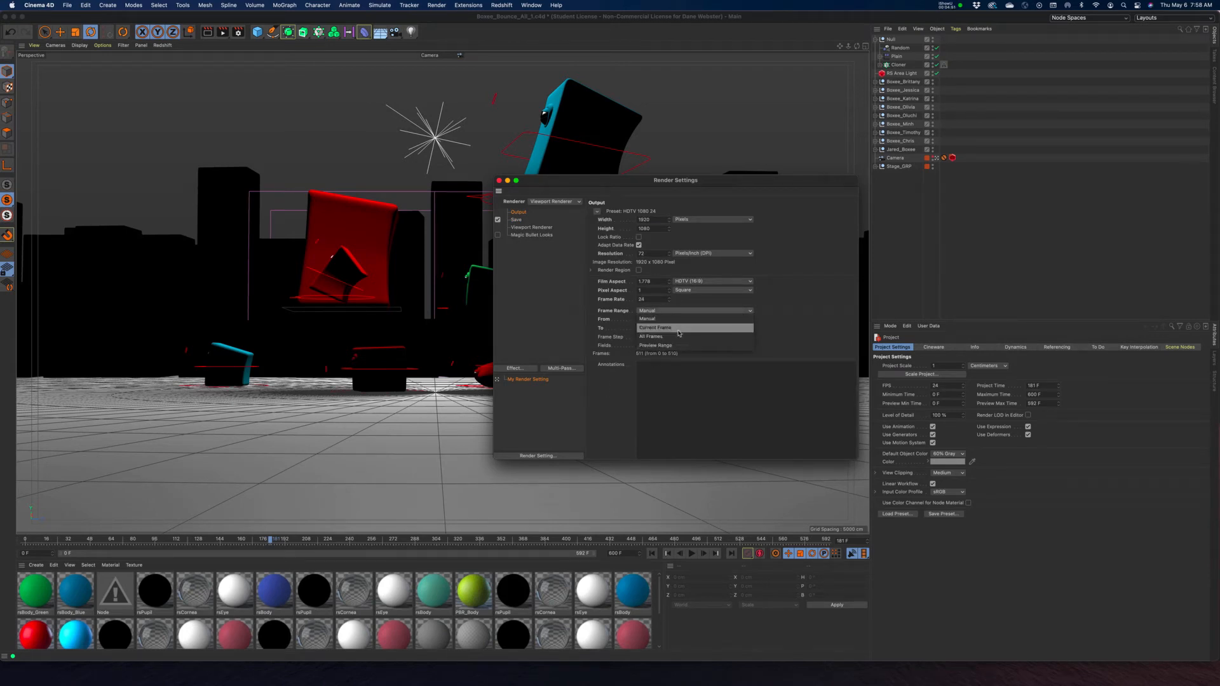
left_click(678, 329)
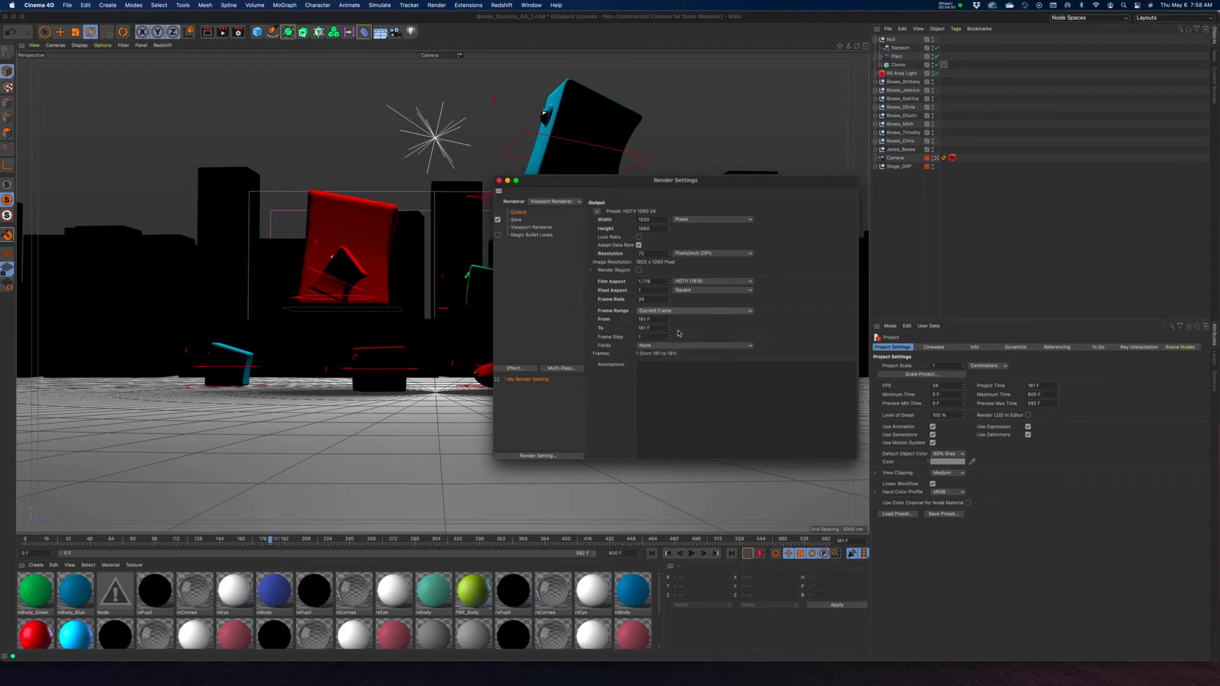
left_click(499, 180)
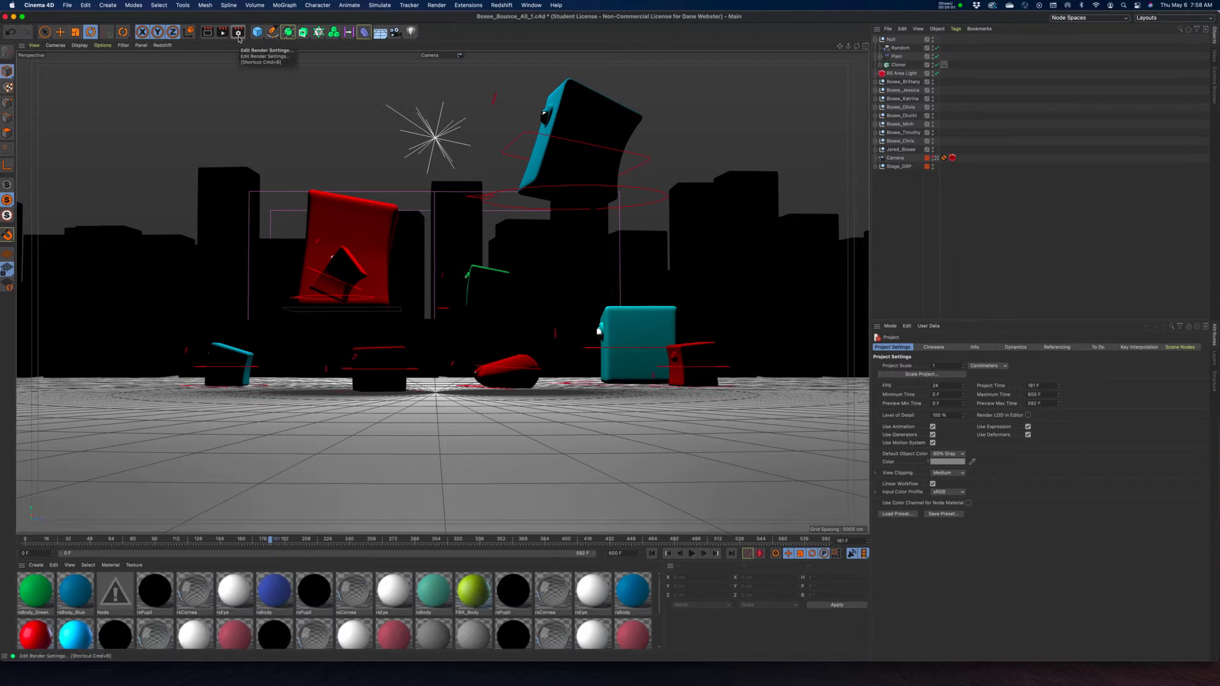
left_click(102, 45)
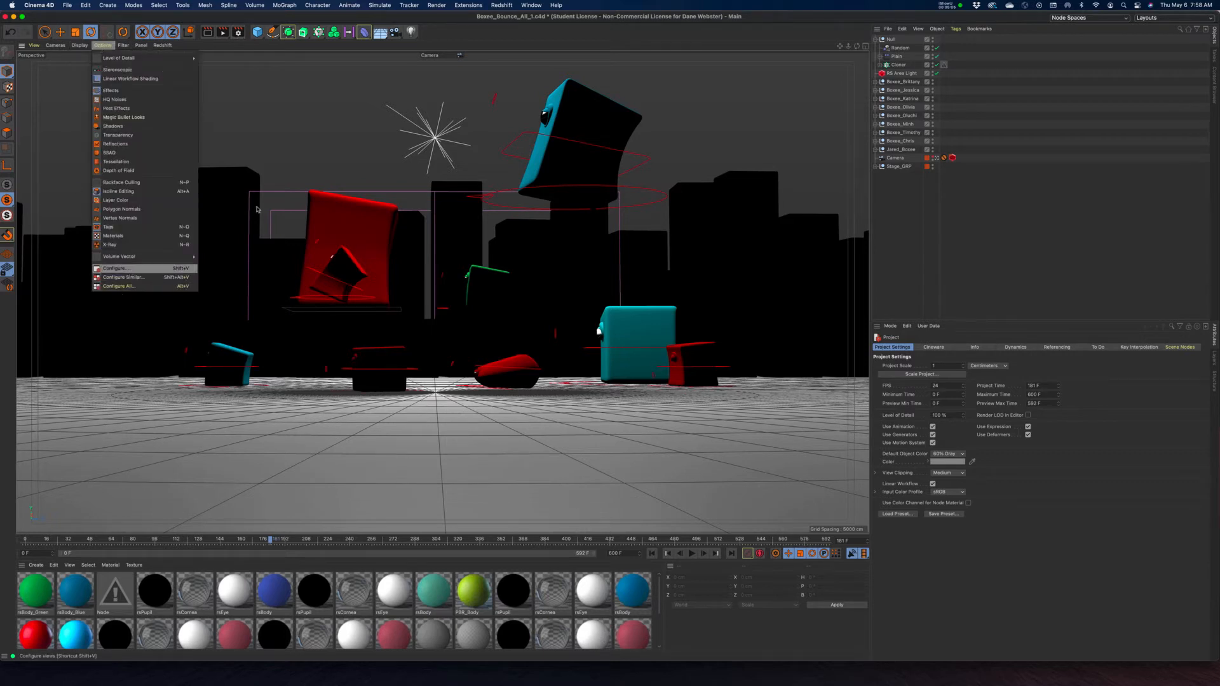
left_click(734, 132)
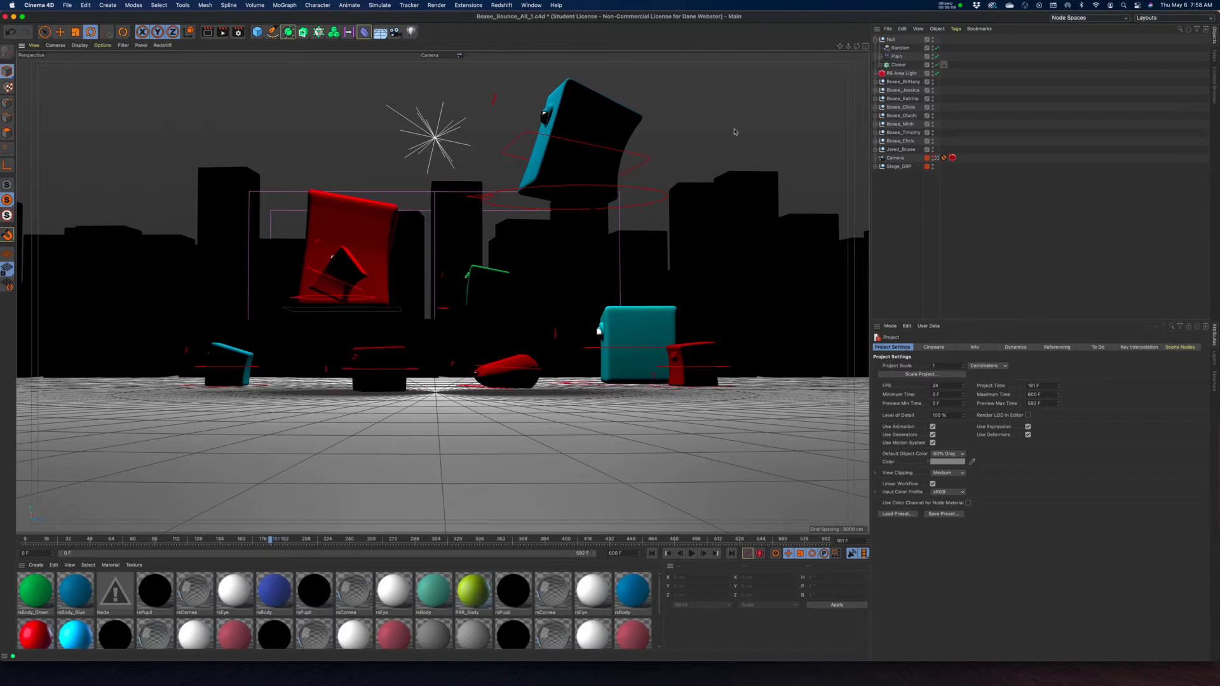
Step: Reopen the render settings and apply the 1280 x 720 screen preset to the output
left_click(238, 33)
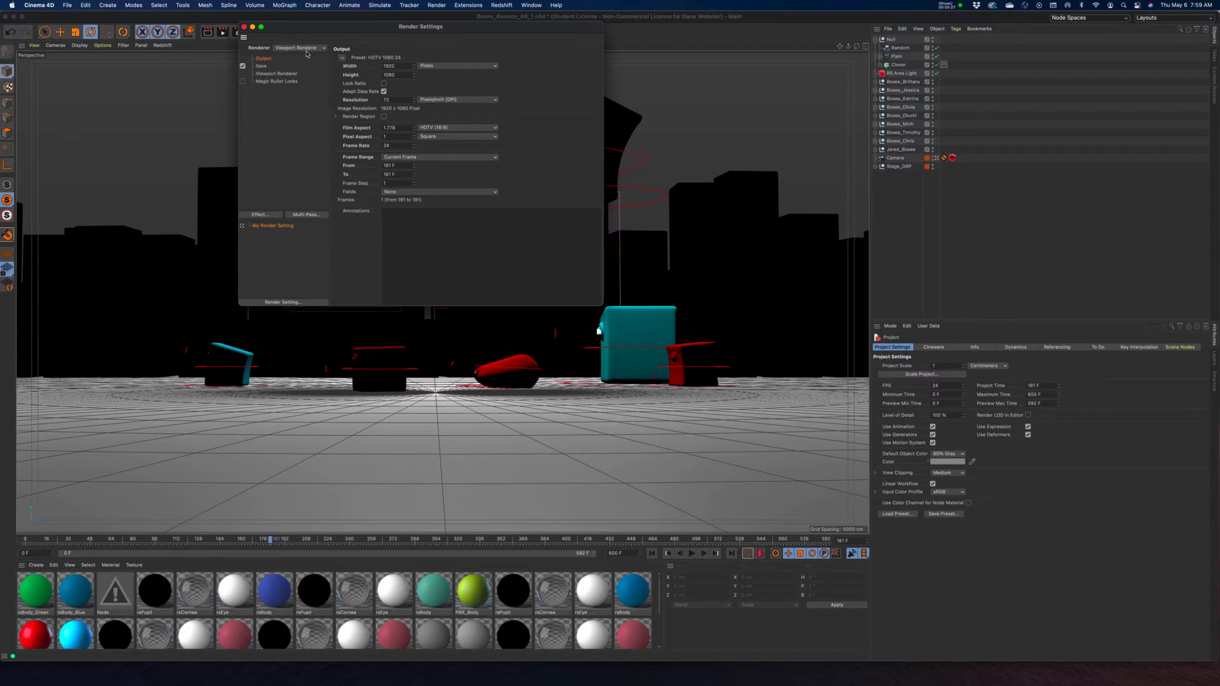
left_click(341, 59)
mouse_move(347, 67)
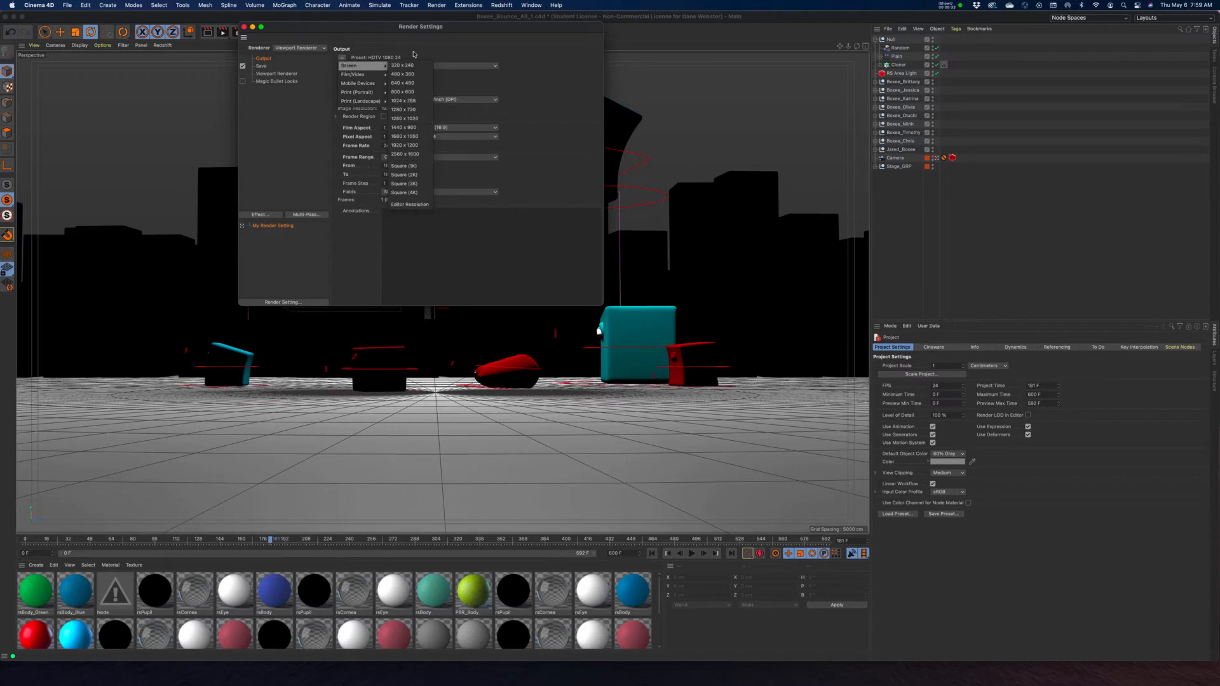
left_click(403, 110)
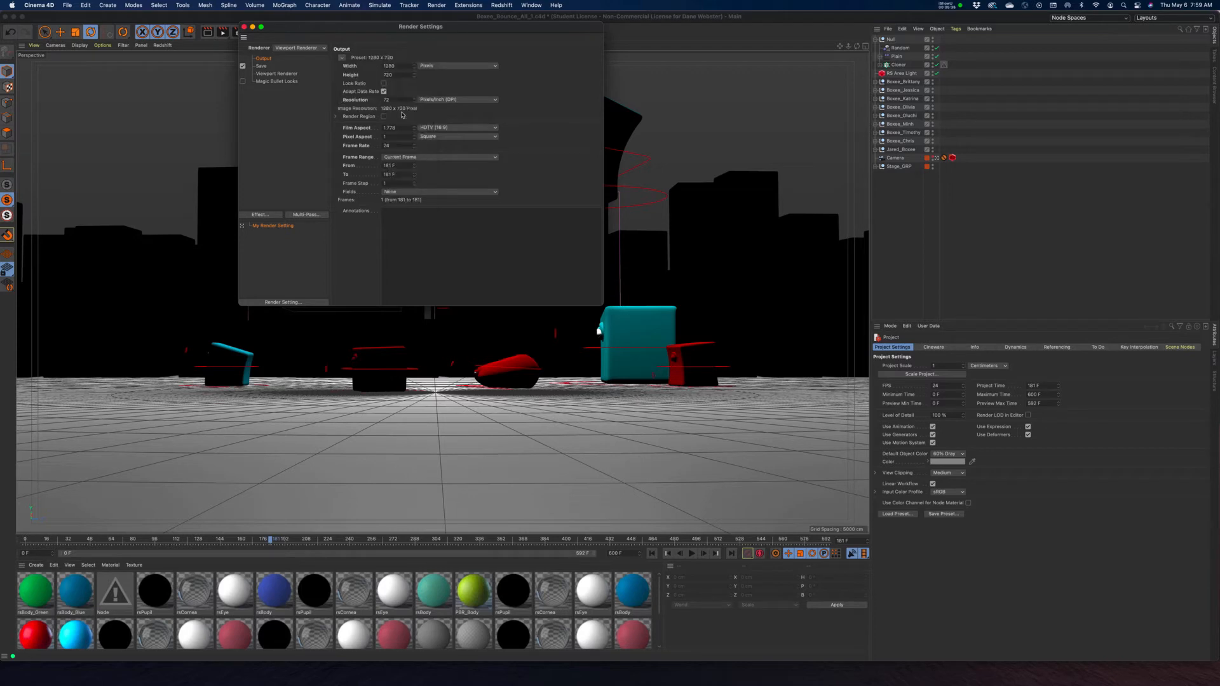
Step: Apply the HDTV 1080 24 film/video preset to the render output and leave the other screen presets unused
left_click(343, 58)
mouse_move(359, 65)
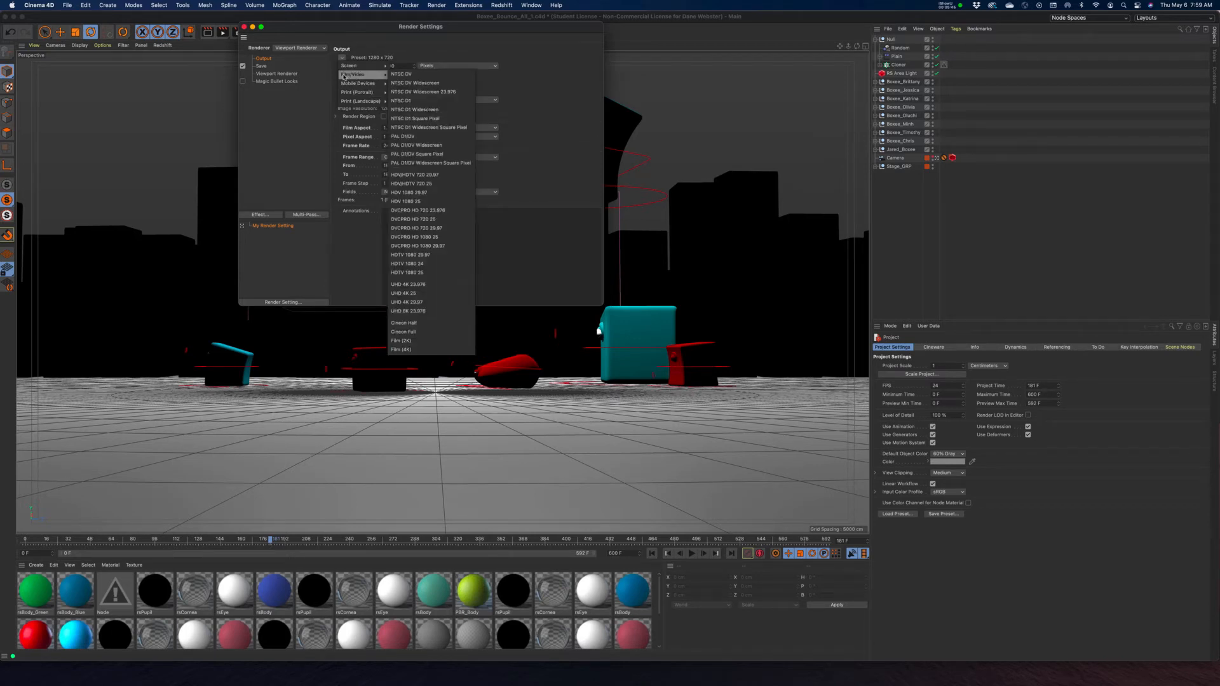
left_click(413, 263)
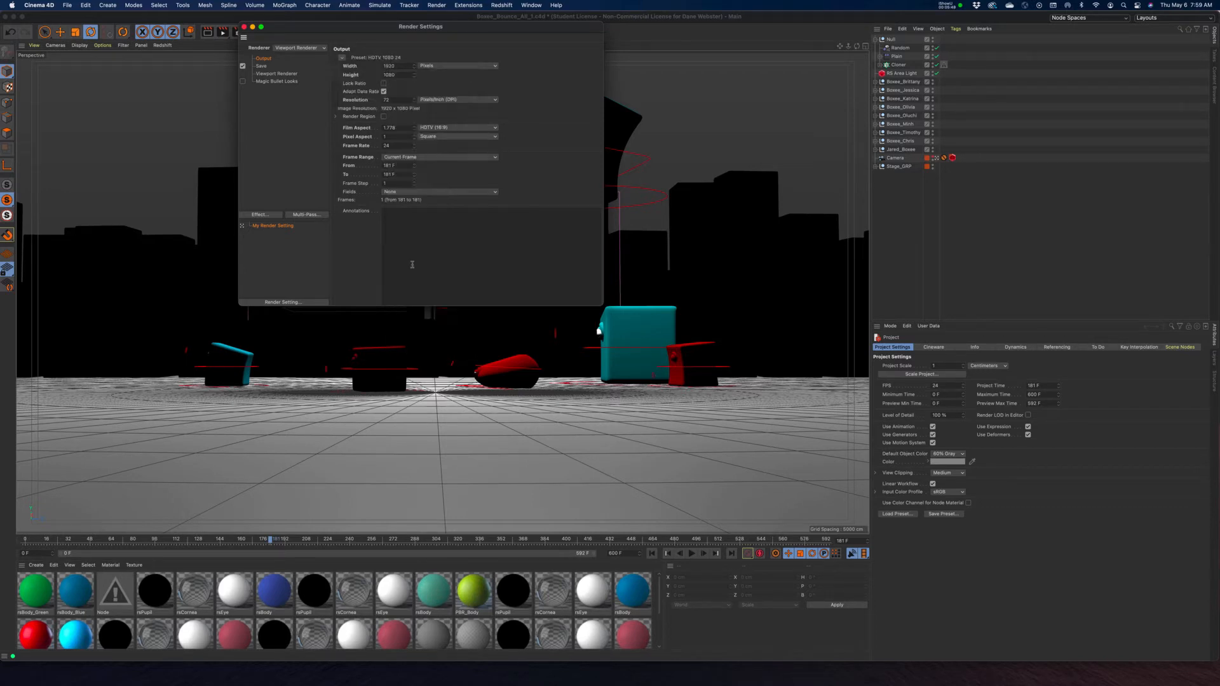
left_click(341, 59)
mouse_move(355, 66)
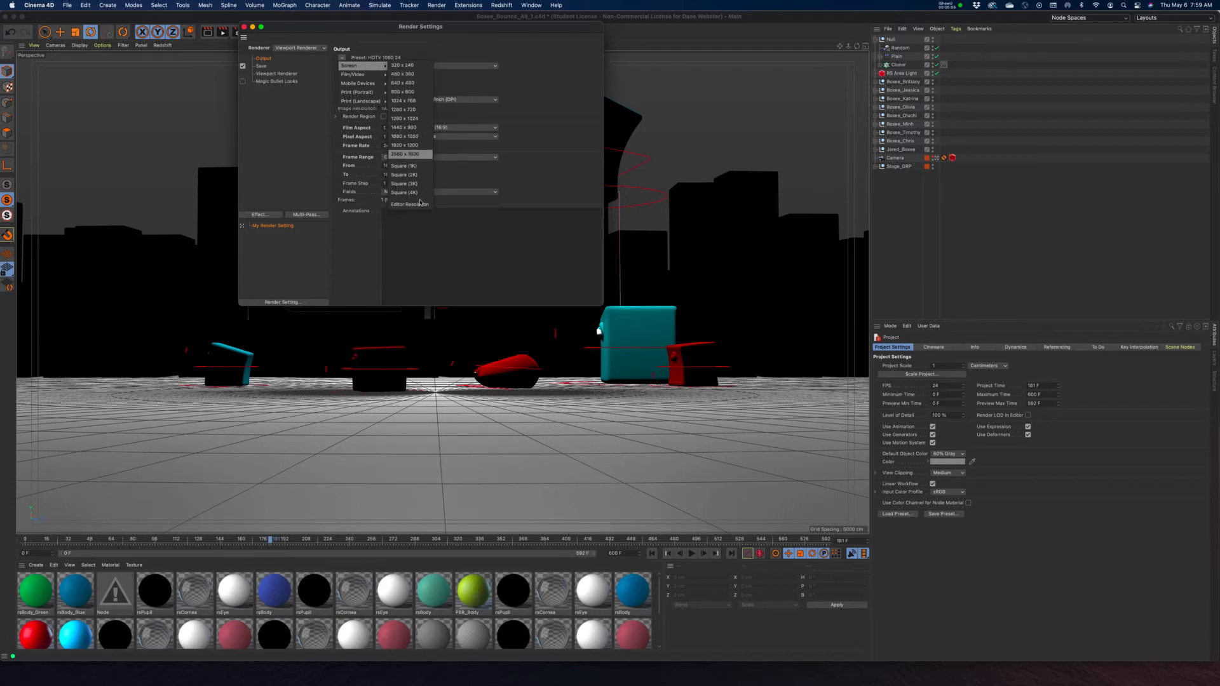
left_click(557, 190)
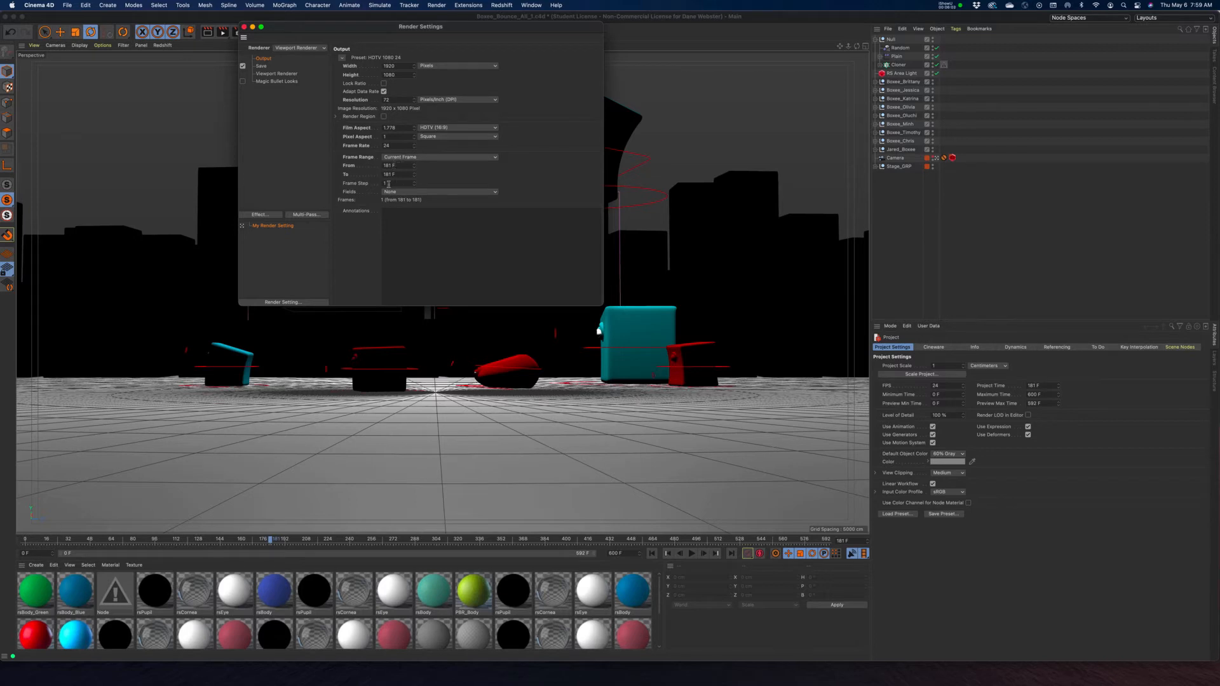
Step: Turn off saving the render to file and render the current frame in the Picture Viewer
left_click(242, 65)
left_click(244, 26)
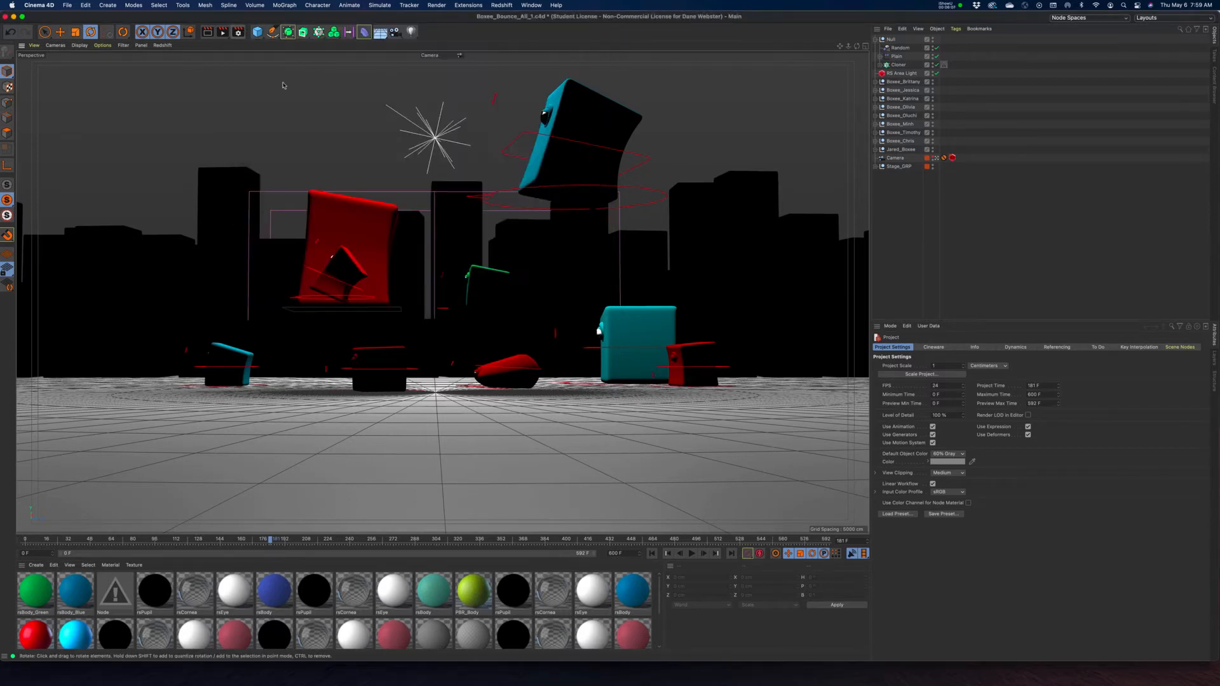
left_click(222, 33)
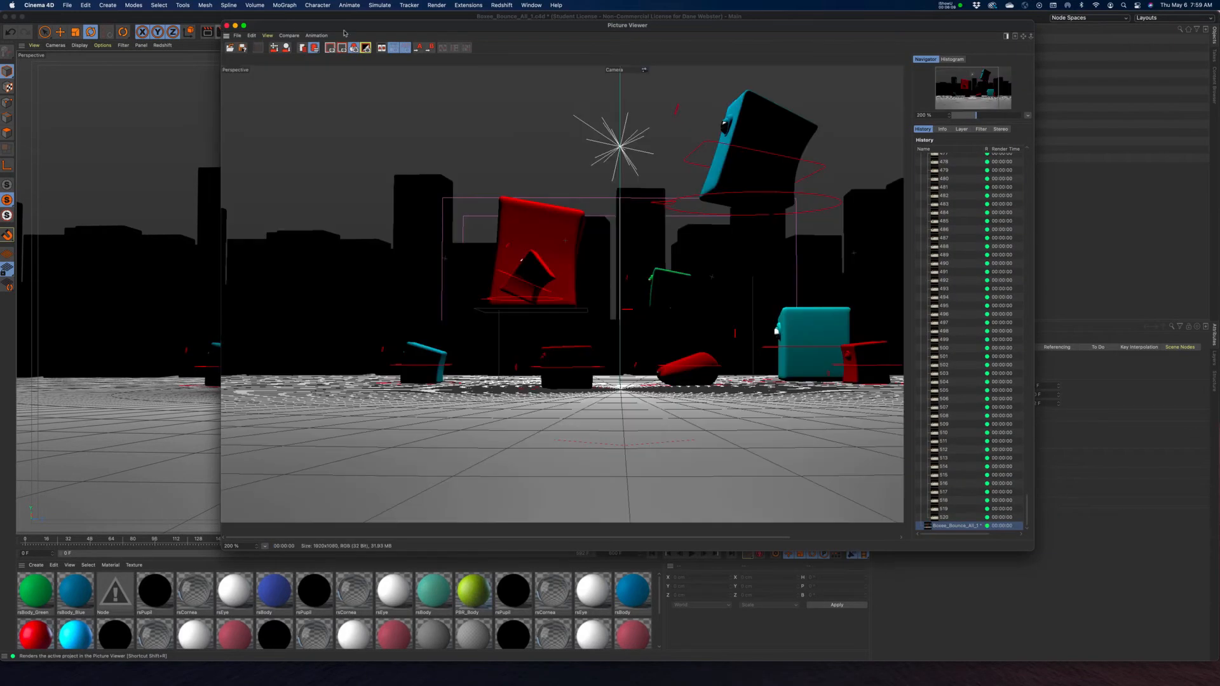
Step: Enlarge the Picture Viewer window so the whole rendered frame fits, and reposition it on the screen
left_click_drag(510, 25, 354, 17)
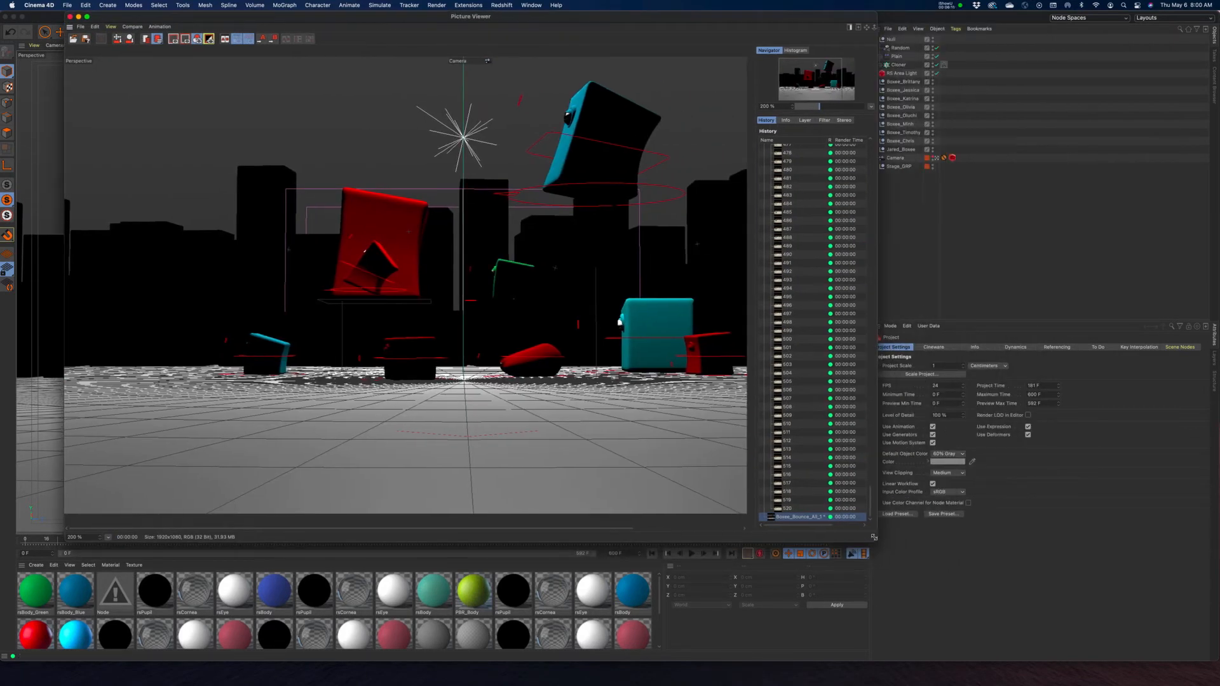
left_click_drag(874, 537, 1187, 593)
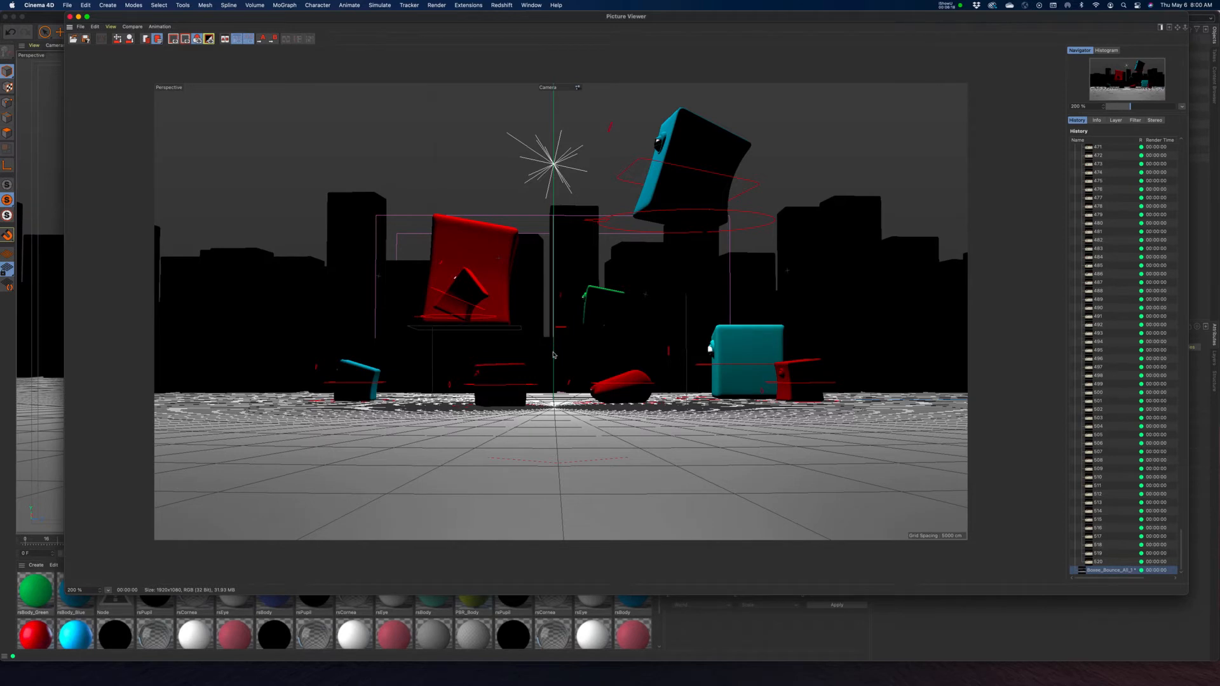
left_click_drag(359, 20, 756, 94)
Step: Enable Shadows and Depth of Field in the Viewport Renderer's basic effects settings
left_click(238, 31)
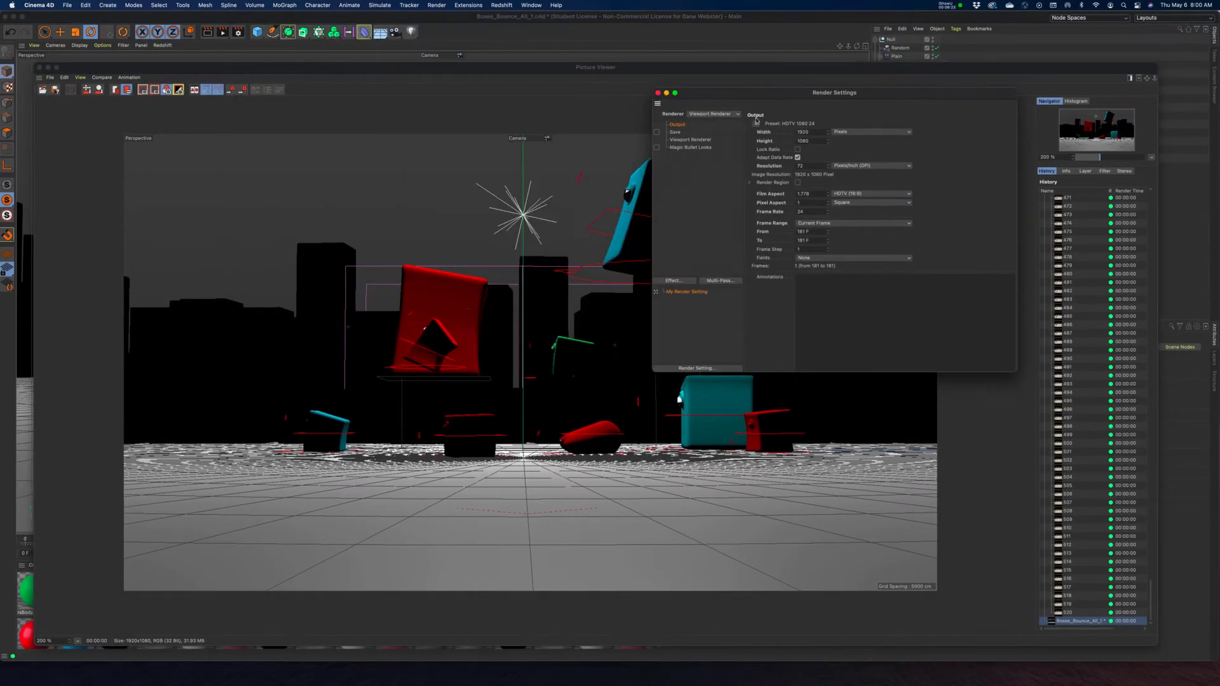
left_click(691, 141)
left_click_drag(788, 95, 726, 99)
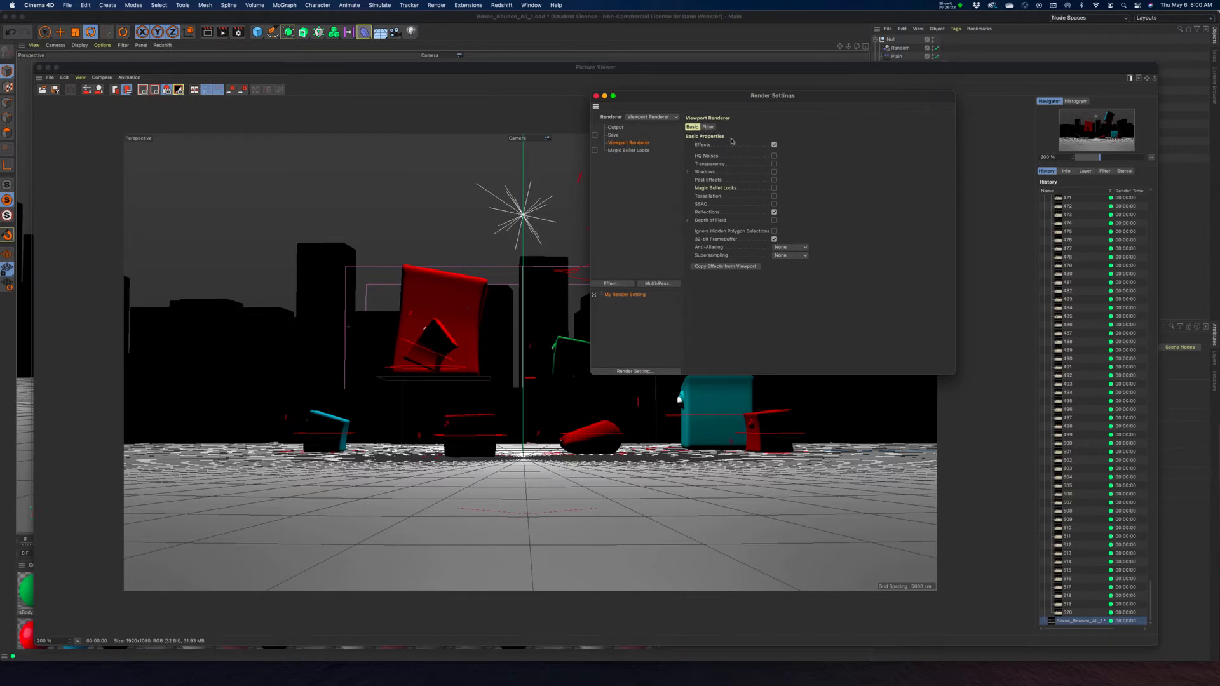
left_click(774, 173)
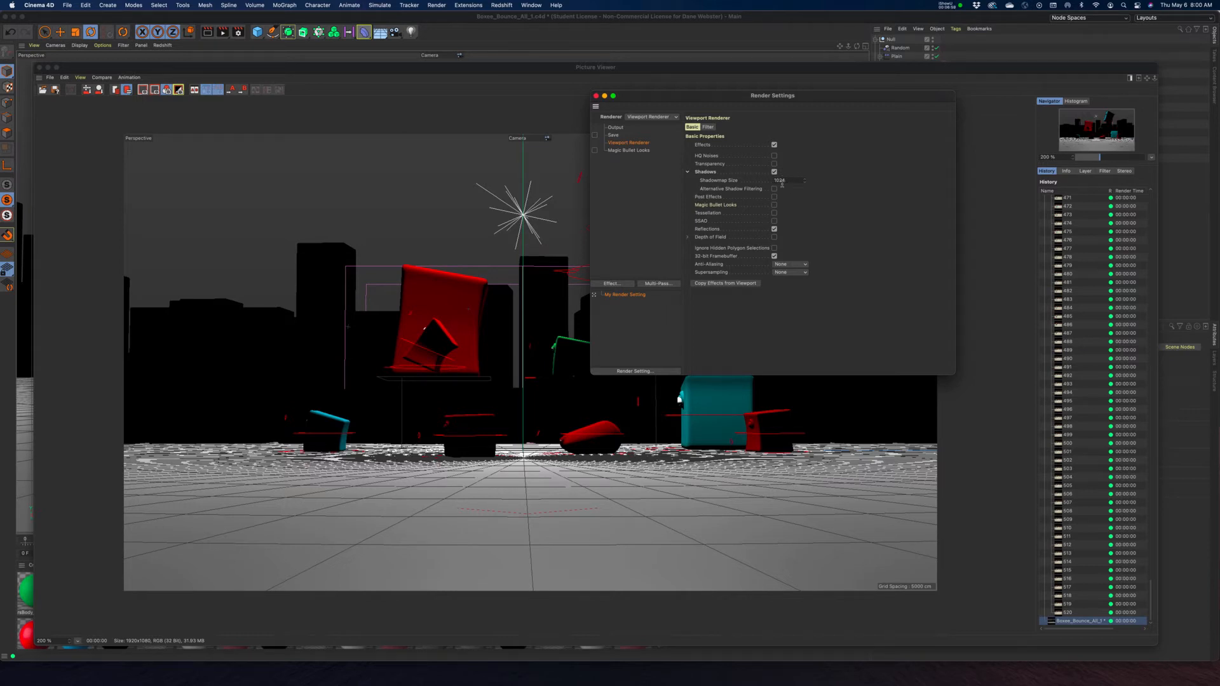
left_click(688, 173)
left_click(774, 172)
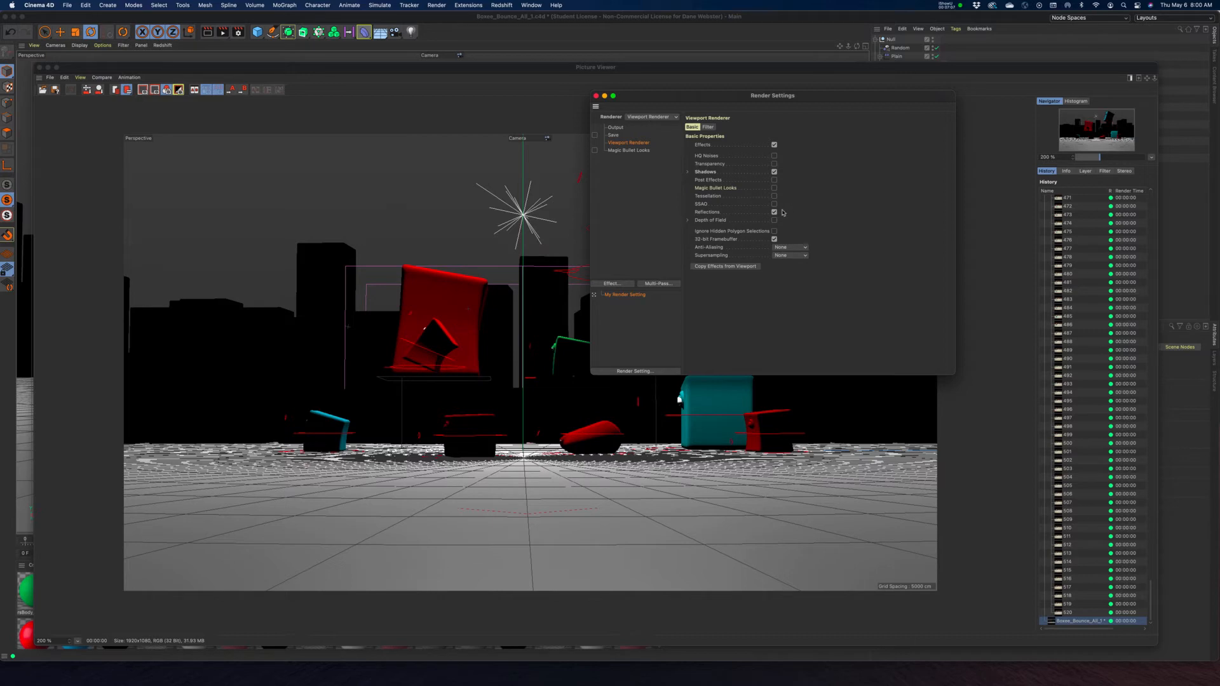
left_click(774, 220)
Step: Restrict the Viewport Renderer's filter to Geometry Only and render the current frame again, closing the Picture Viewer after checking it
left_click(709, 128)
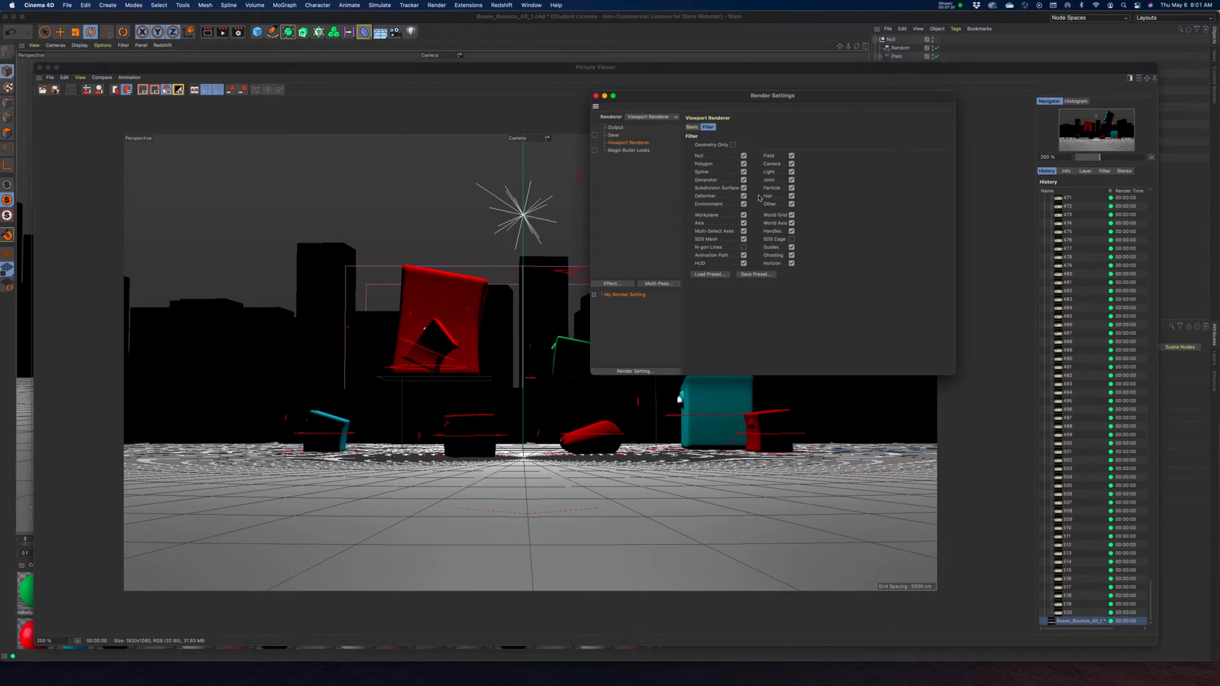
left_click(734, 145)
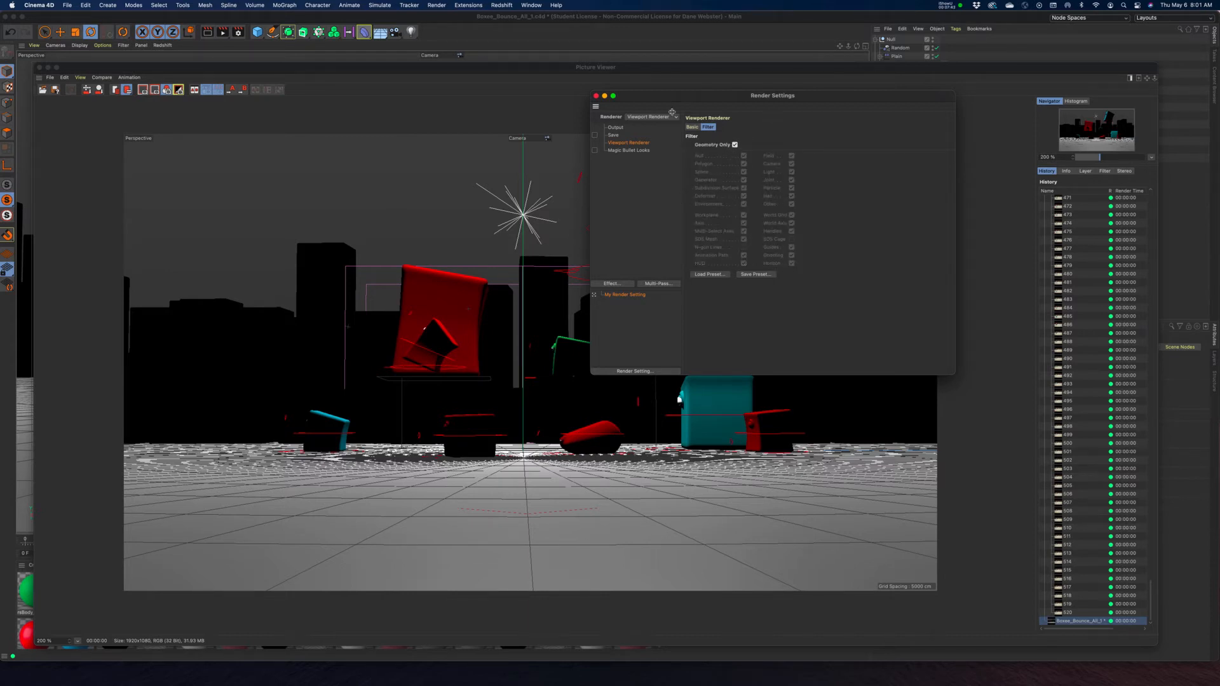
left_click(596, 96)
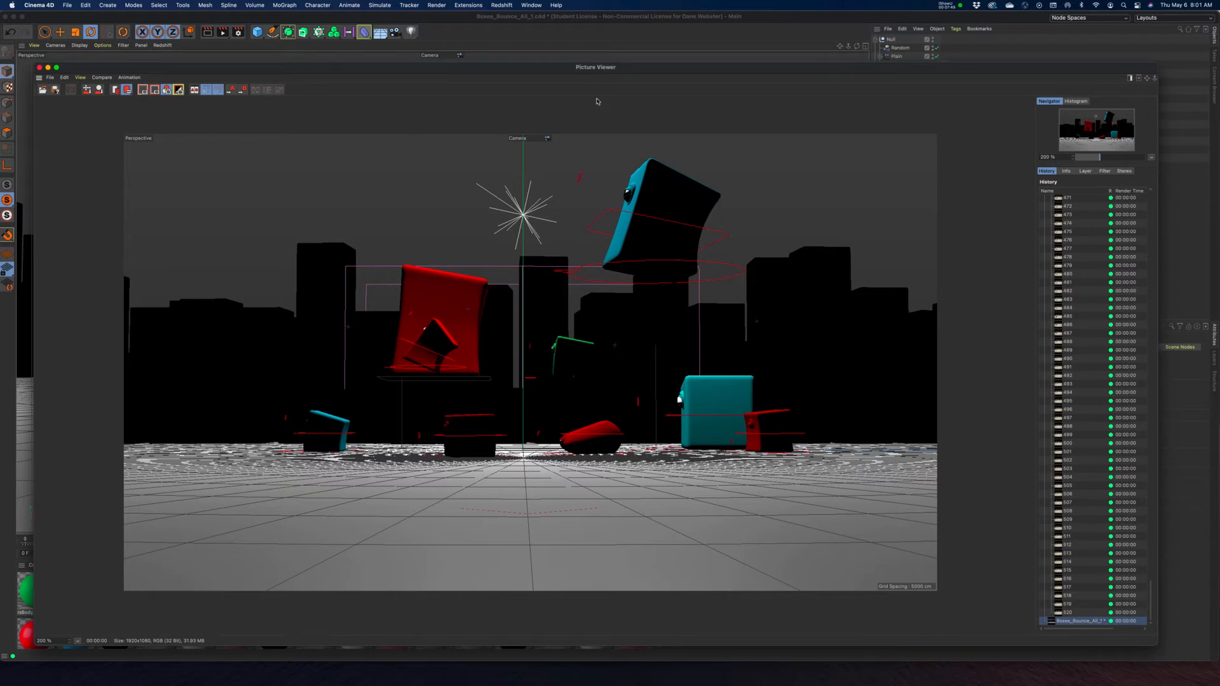
left_click(221, 33)
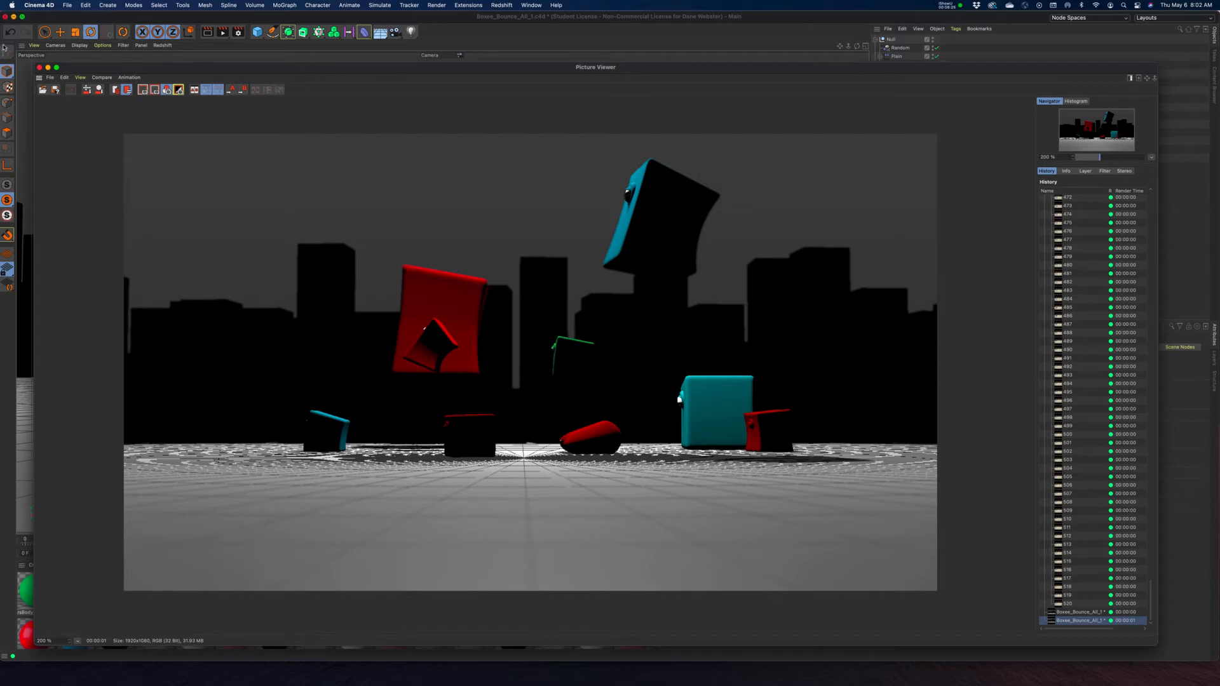
left_click(39, 68)
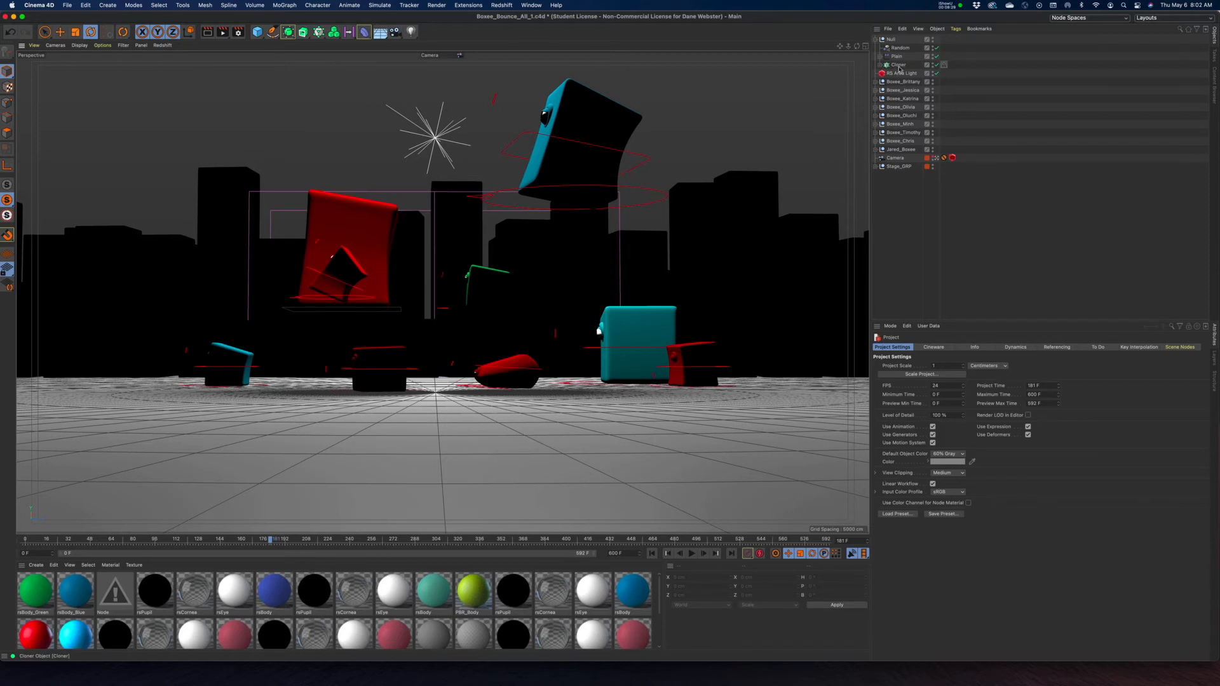
Step: Toggle the Cloner's buildings off and back on, and enlarge the Material Manager to show two full rows of materials
left_click(935, 65)
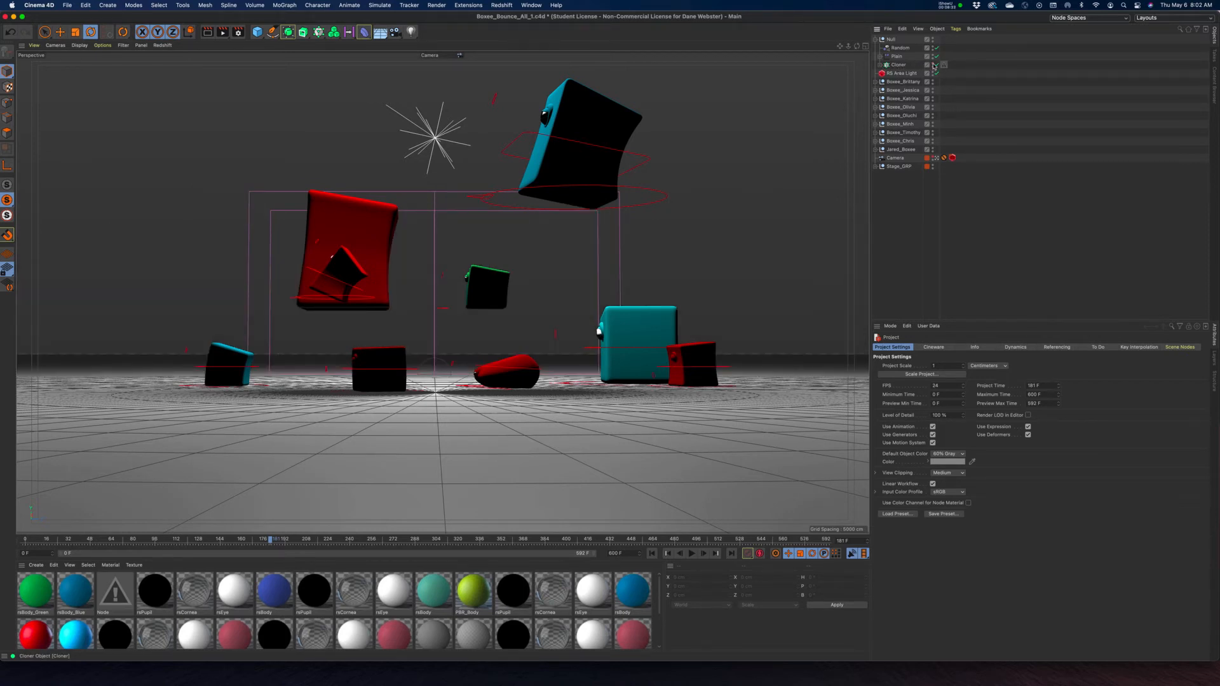
left_click(934, 65)
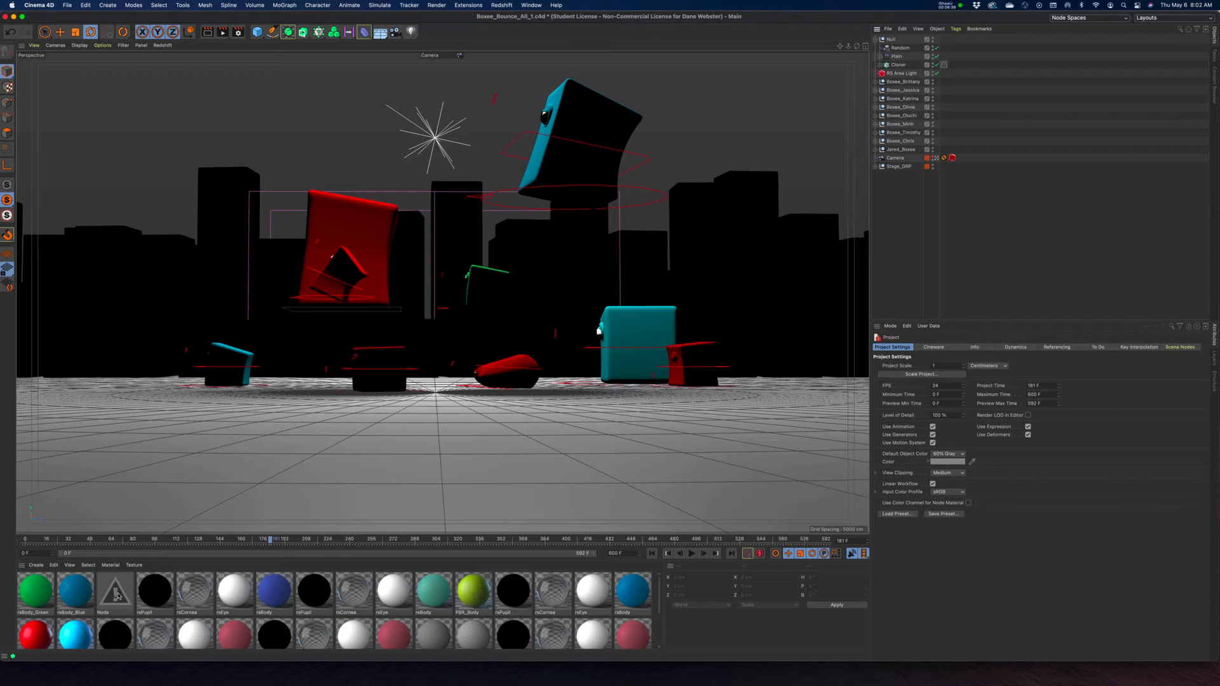
left_click_drag(541, 535, 538, 522)
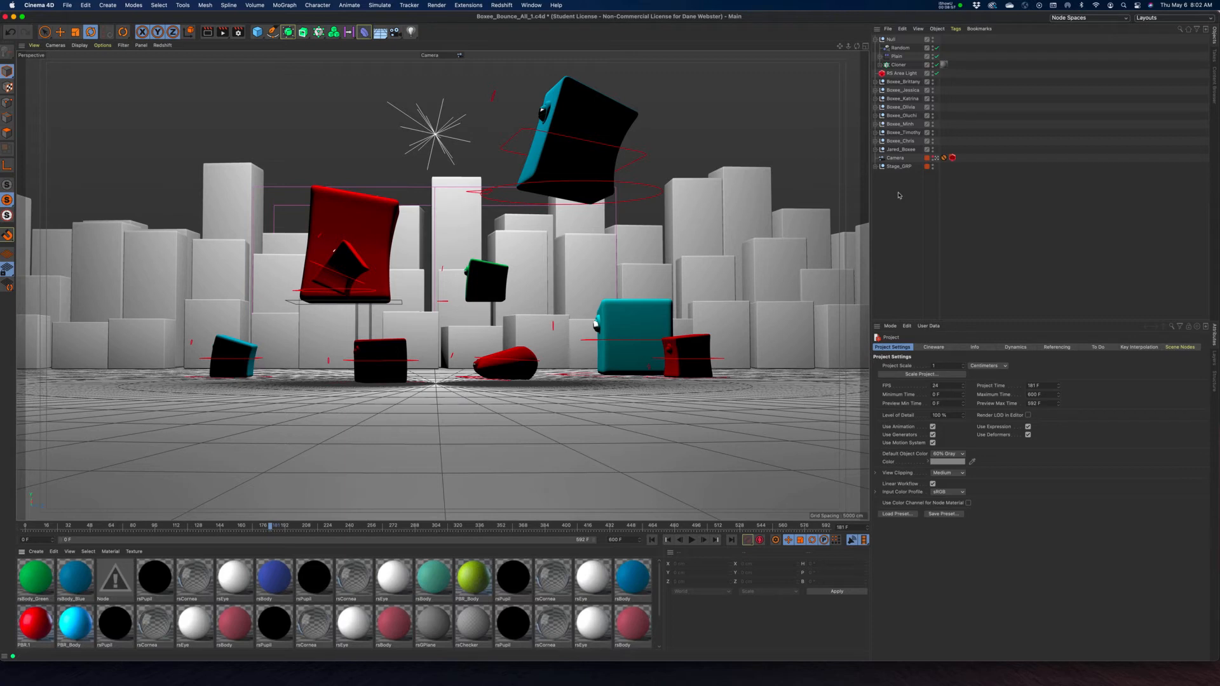
Step: Disable the wireframe shading mode override in the Display tag of the stage group's Cylinder
left_click(876, 167)
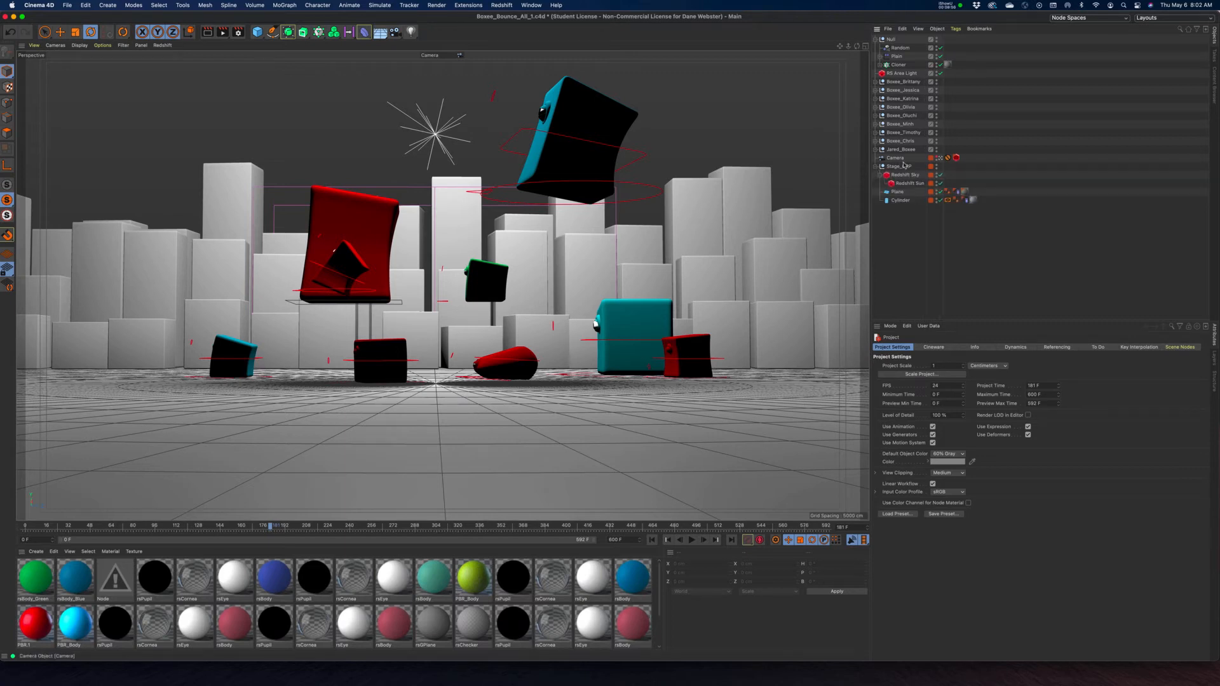
left_click(900, 201)
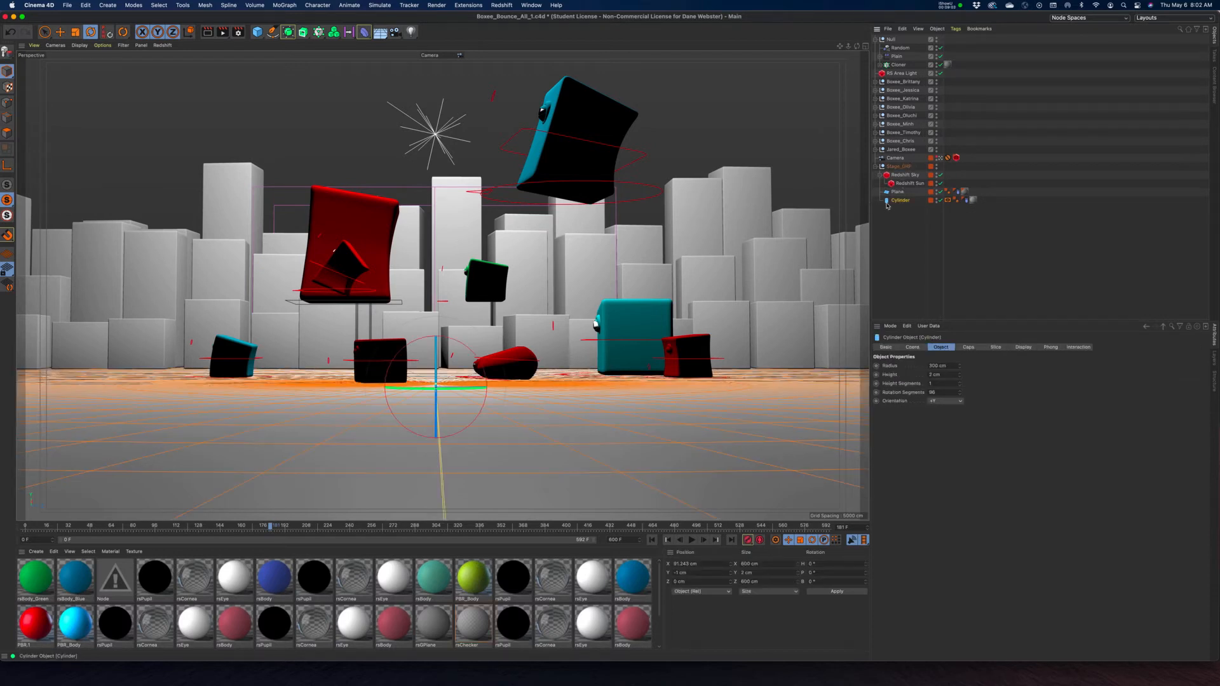
left_click(948, 201)
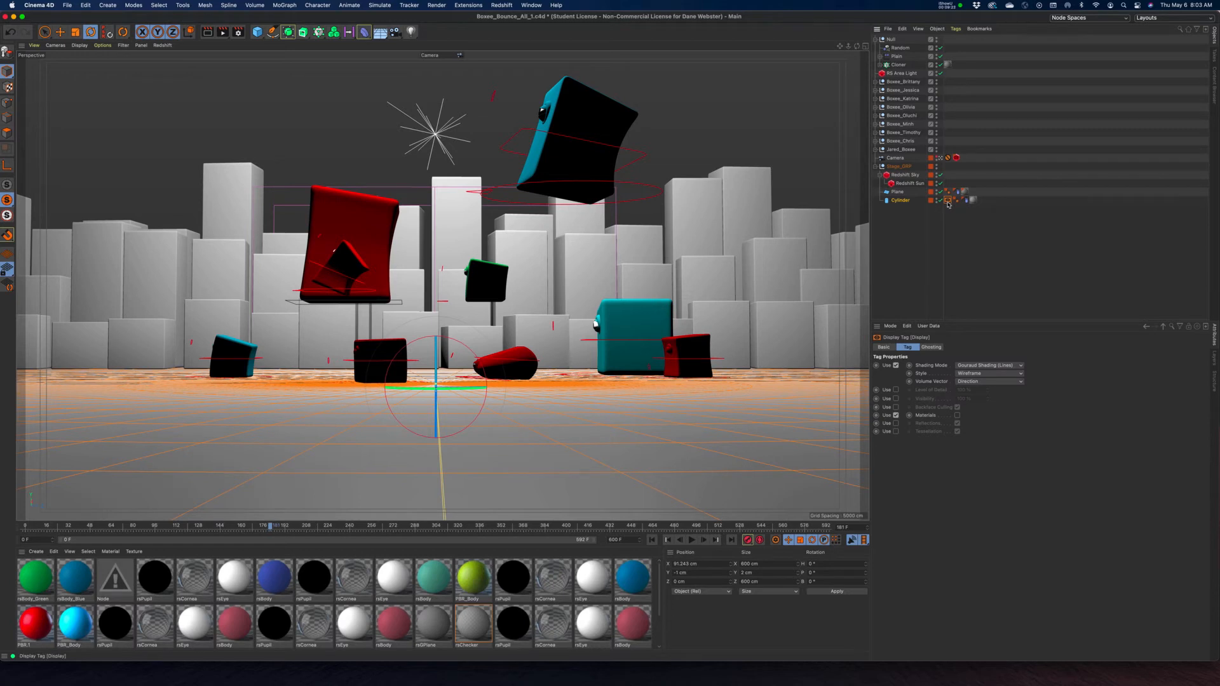
left_click(896, 365)
left_click(813, 189)
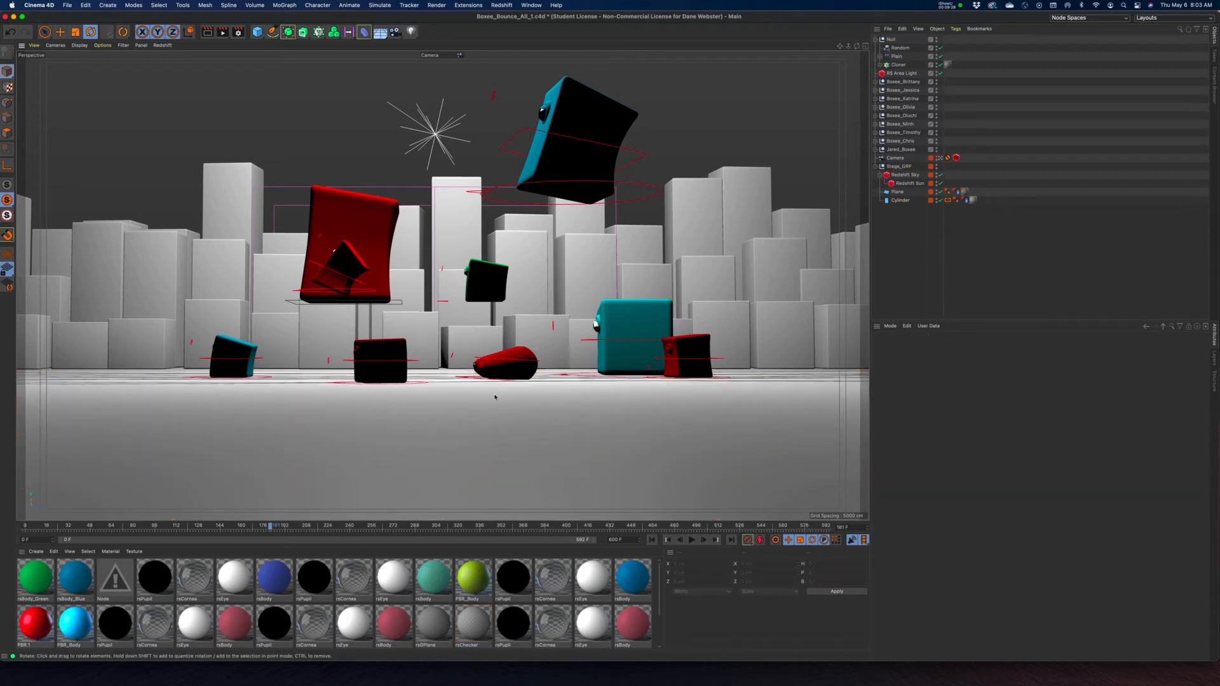
Step: Render the current frame to check the stage floor and buildings, and close the Picture Viewer
left_click(222, 32)
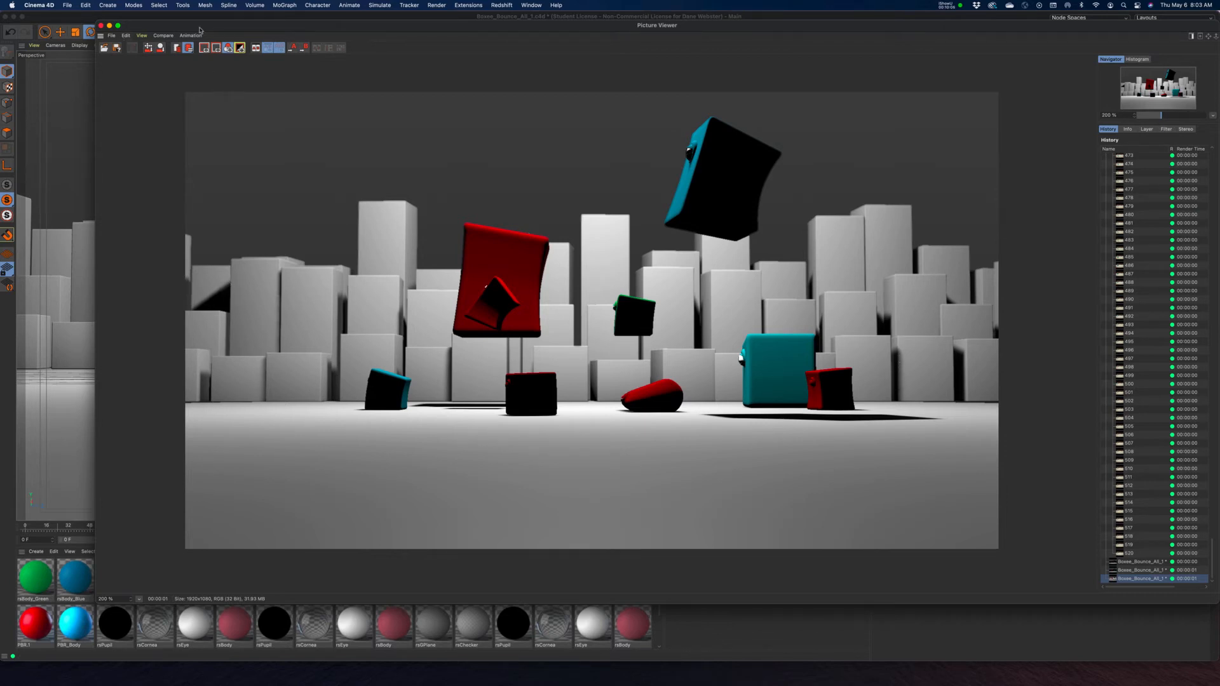
left_click(100, 25)
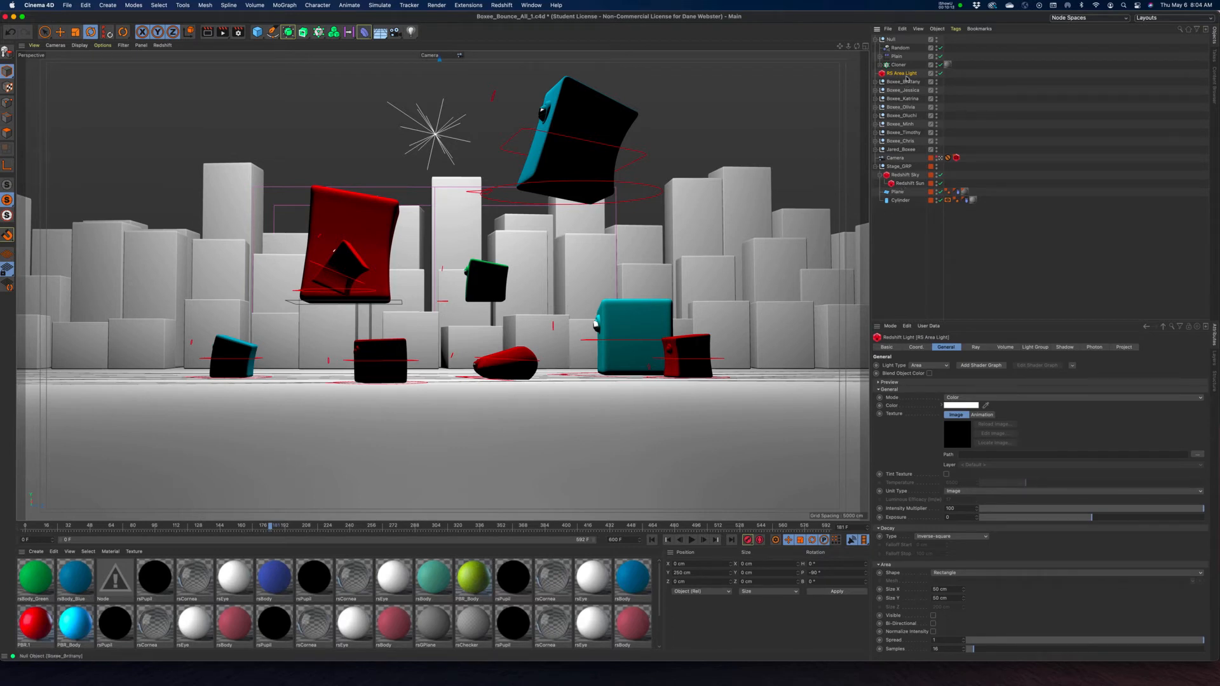
Step: Select the Redshift Sun light in the scene and switch off the visibility of the Redshift Sky and Sun
key("e")
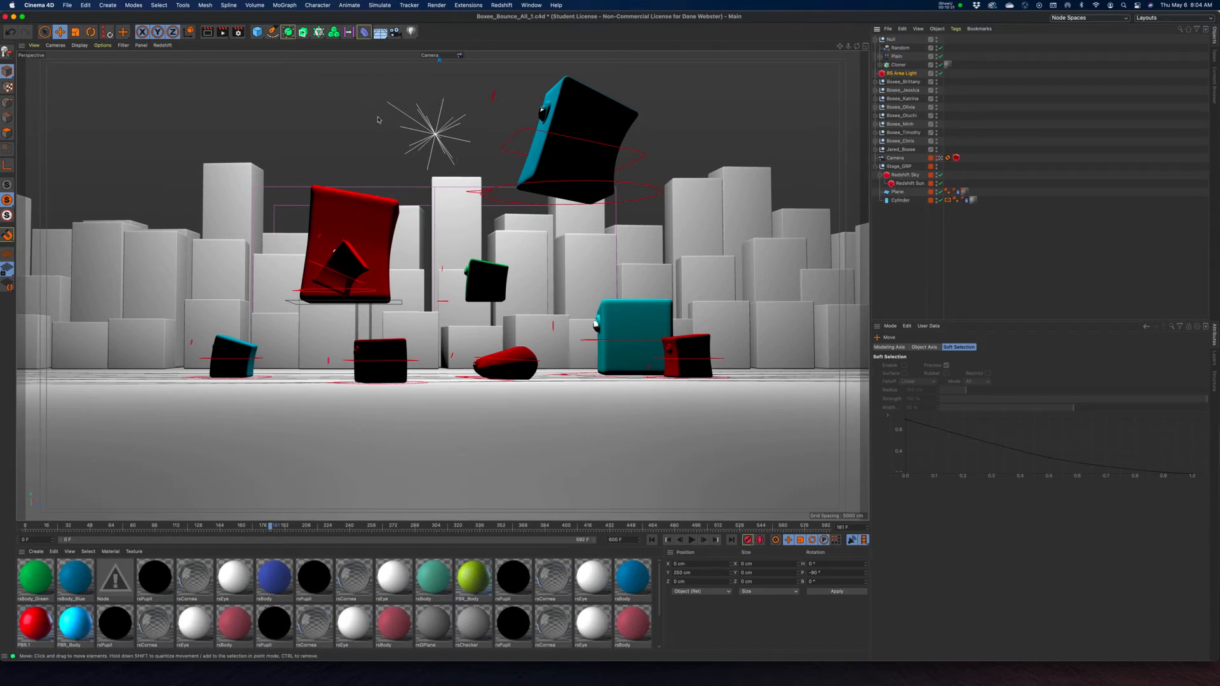
left_click(436, 134)
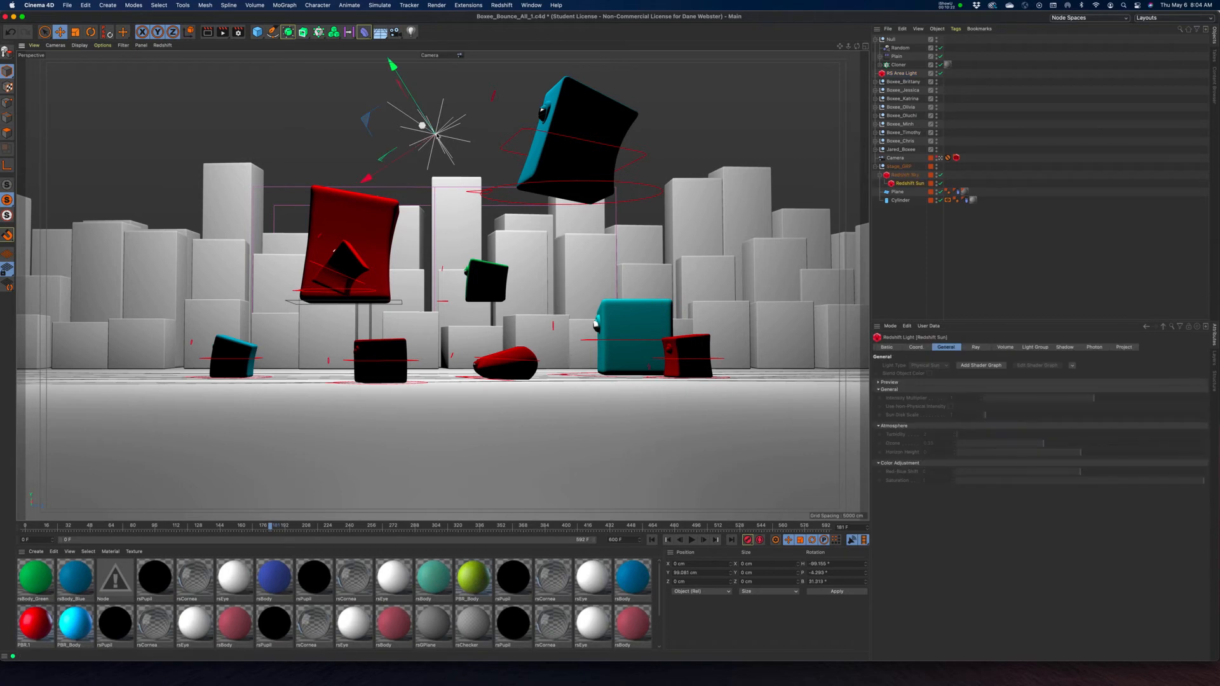
left_click(937, 184)
left_click(936, 173)
left_click(937, 177)
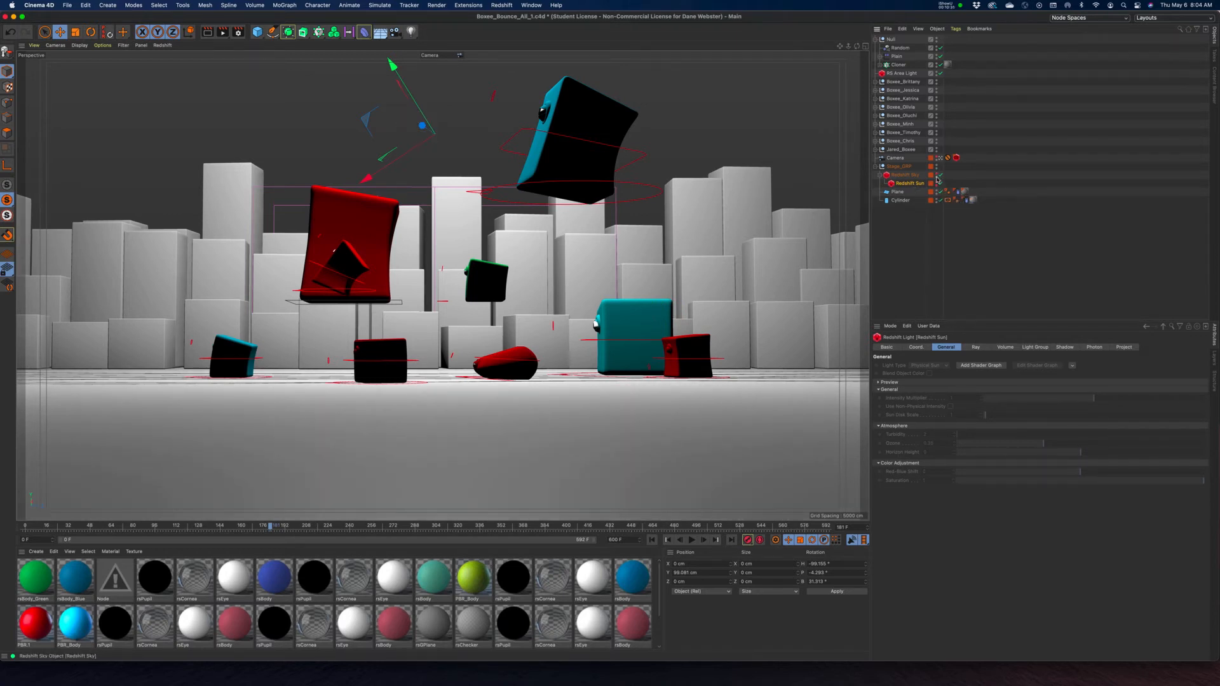
Step: Render the current frame again to compare the lighting without the sun and sky, and close the Picture Viewer
left_click(222, 32)
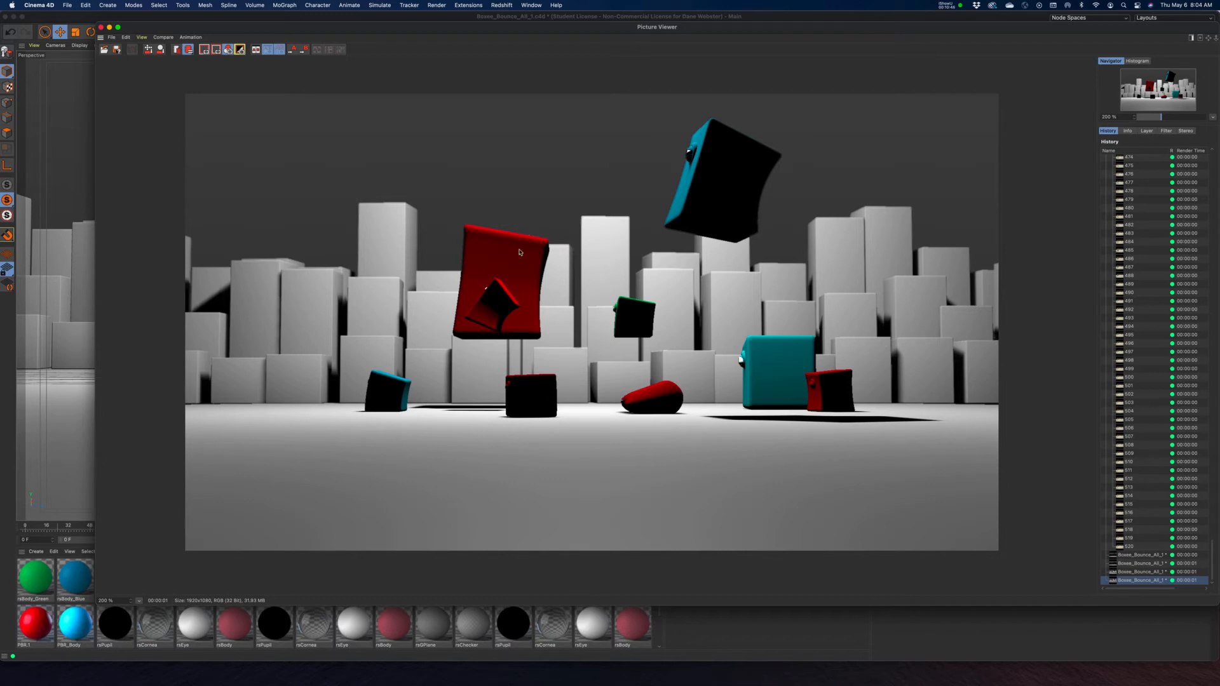
left_click(101, 27)
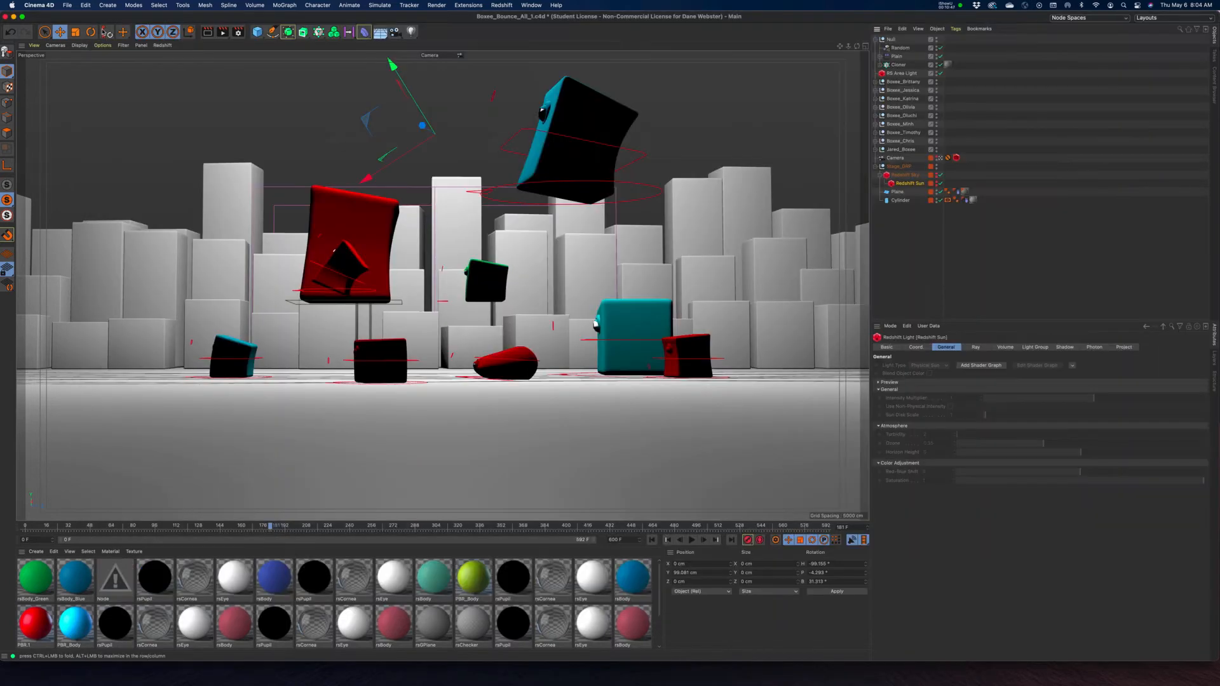
Step: Expand the Viewport Renderer's Shadows options in the render settings and set Shadowmap Size to 2048
left_click(238, 32)
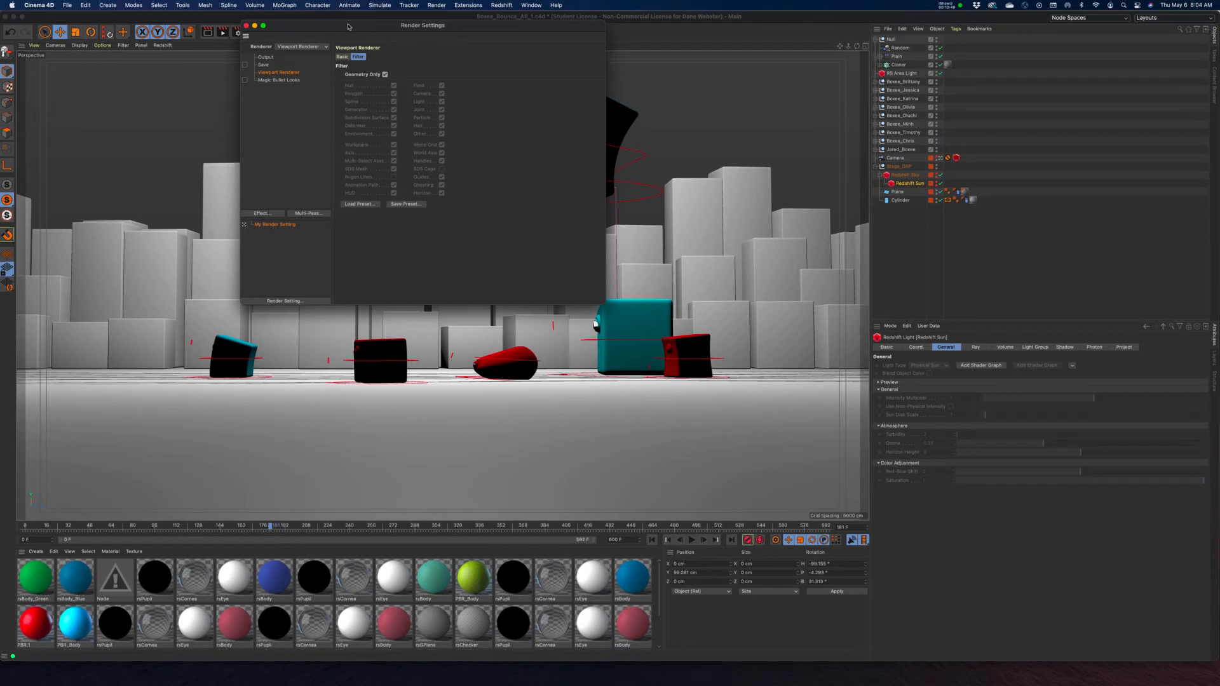
left_click_drag(348, 27, 408, 99)
left_click(403, 129)
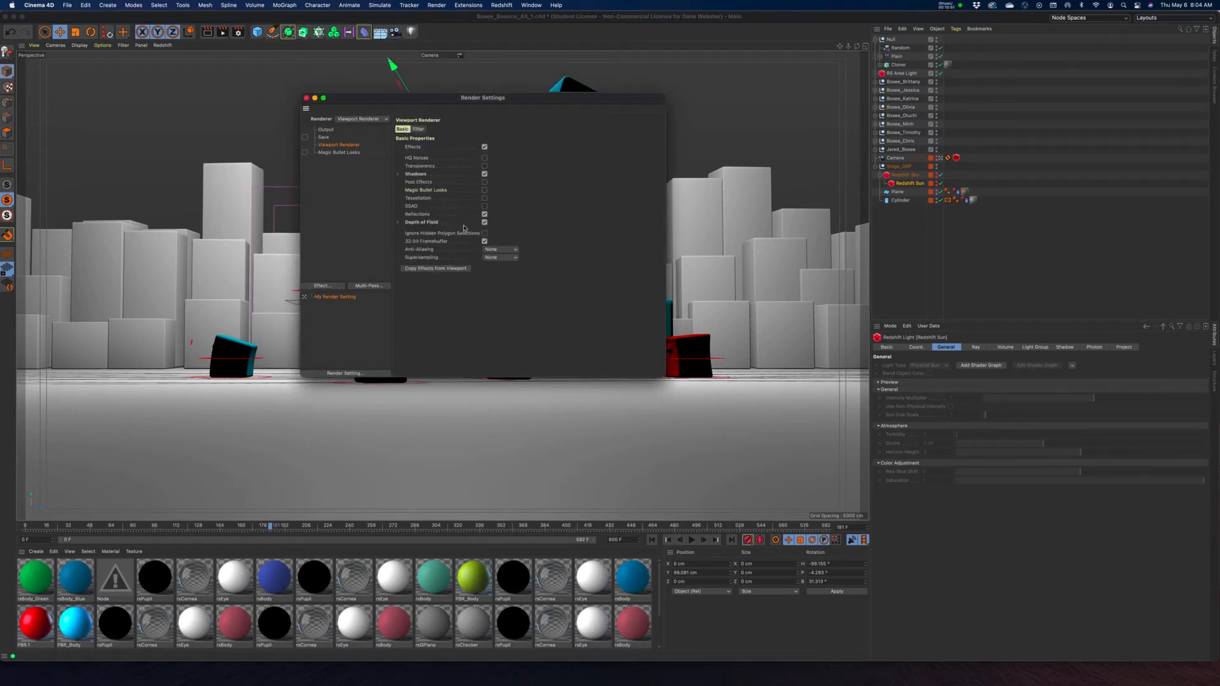
left_click(399, 174)
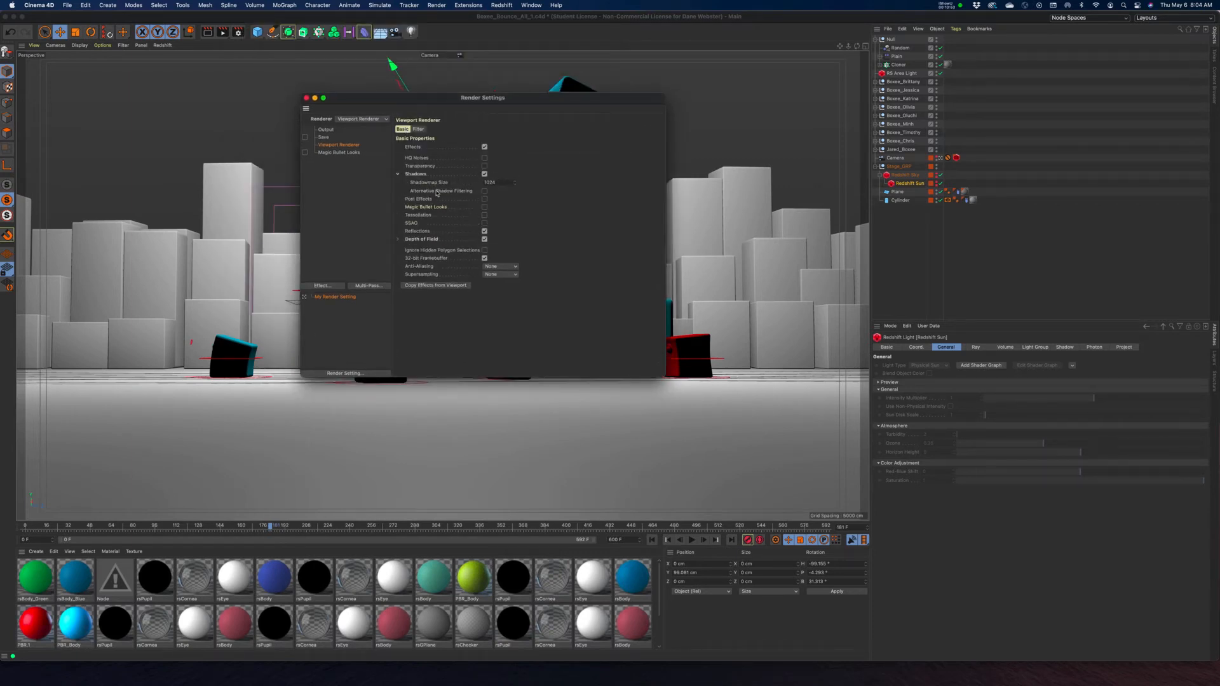
left_click(504, 183)
type("2048")
key("Return")
Step: Try a Shadowmap Size of 4096 for the Viewport Renderer's shadows
left_click(507, 182)
type("4096")
key("Return")
Step: Return the Shadowmap Size to 2048 and close the render settings
left_click_drag(502, 182, 437, 181)
type("2048")
left_click(307, 99)
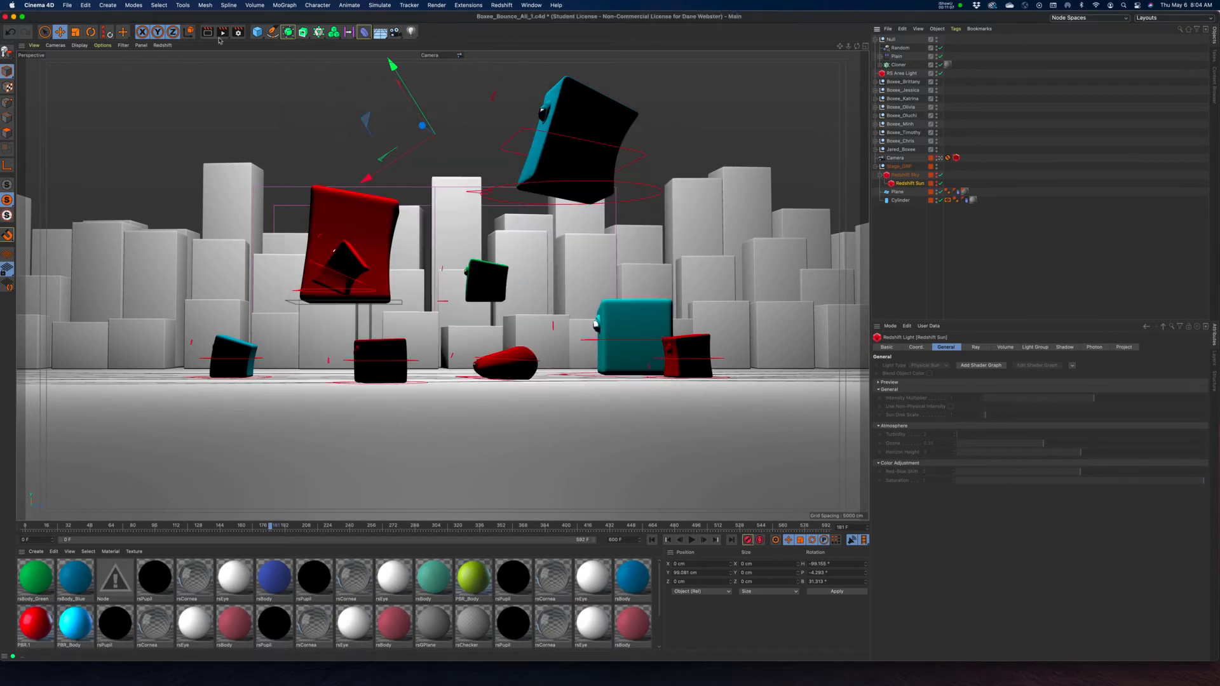
Step: Render the current frame in the Picture Viewer to check the shadows, and move the viewer clear of the viewport
left_click(222, 32)
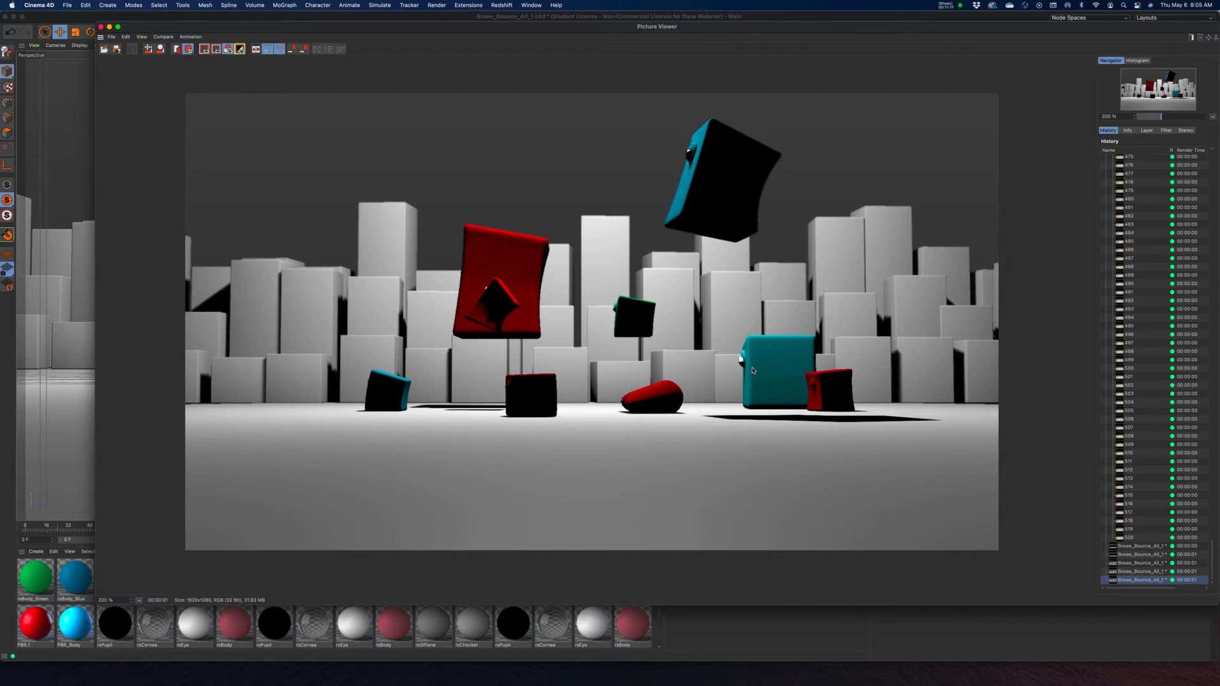
left_click_drag(692, 31, 662, 71)
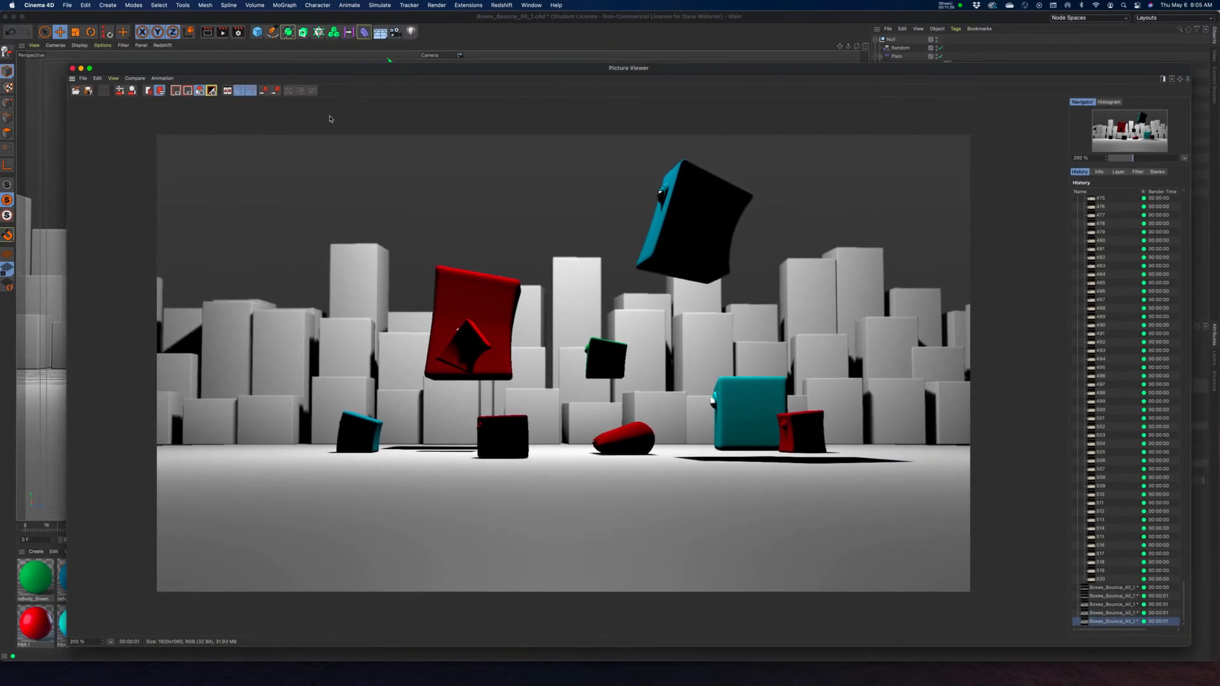
left_click(104, 47)
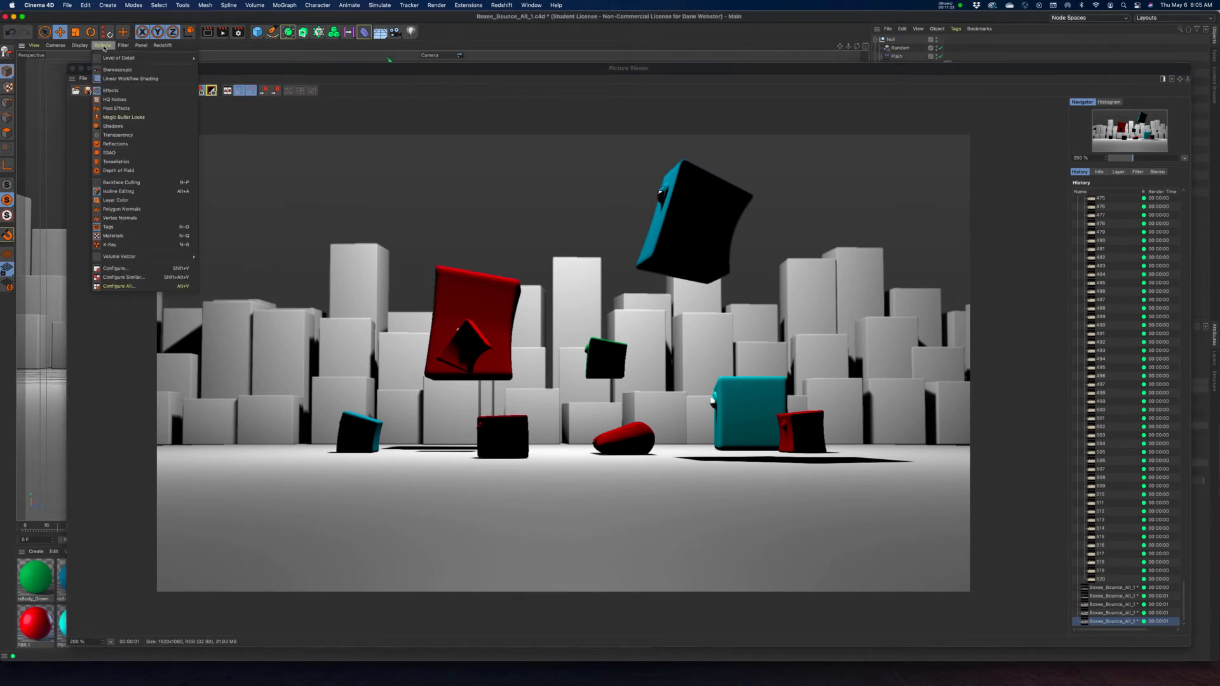
left_click(103, 48)
left_click_drag(106, 67, 222, 77)
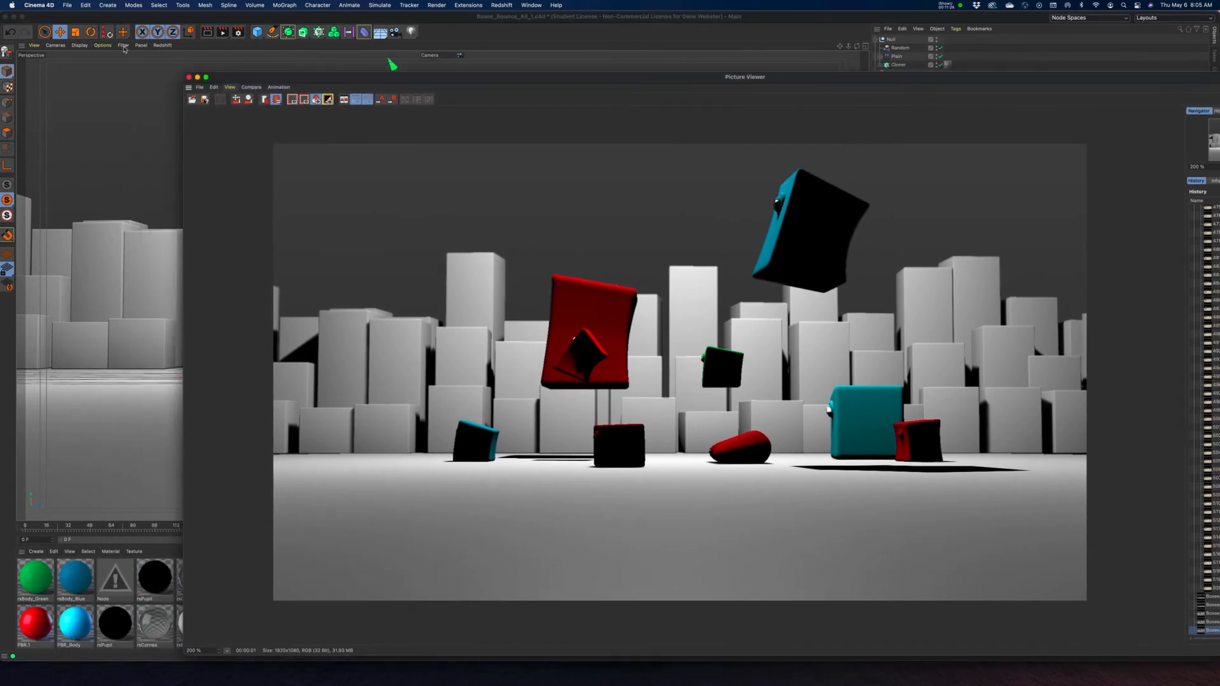
Step: Try Gouraud Shading (Lines) as the viewport display mode and render the current frame with it
left_click(123, 46)
mouse_move(81, 46)
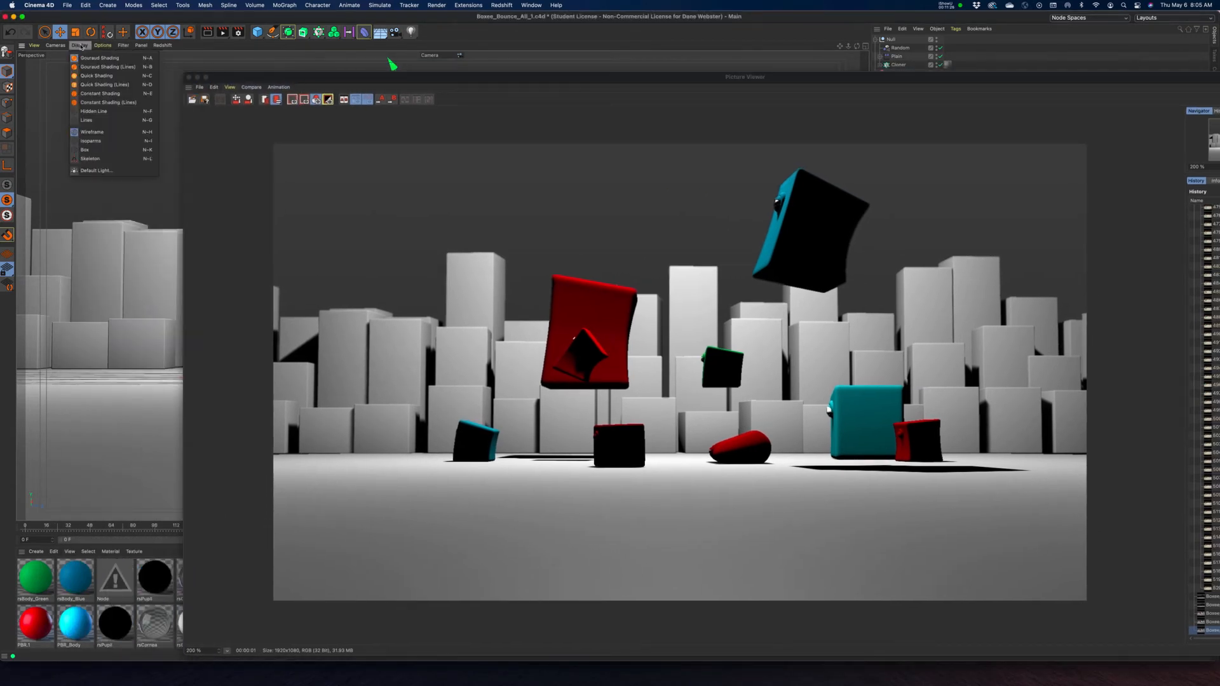
left_click(109, 67)
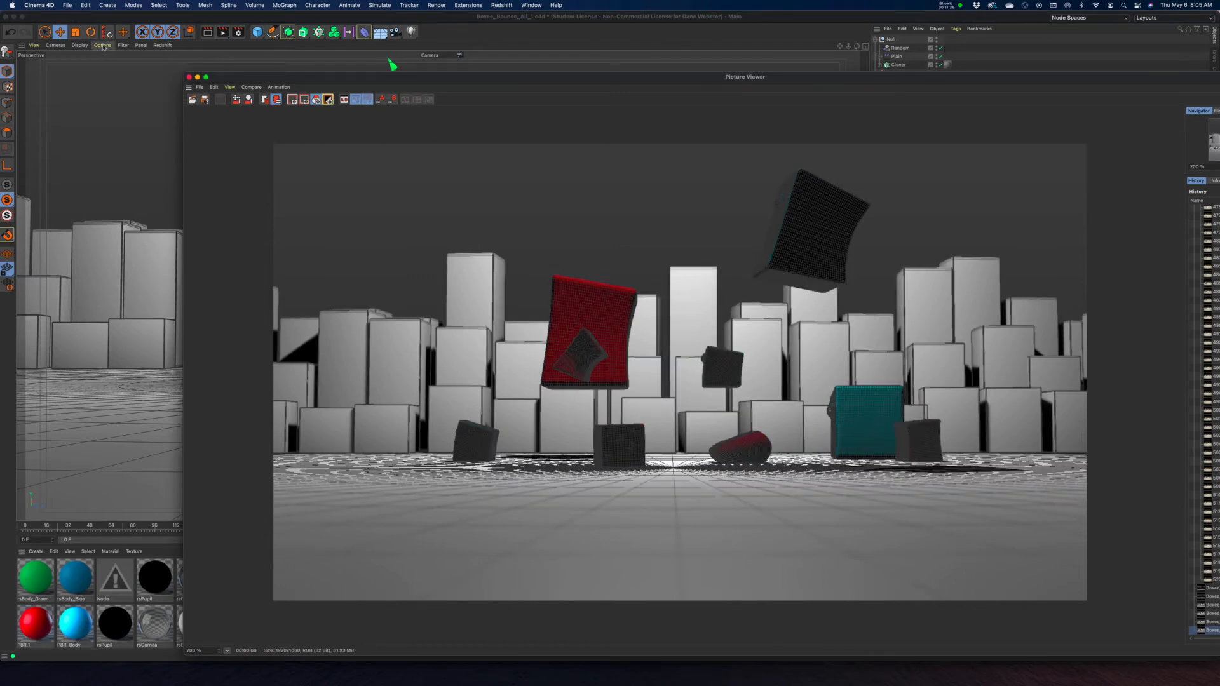
Step: Switch the viewport display to Quick Shading and render the current frame for comparison
left_click(103, 46)
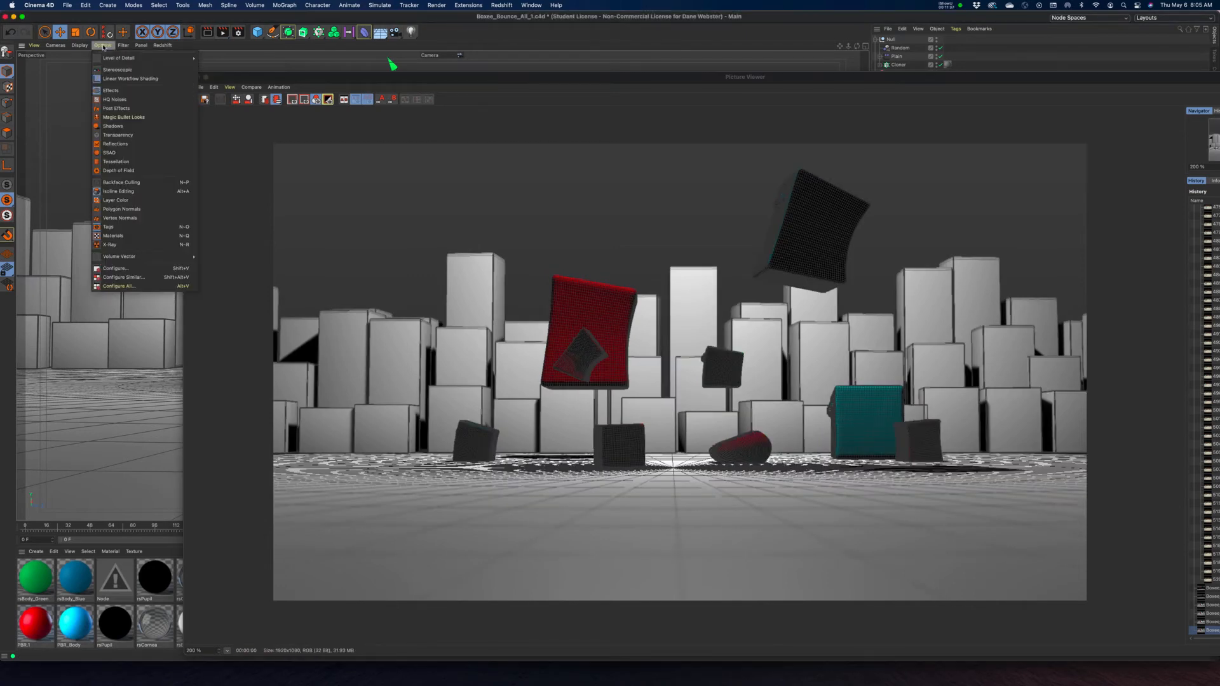
mouse_move(85, 46)
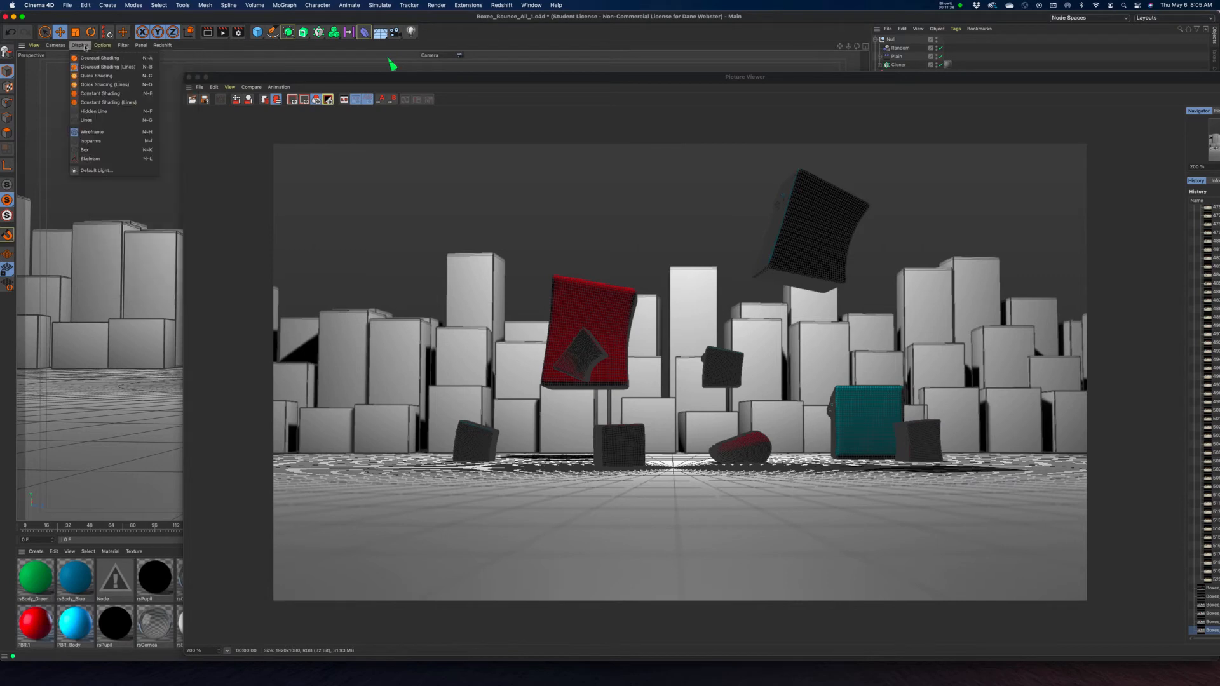
left_click(96, 76)
left_click(222, 32)
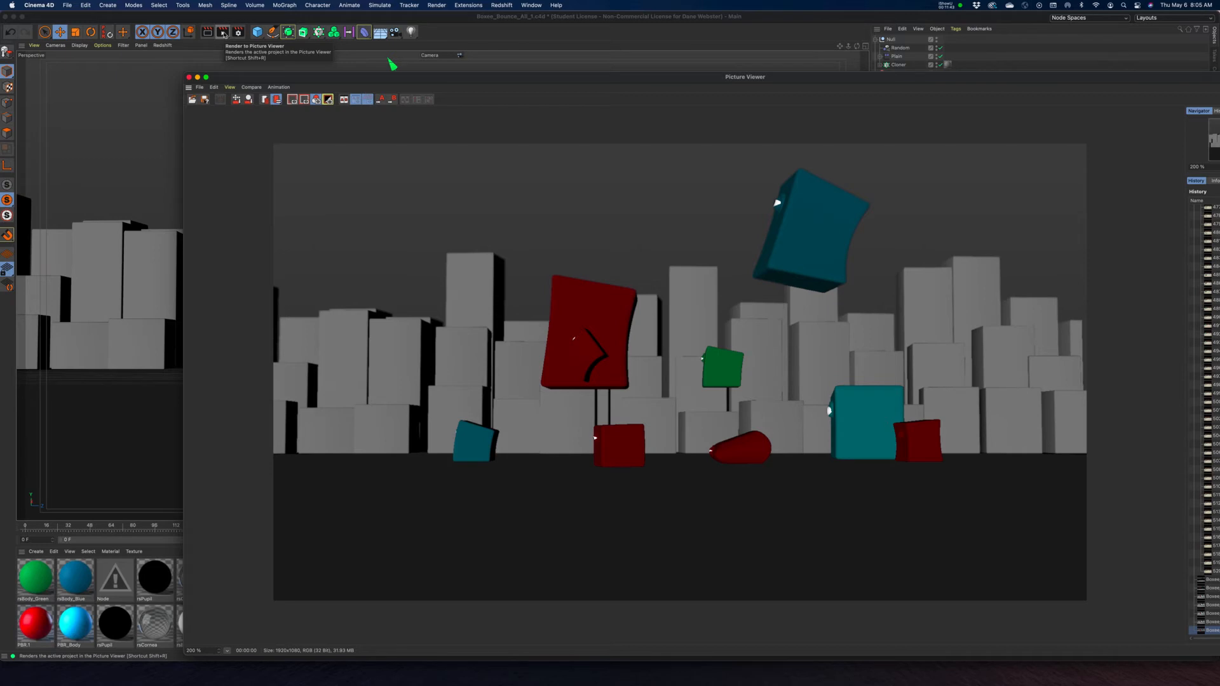
Step: Return the viewport display to Gouraud Shading and render the current frame again
left_click(103, 46)
mouse_move(79, 46)
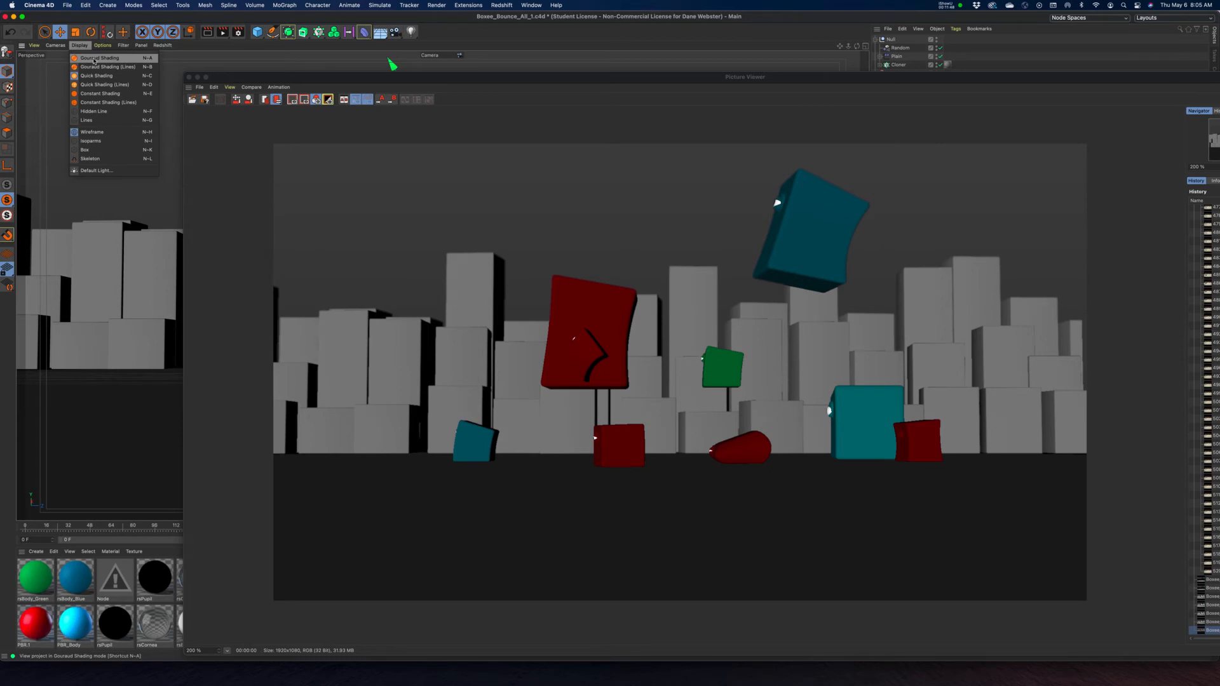
left_click(94, 60)
mouse_move(506, 81)
left_mouse_down()
mouse_move(332, 34)
mouse_move(435, 97)
mouse_move(386, 77)
left_mouse_up()
left_click(223, 32)
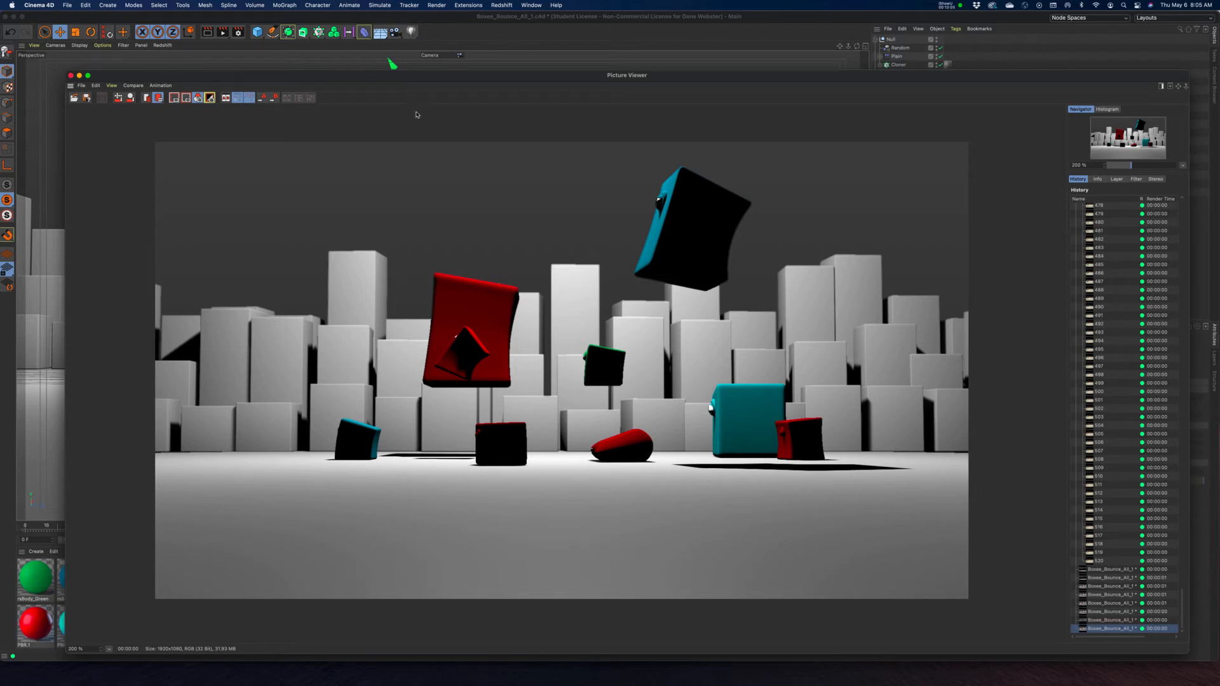
left_click_drag(437, 79, 425, 72)
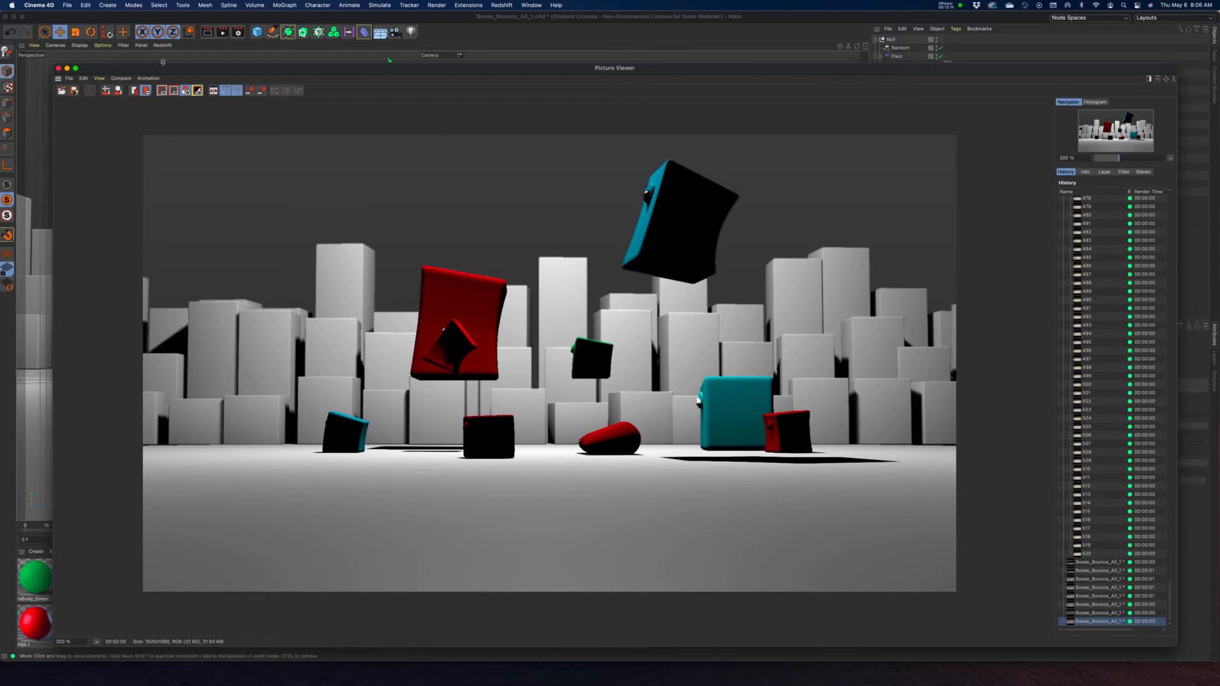
Step: Expand the Viewport Renderer's Depth of Field options in the render settings and enable Anti-Aliased DOF and Transparency
left_click(239, 33)
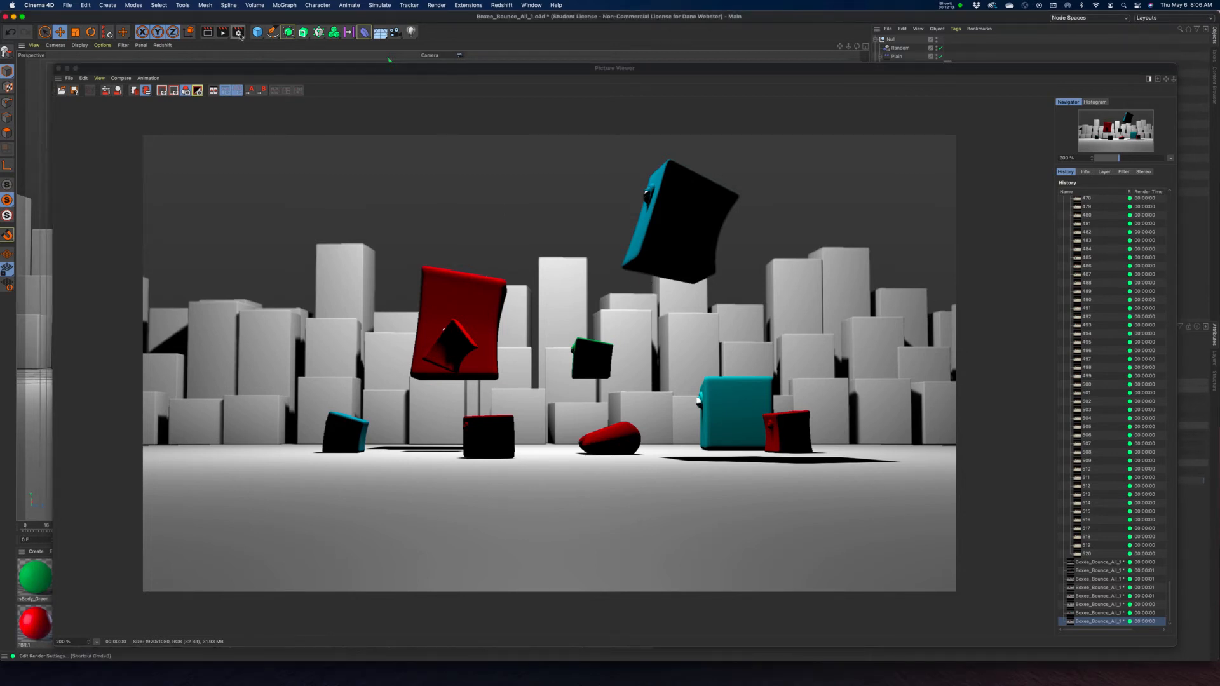
left_click(239, 33)
left_click_drag(432, 32, 446, 85)
left_click(345, 201)
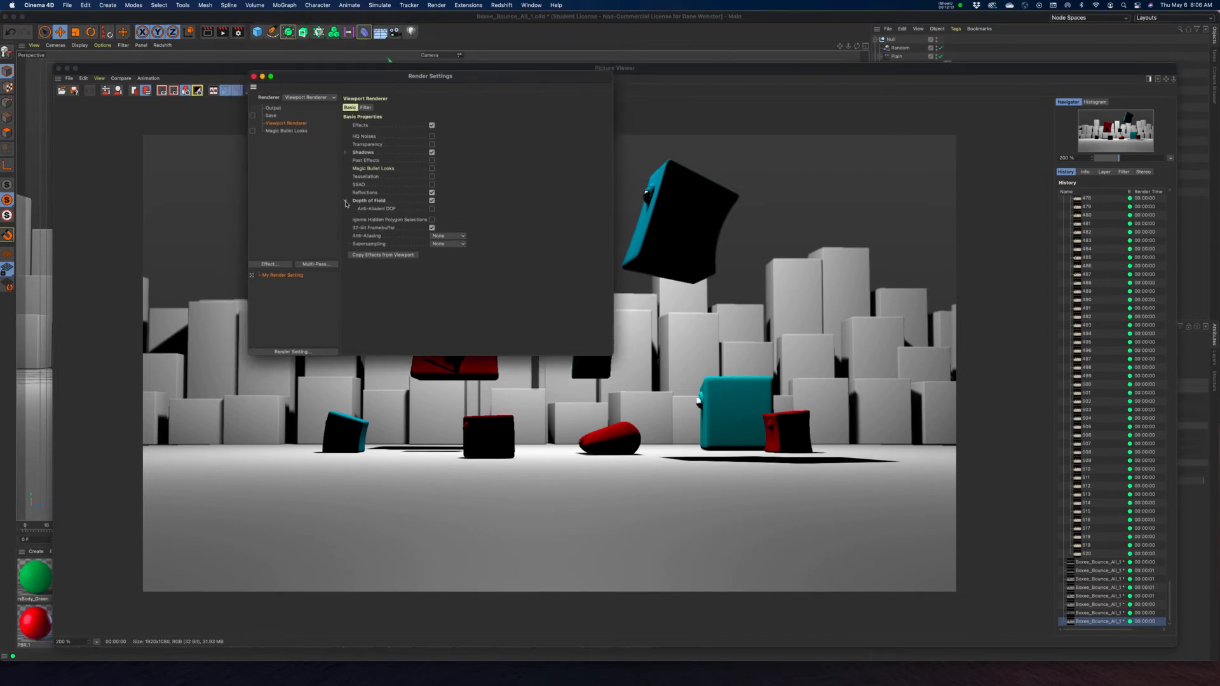
left_click(433, 209)
left_click(432, 144)
Step: Set the Viewport Renderer's Anti-Aliasing to 4 and Supersampling to 8x8, and close the render settings
left_click(454, 237)
left_click(522, 281)
left_click(441, 246)
left_click(445, 251)
left_click(445, 239)
left_click(452, 252)
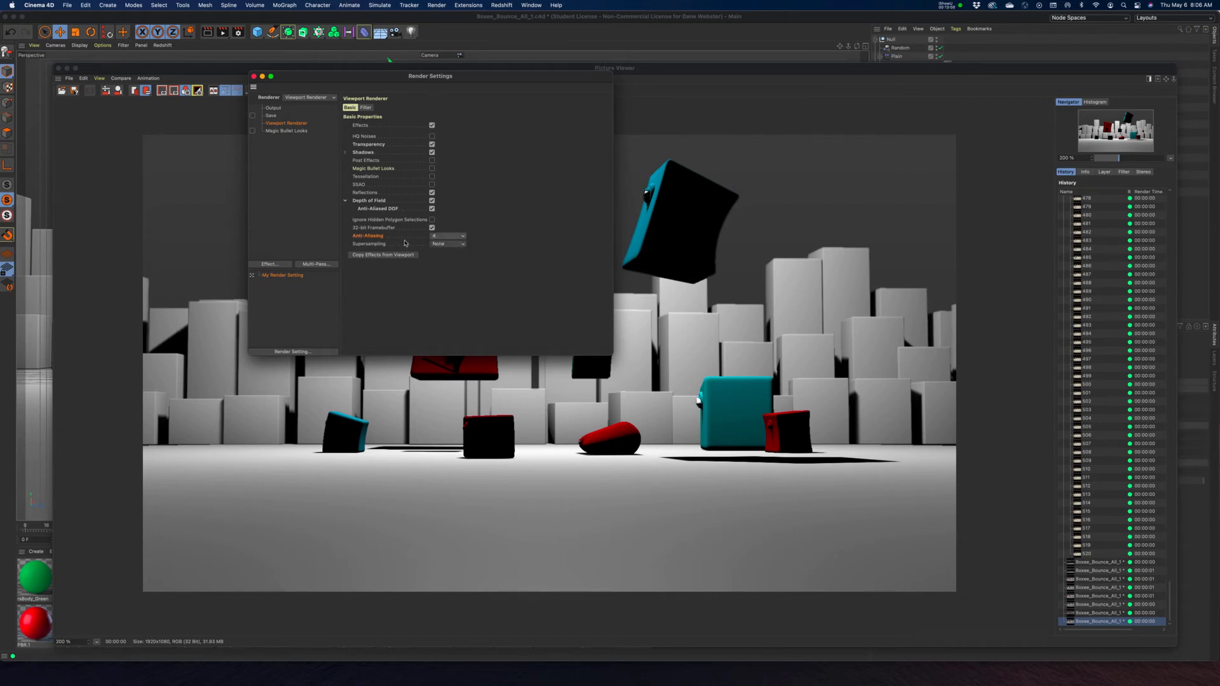
left_click(443, 245)
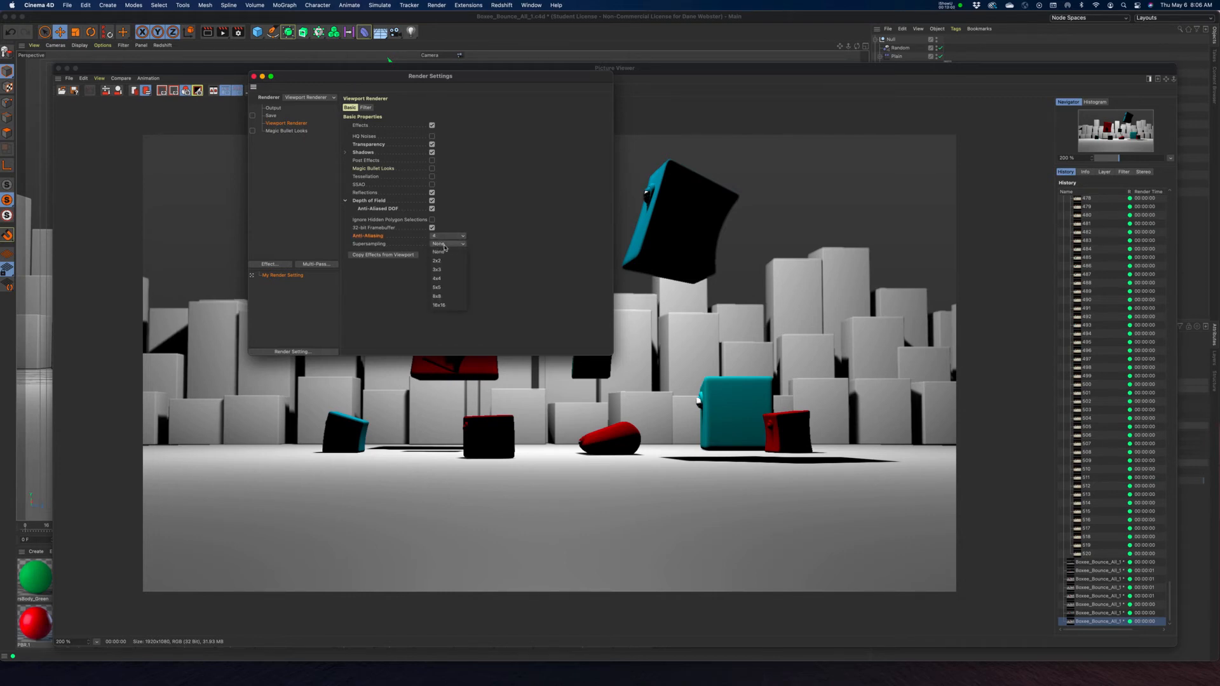
left_click(448, 296)
left_click(254, 77)
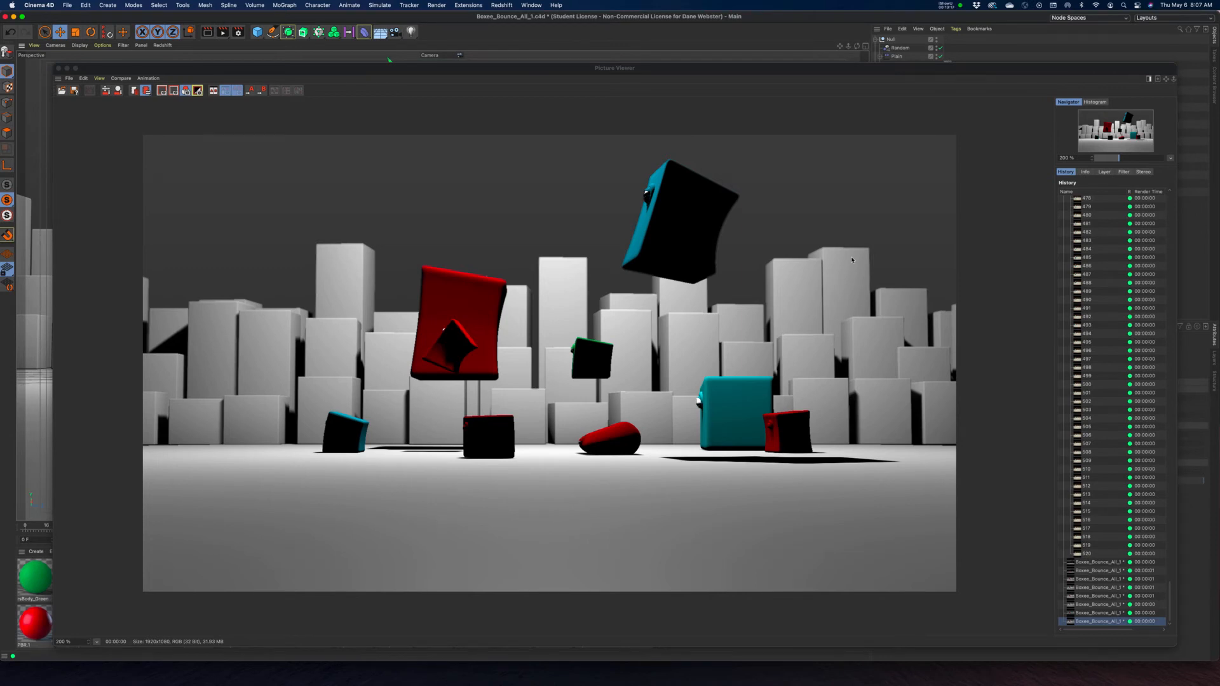
Step: Render the current frame again to examine the anti-aliased edges and shadows, and close the Picture Viewer
left_click(60, 71)
left_click(223, 32)
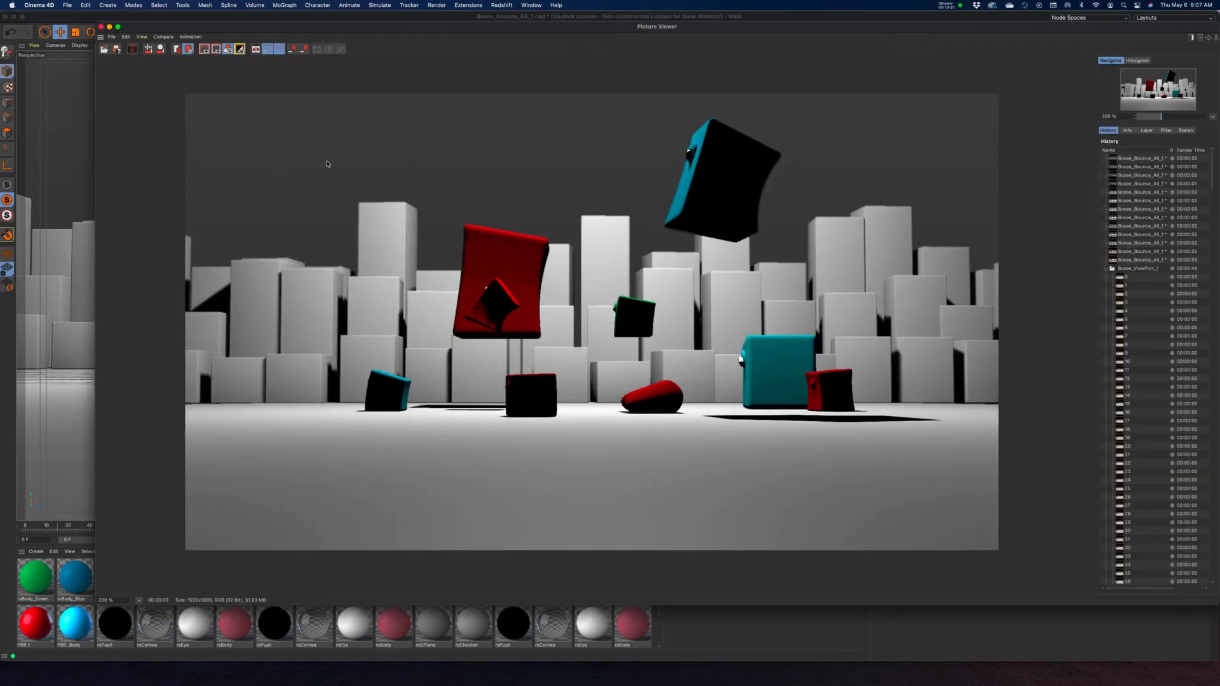
left_click_drag(564, 27, 512, 20)
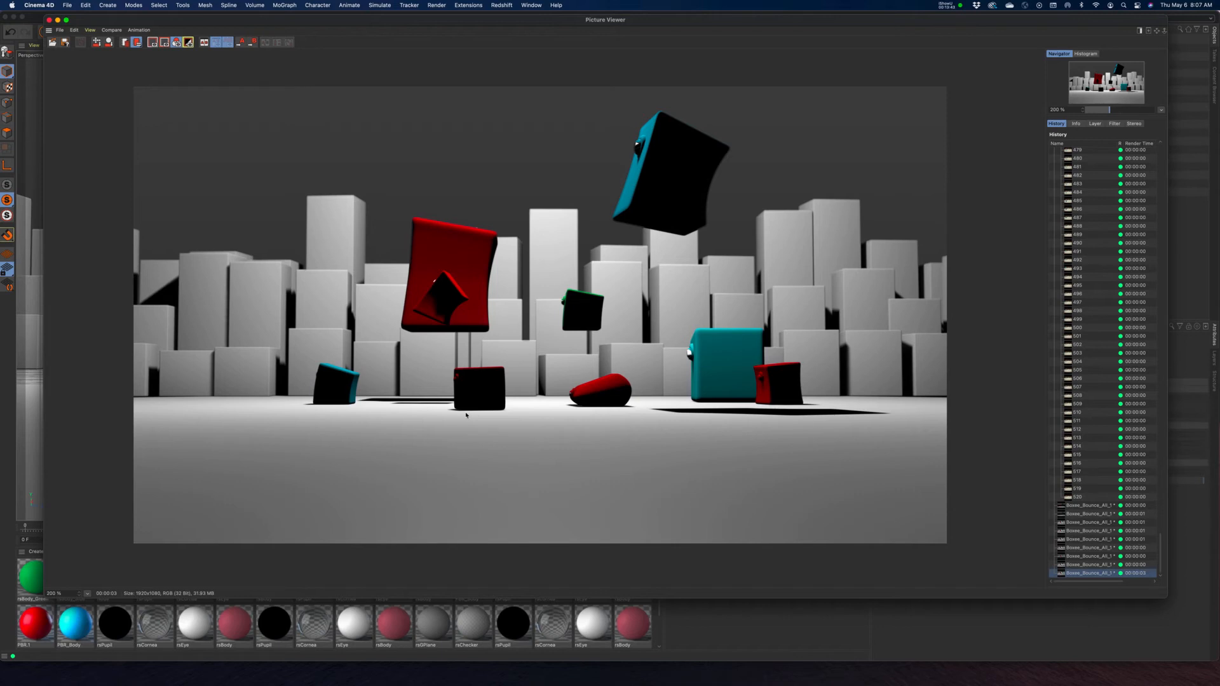
left_click(50, 20)
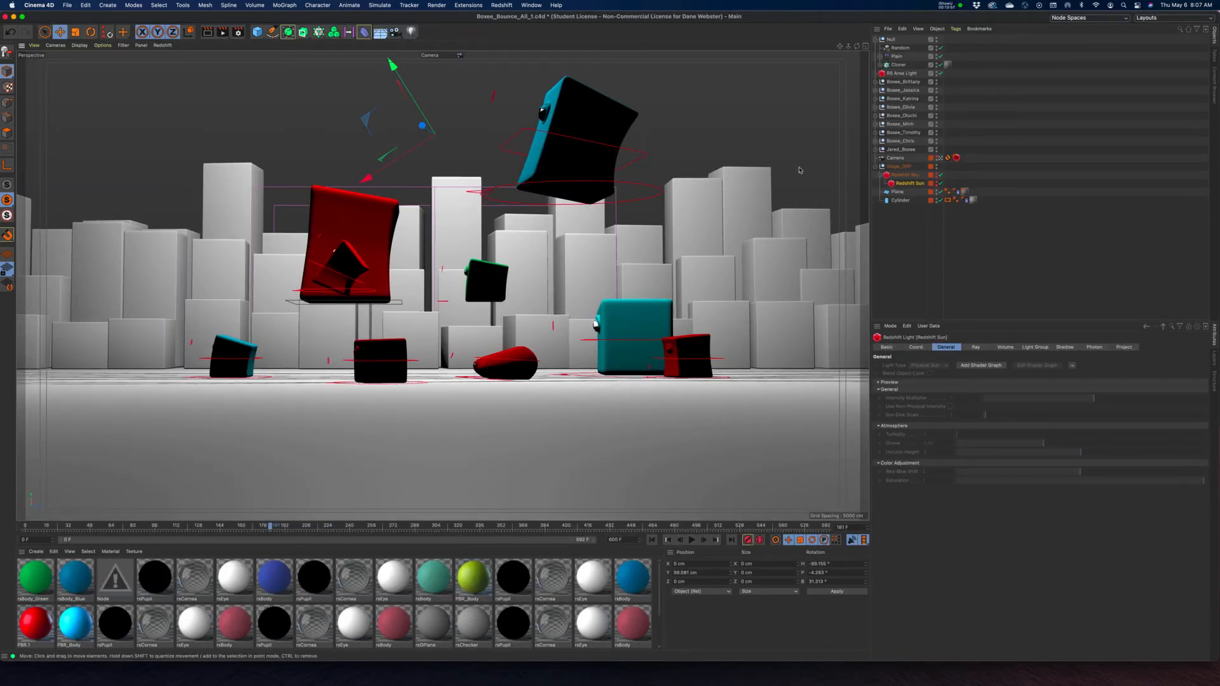
Step: Collapse the Null and stage group hierarchies and add an Infinite Light to the scene
left_click(876, 39)
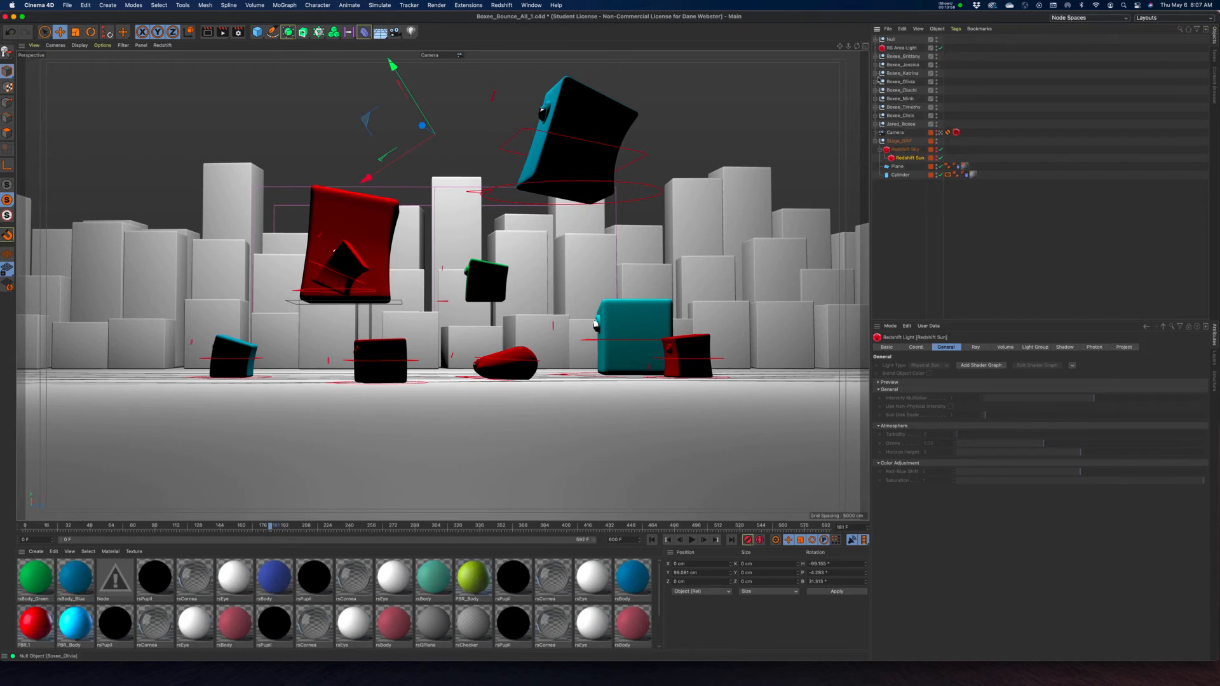
left_click(876, 140)
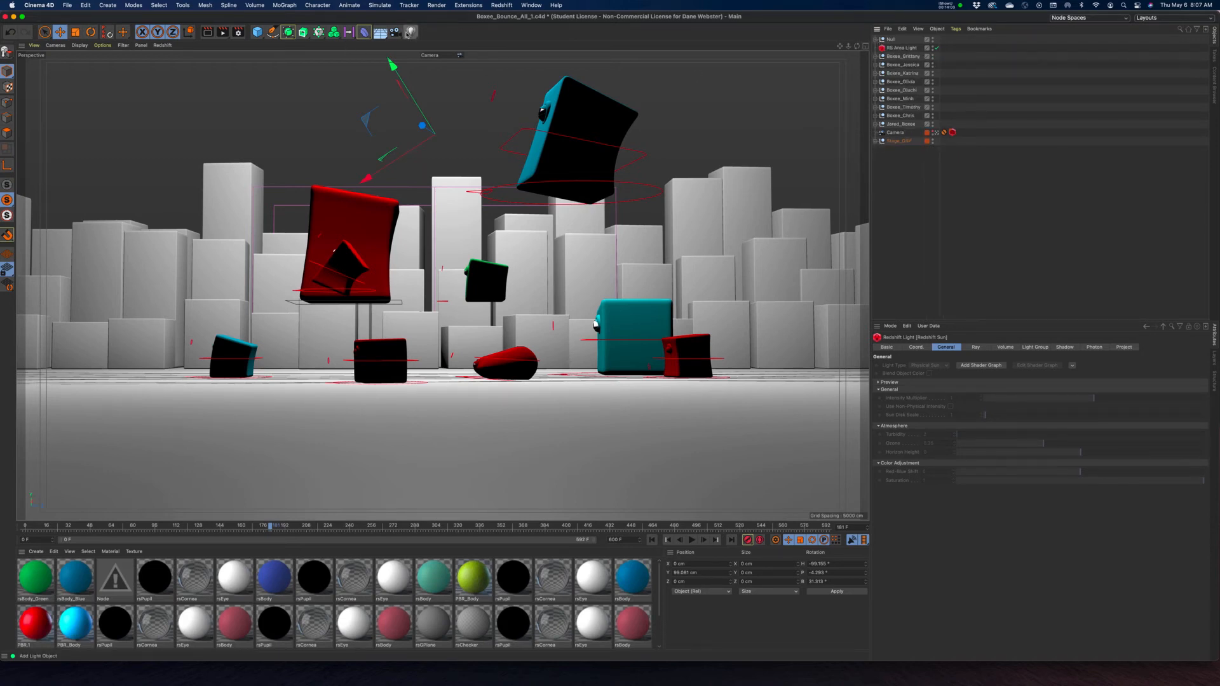
left_click(411, 32)
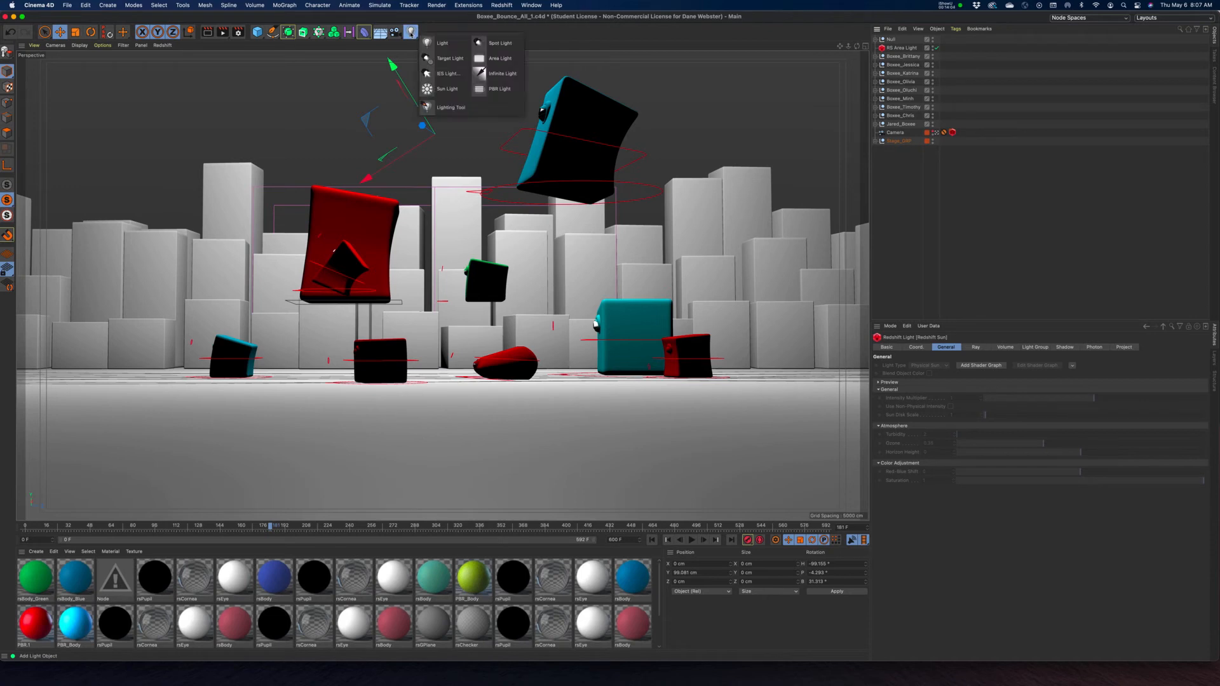
left_click(502, 74)
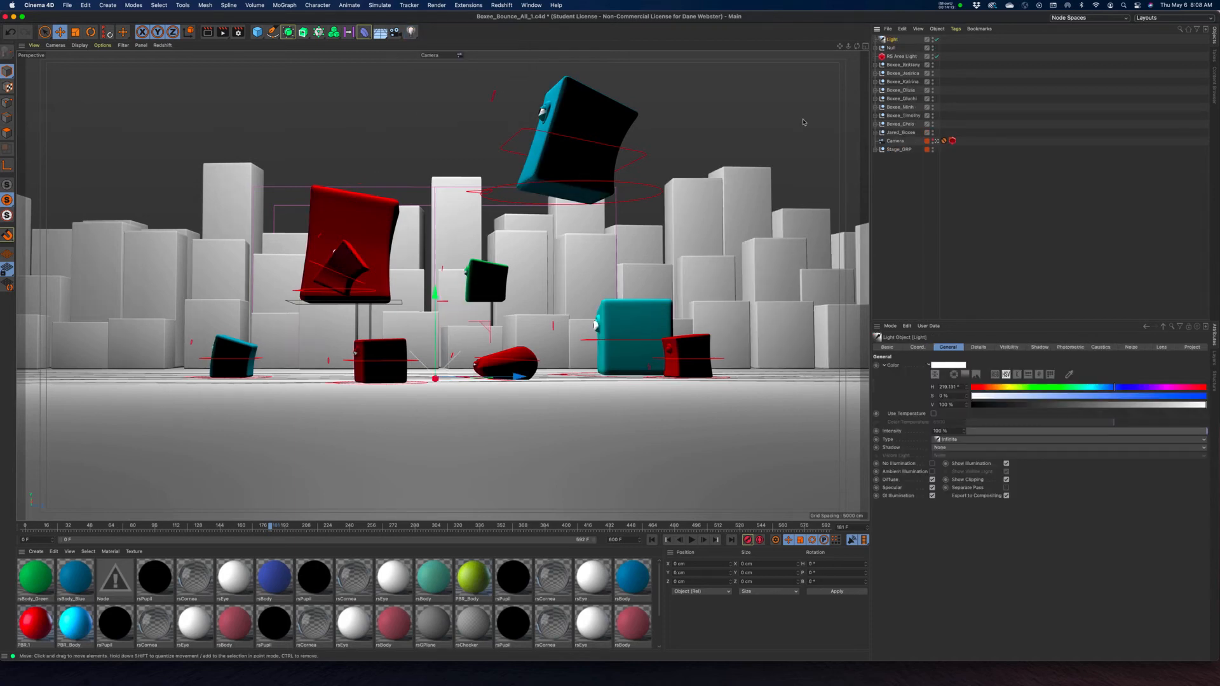
Step: Raise the new light to about 69 cm in Y and rotate it to about 135° heading and -32° pitch
left_click_drag(449, 310, 451, 130)
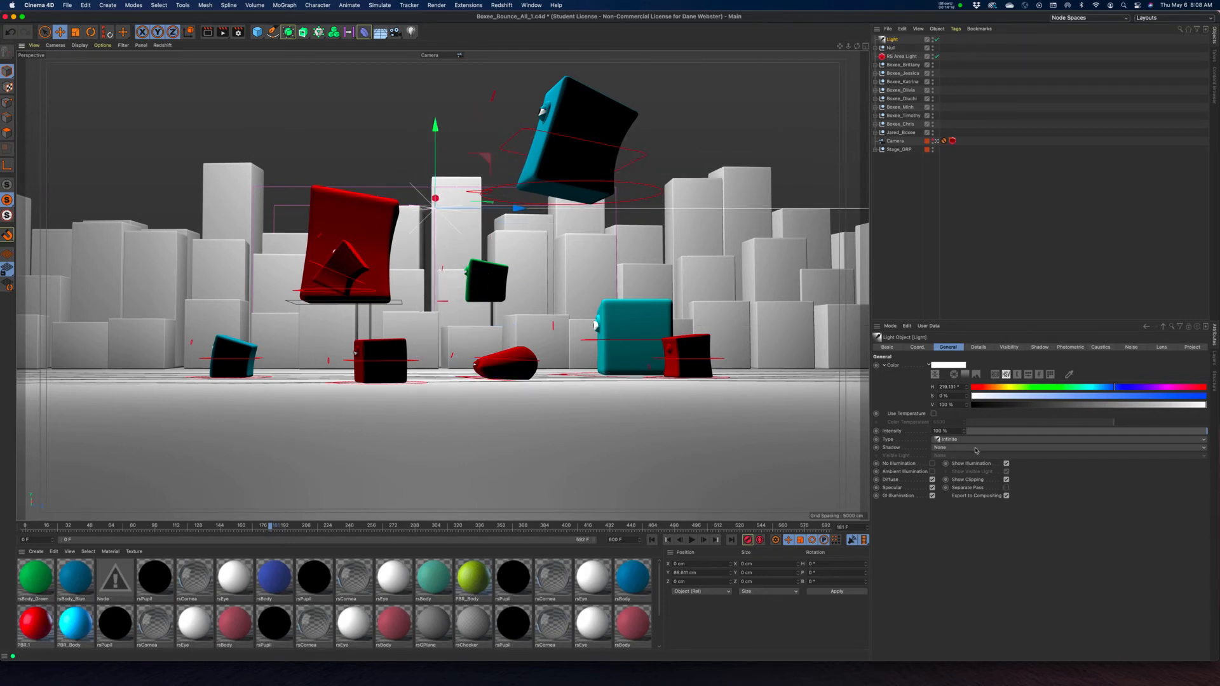
left_click(91, 32)
left_click_drag(417, 222, 469, 207)
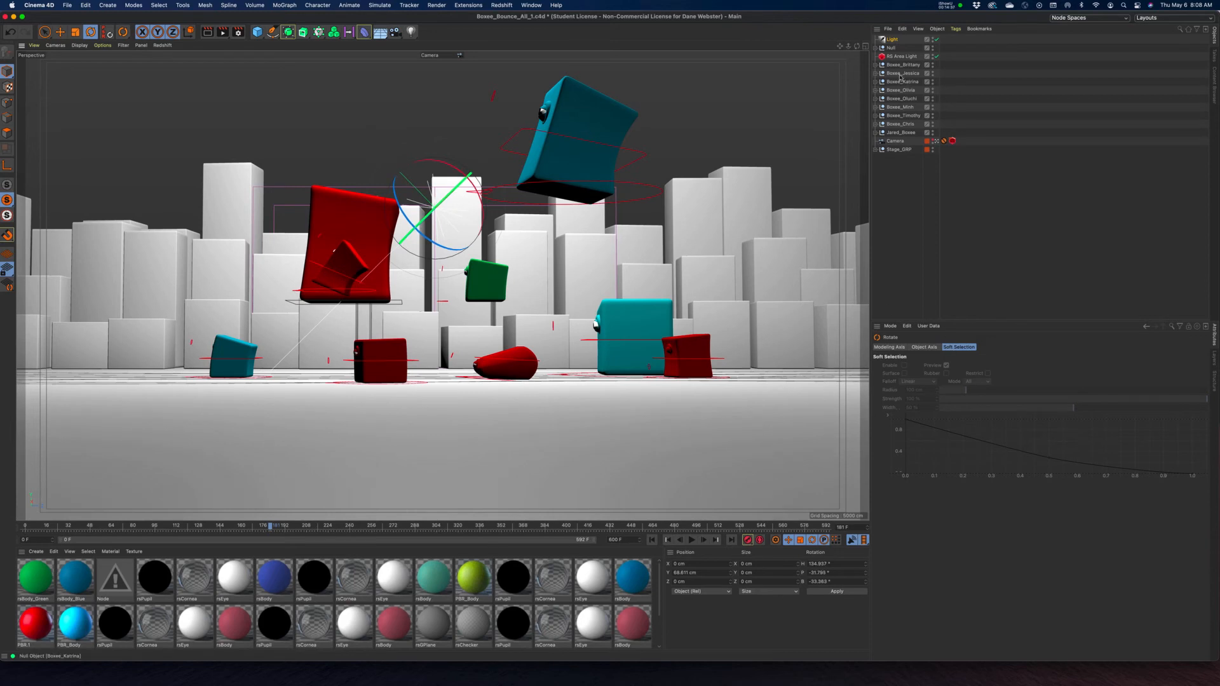
Step: Enable Use Temperature on the infinite light, with a Color Temperature of 7292 and an Intensity of 90 %
left_click(893, 40)
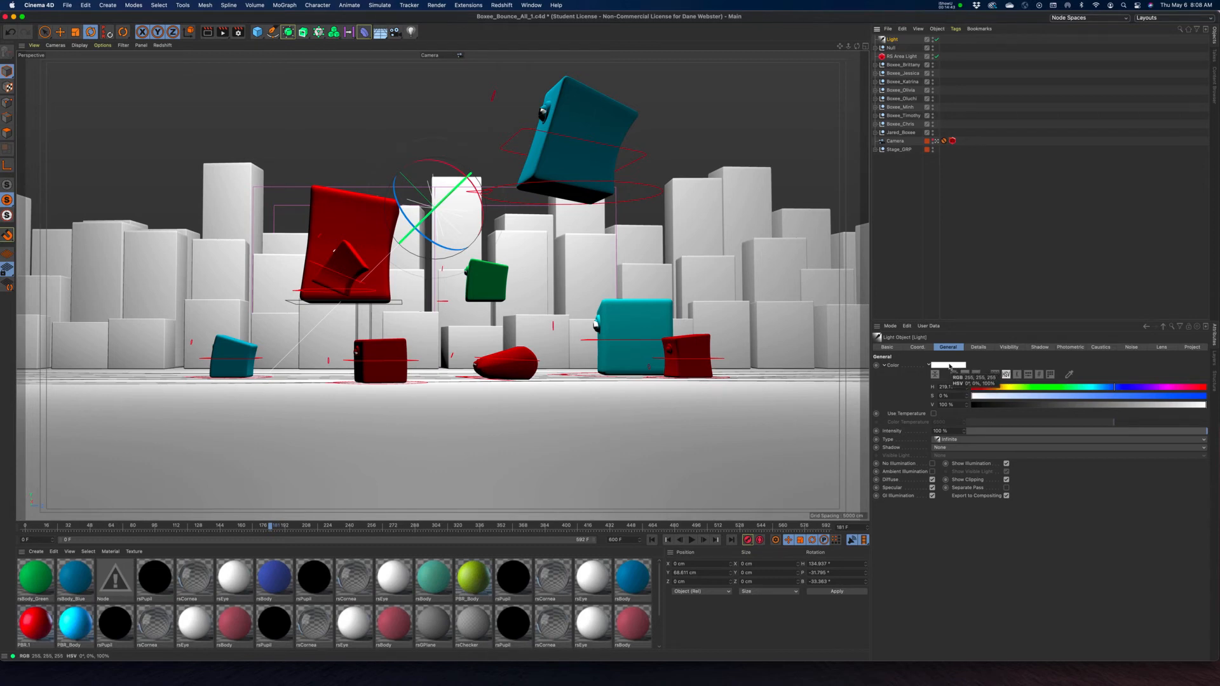
left_click(933, 415)
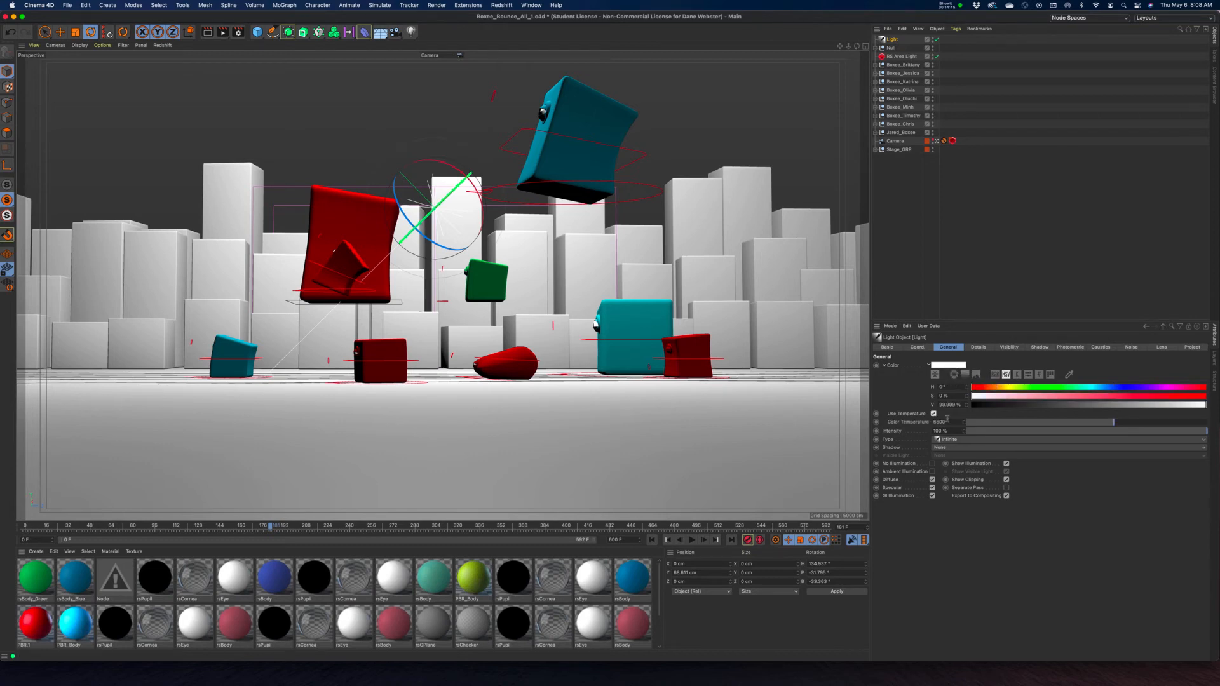
left_click_drag(1112, 425, 1185, 431)
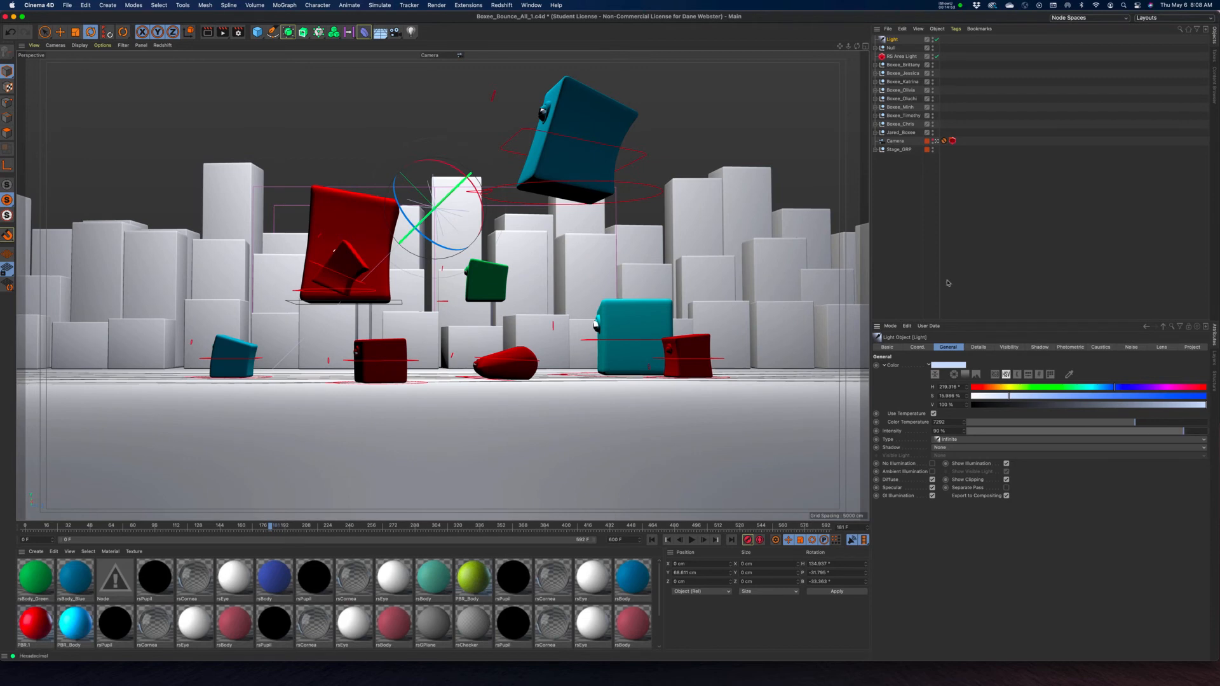
Step: Duplicate the infinite light twice, rotating the first copy to about 13° pitch and the second to about 4° pitch
left_click_drag(892, 40, 894, 48, "ctrl")
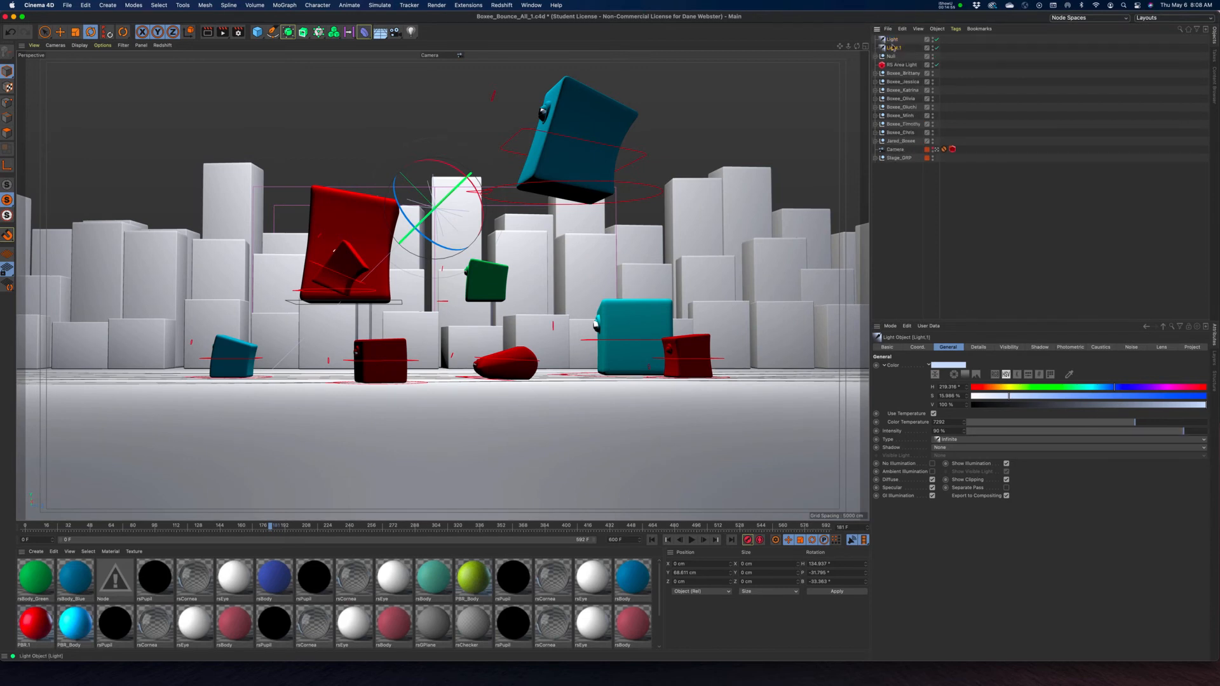
left_click_drag(422, 191, 386, 272)
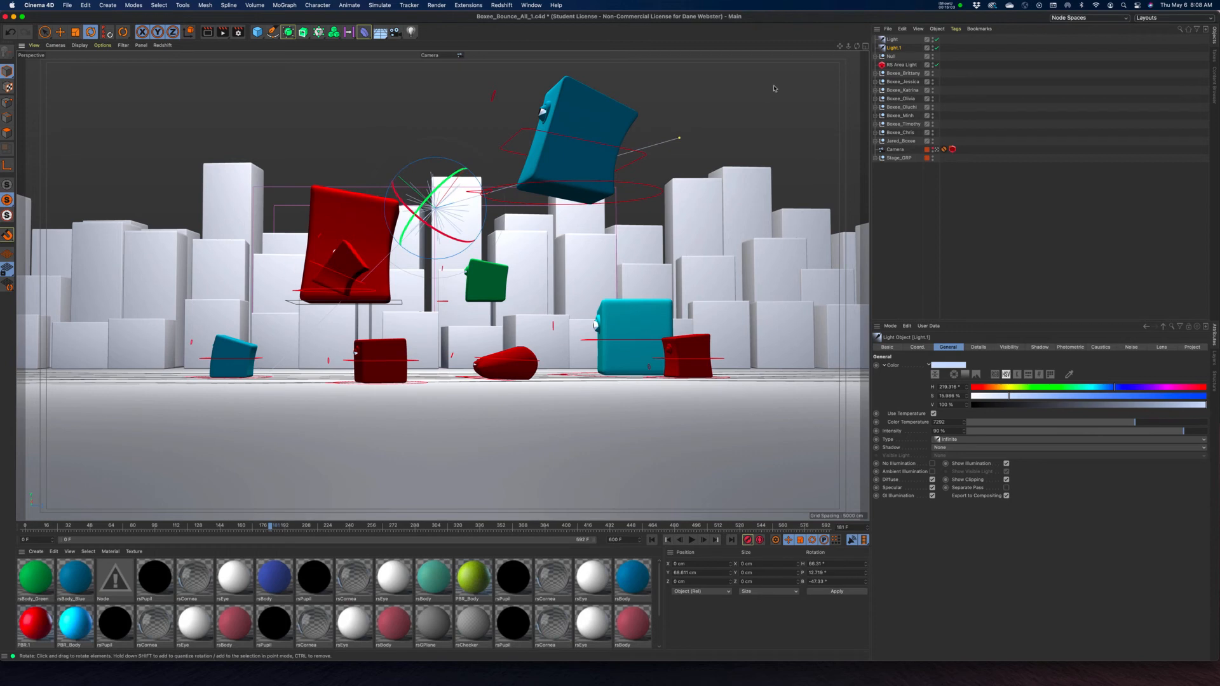
left_click_drag(893, 49, 898, 60, "ctrl")
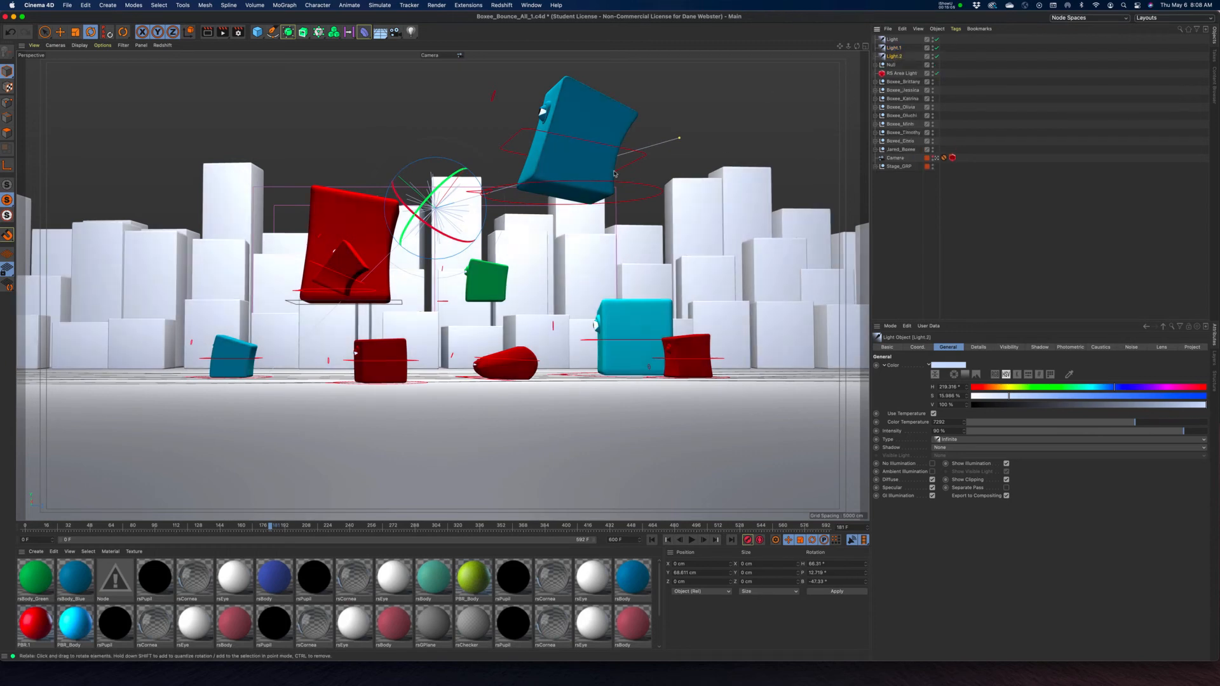
left_click_drag(469, 215, 410, 225)
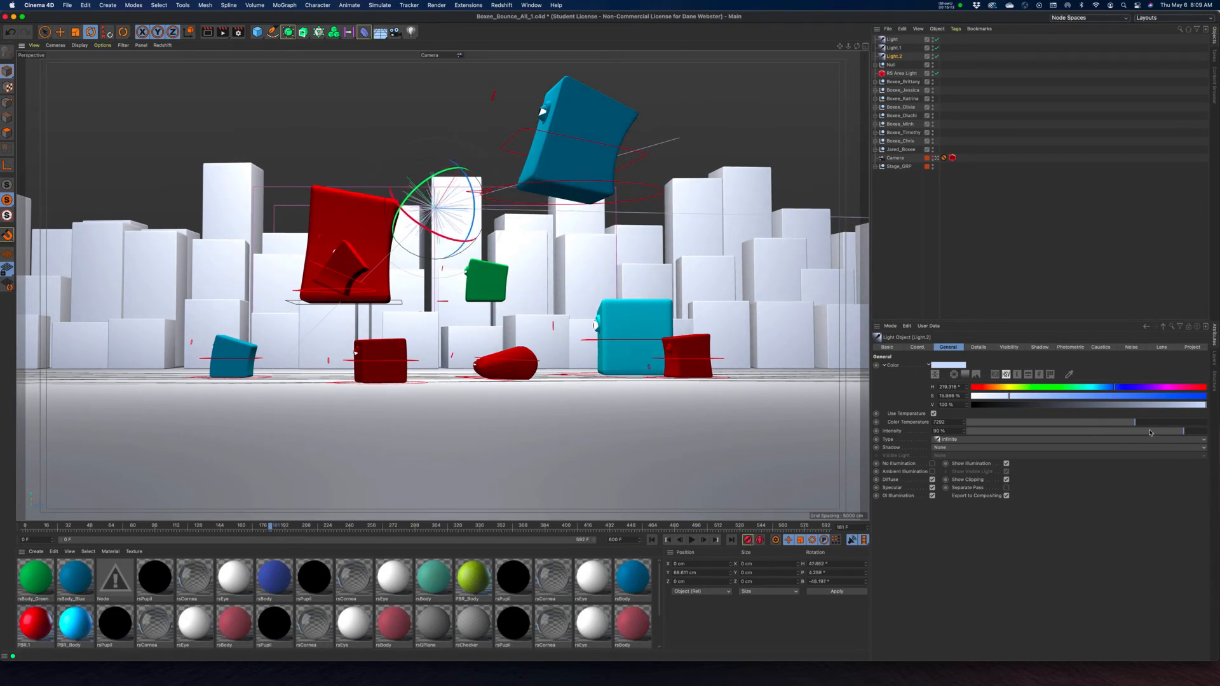
Step: Reduce the Intensity of Light.2, set Light.1's Intensity to 74 %, and select the original infinite light
left_click_drag(1151, 433, 1085, 436)
left_click(894, 48)
mouse_move(1137, 434)
left_mouse_down()
mouse_move(1118, 433)
mouse_move(1146, 432)
left_mouse_up()
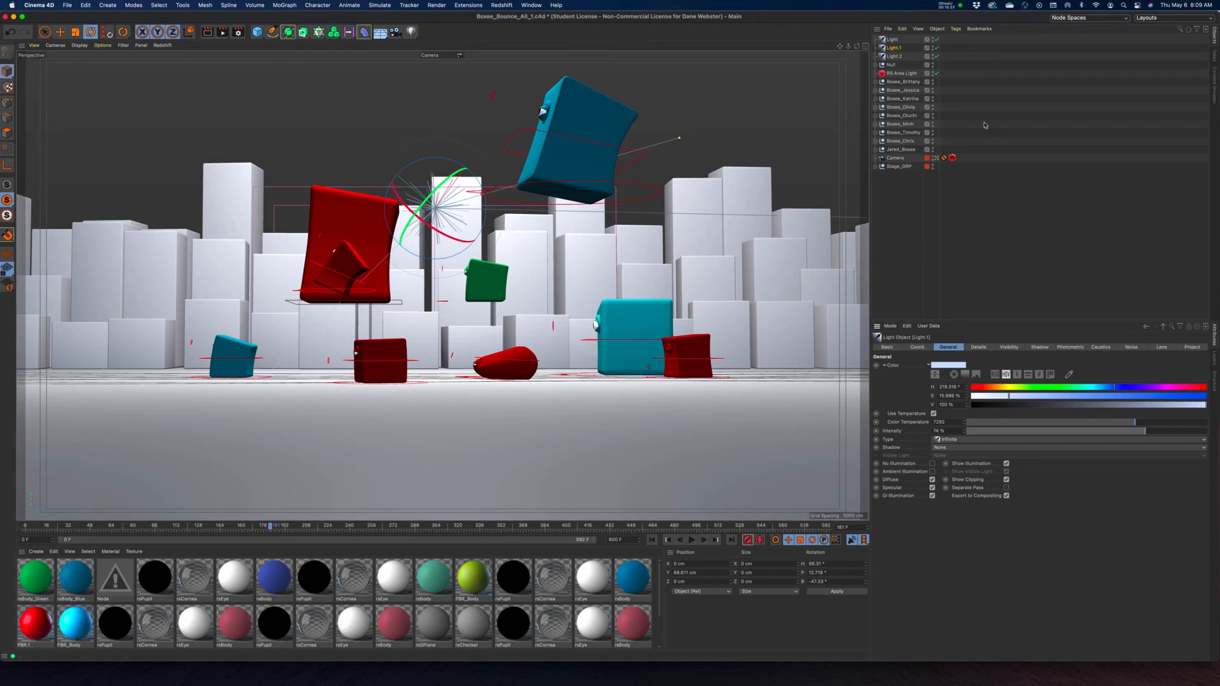
left_click(892, 40)
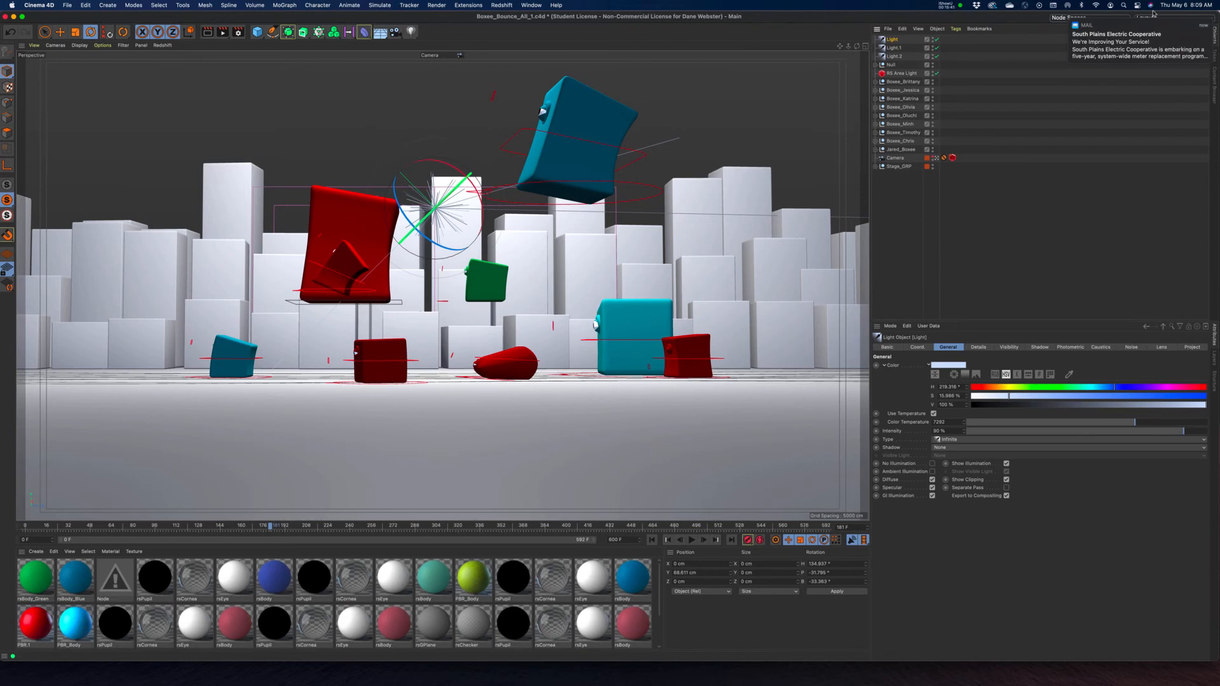
Step: Turn on Do Not Disturb to silence the system notifications
left_click(1137, 6)
left_click(1168, 33)
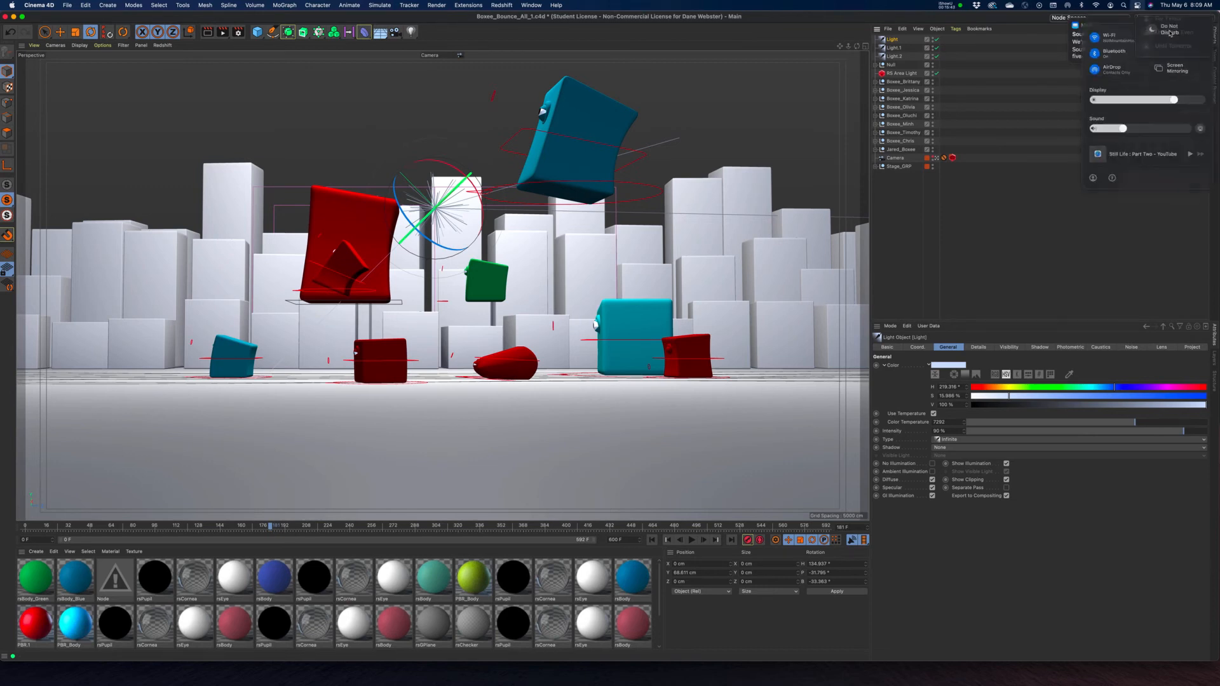
left_click(982, 21)
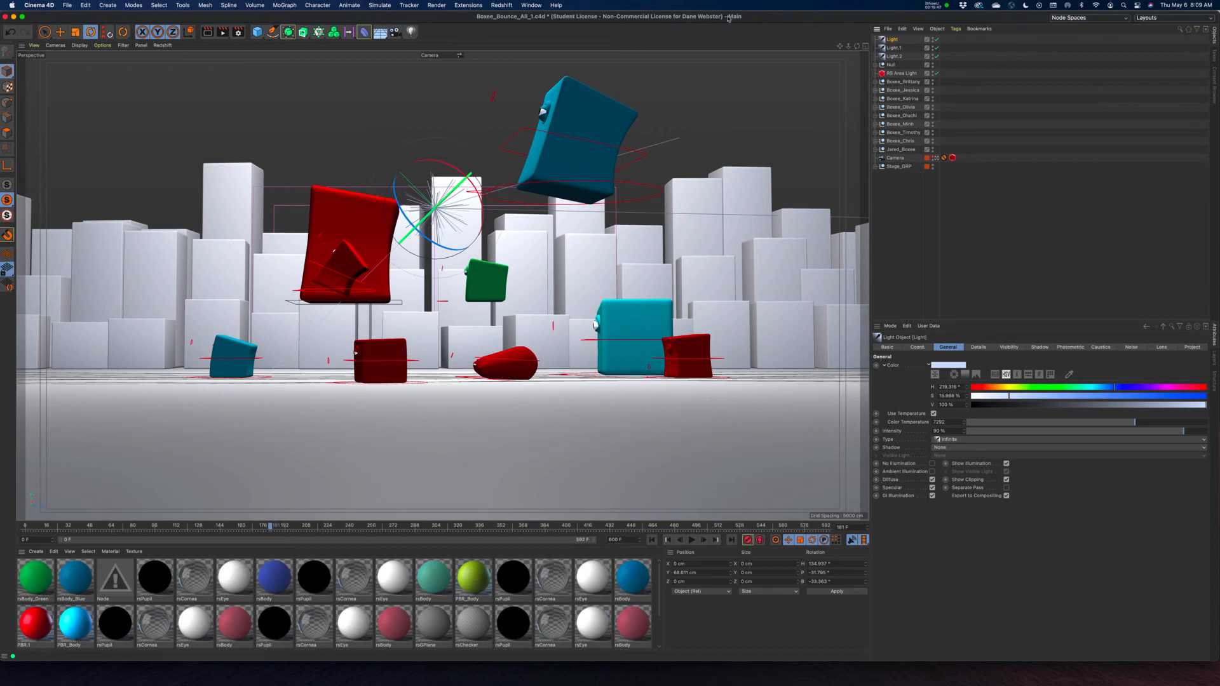
Step: Try raising the original infinite light about 28 cm along the world Y axis, and undo the move
key("e")
scroll(376, 149, "right", 1)
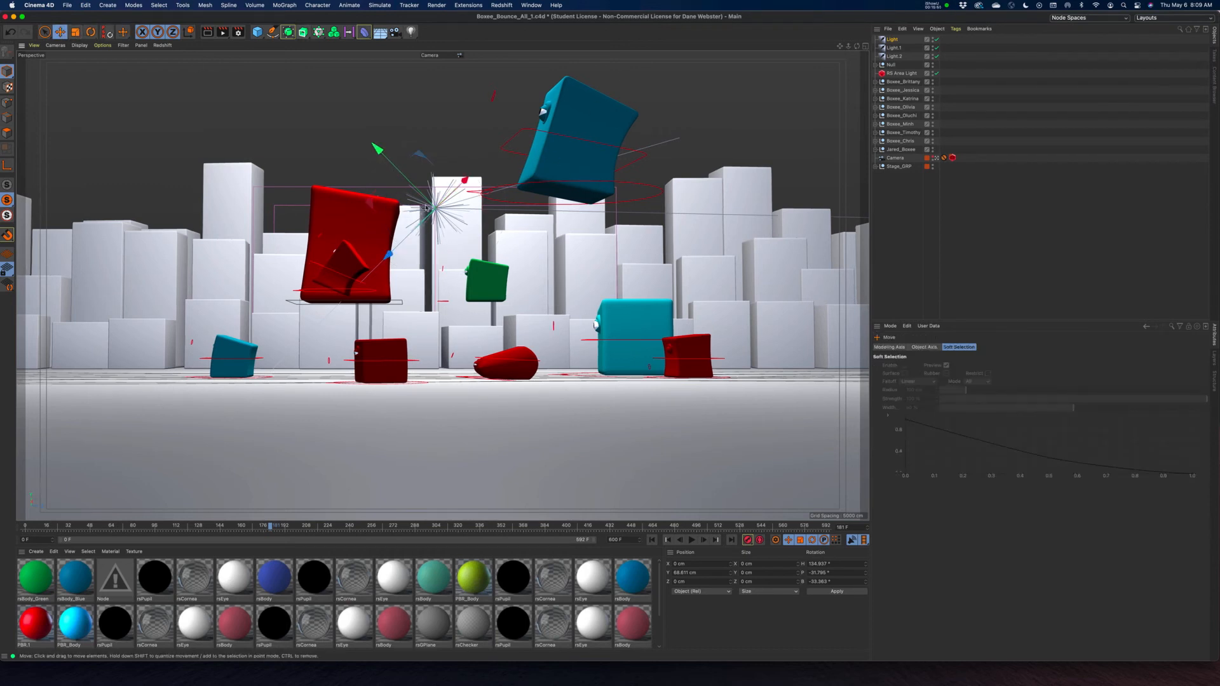
left_click(193, 37)
left_click_drag(430, 127, 429, 55)
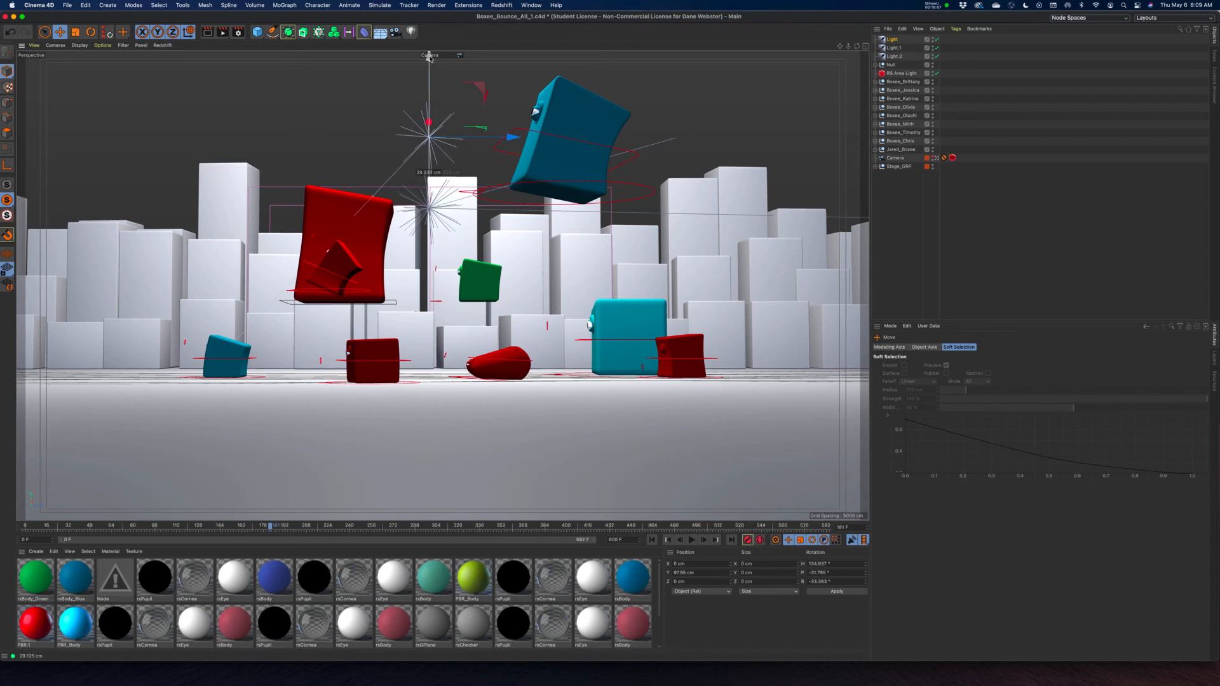
key("super+z")
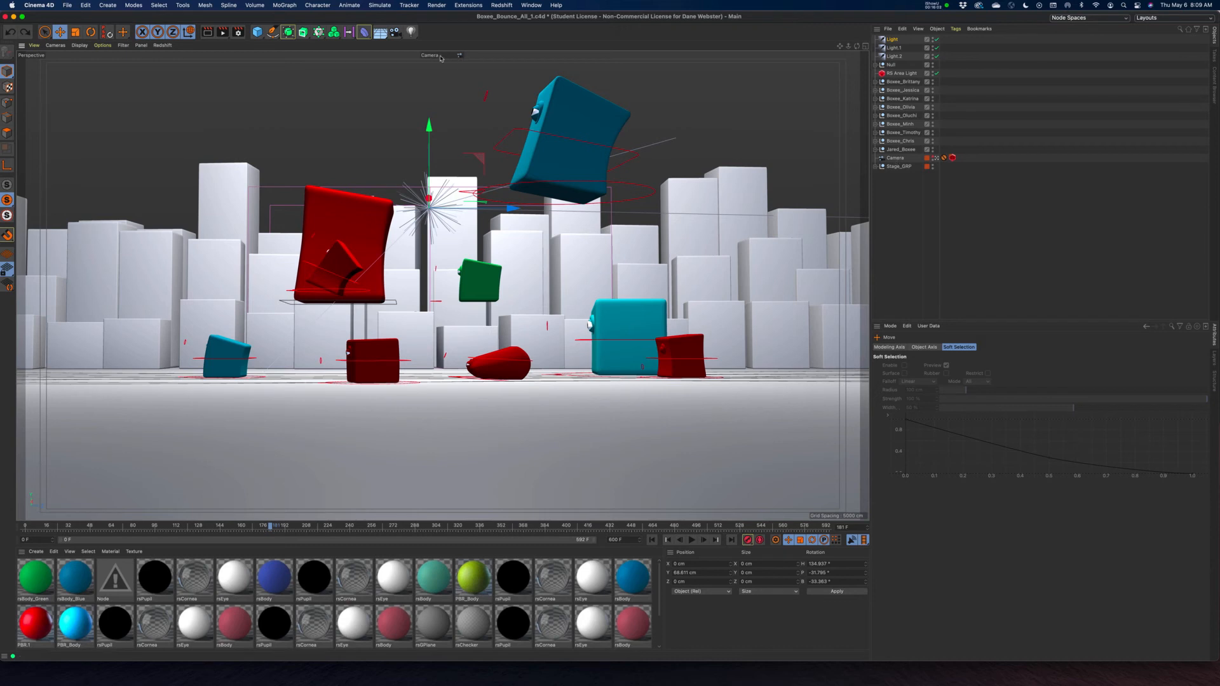
Step: Set the camera's physical F-Stop to f/1.0
left_click(896, 162)
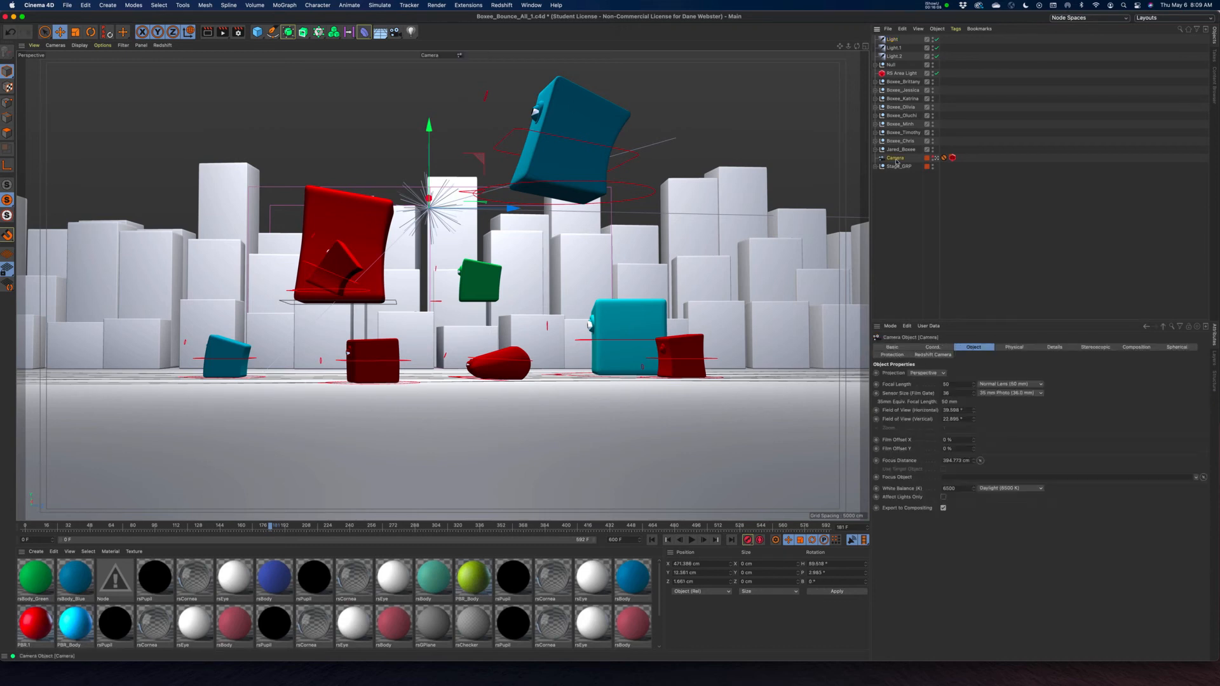
left_click(1014, 347)
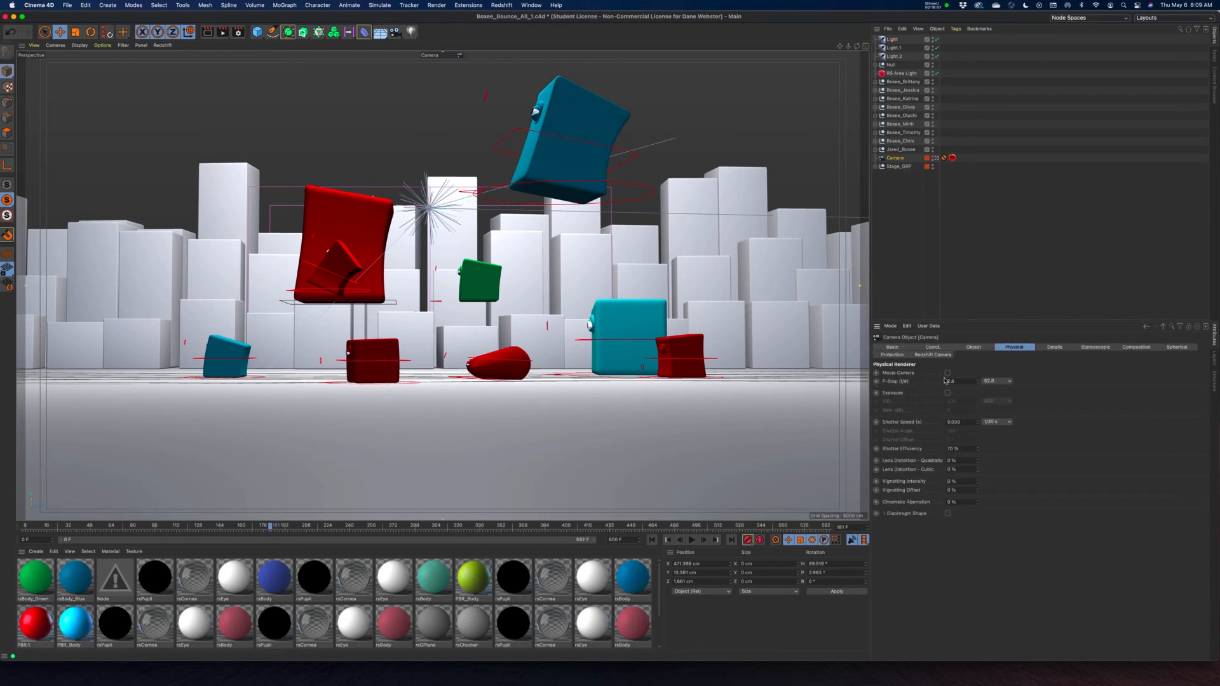
left_click(1000, 381)
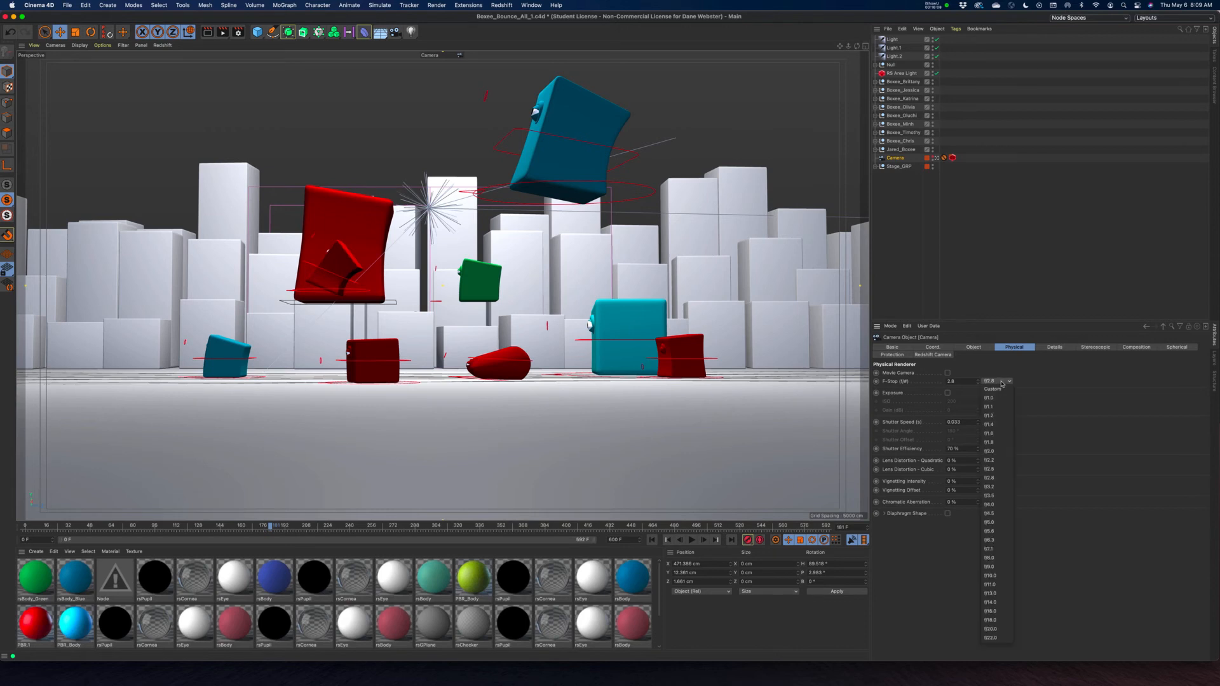
left_click(997, 398)
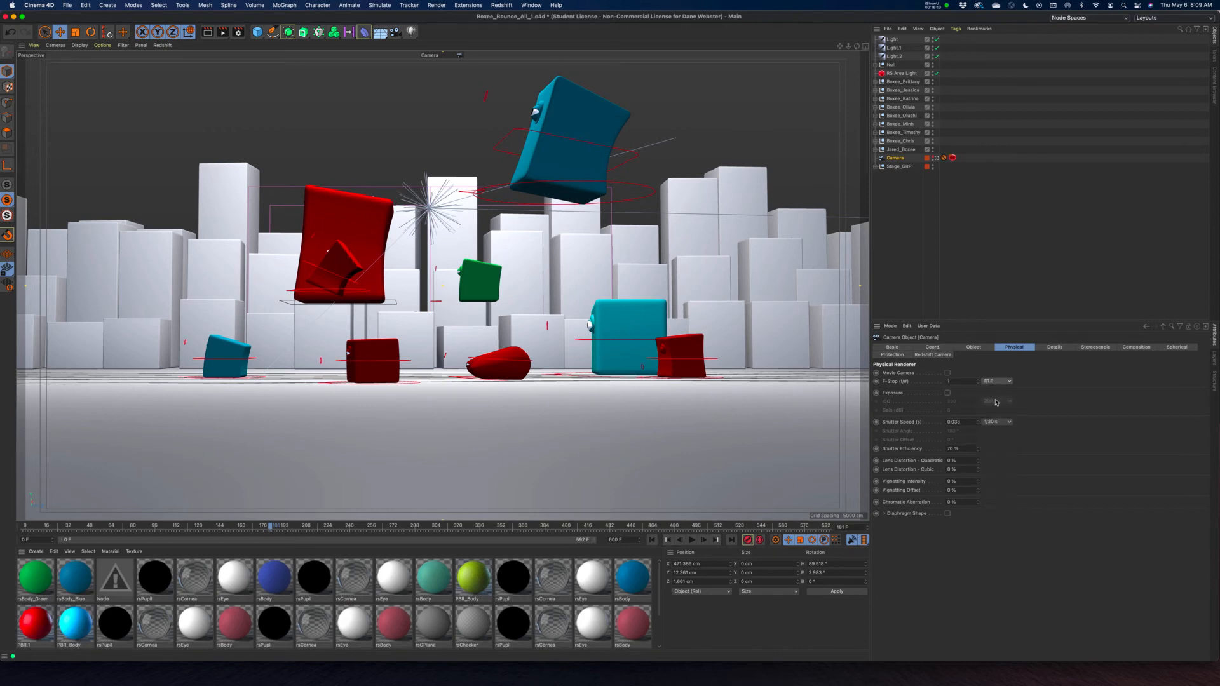
Step: Delete the Redshift camera tag and pick the small red box in front of the large one as the camera's focus distance
left_click(952, 158)
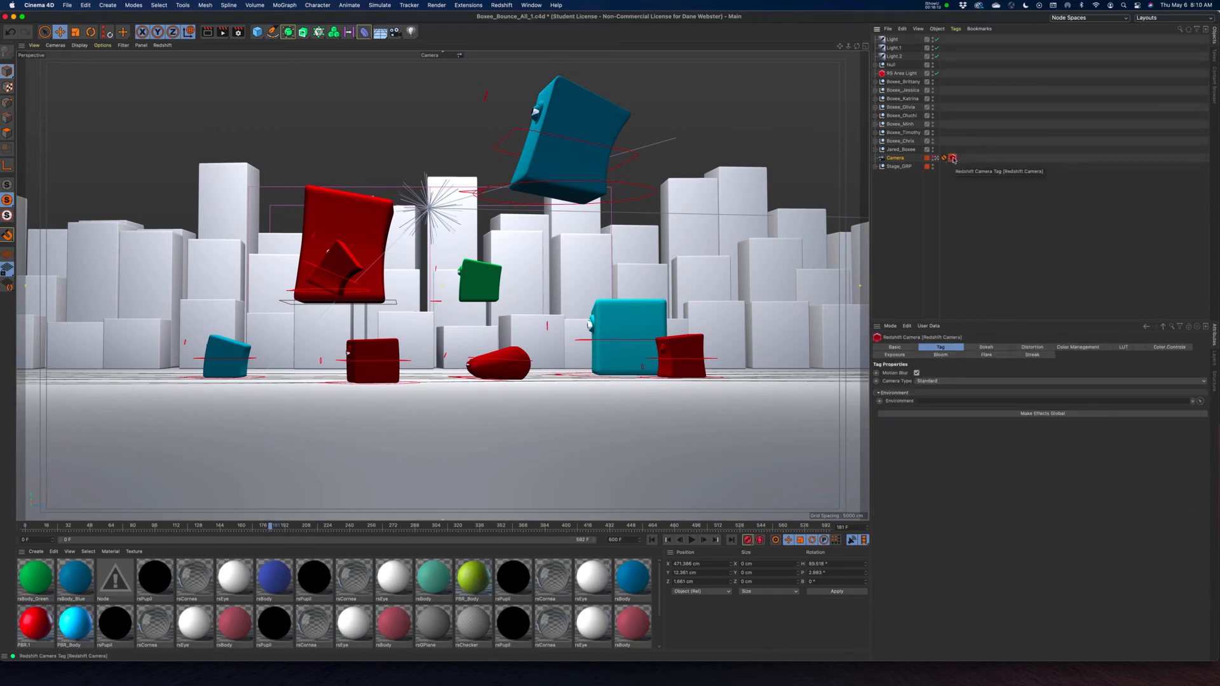
key("Delete")
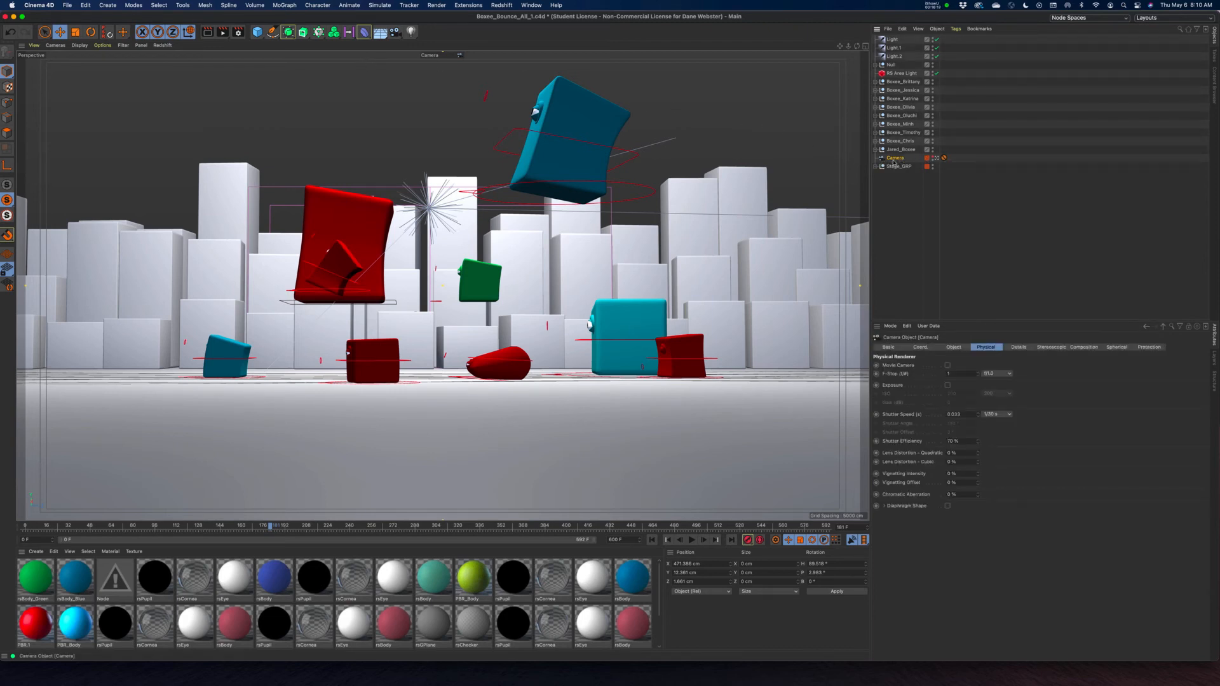
left_click(954, 348)
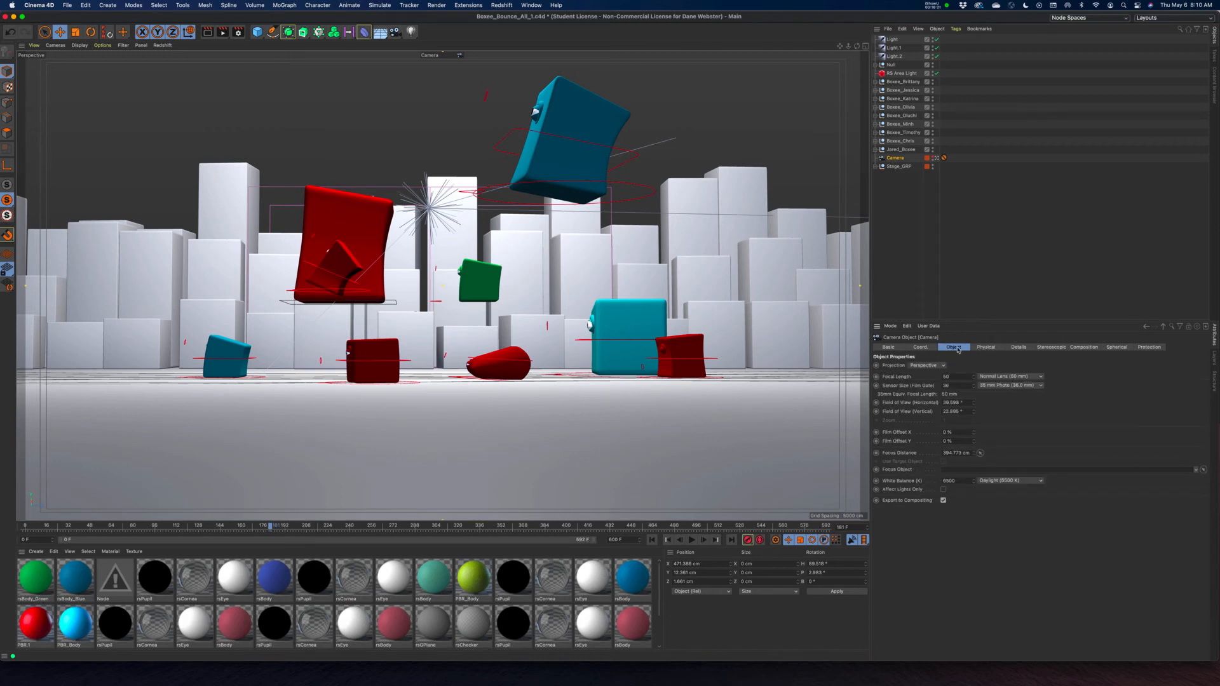
left_click_drag(980, 454, 369, 262)
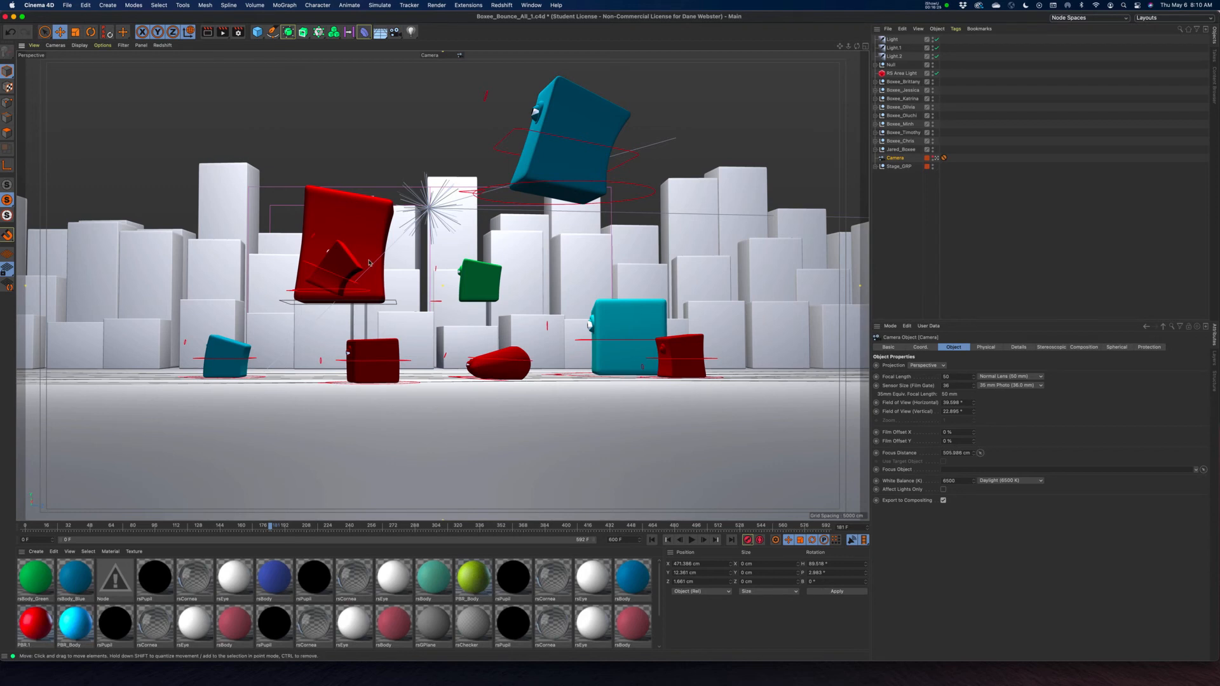
Step: Render the current frame to the Picture Viewer to check the depth of field, and close the viewer
left_click(986, 347)
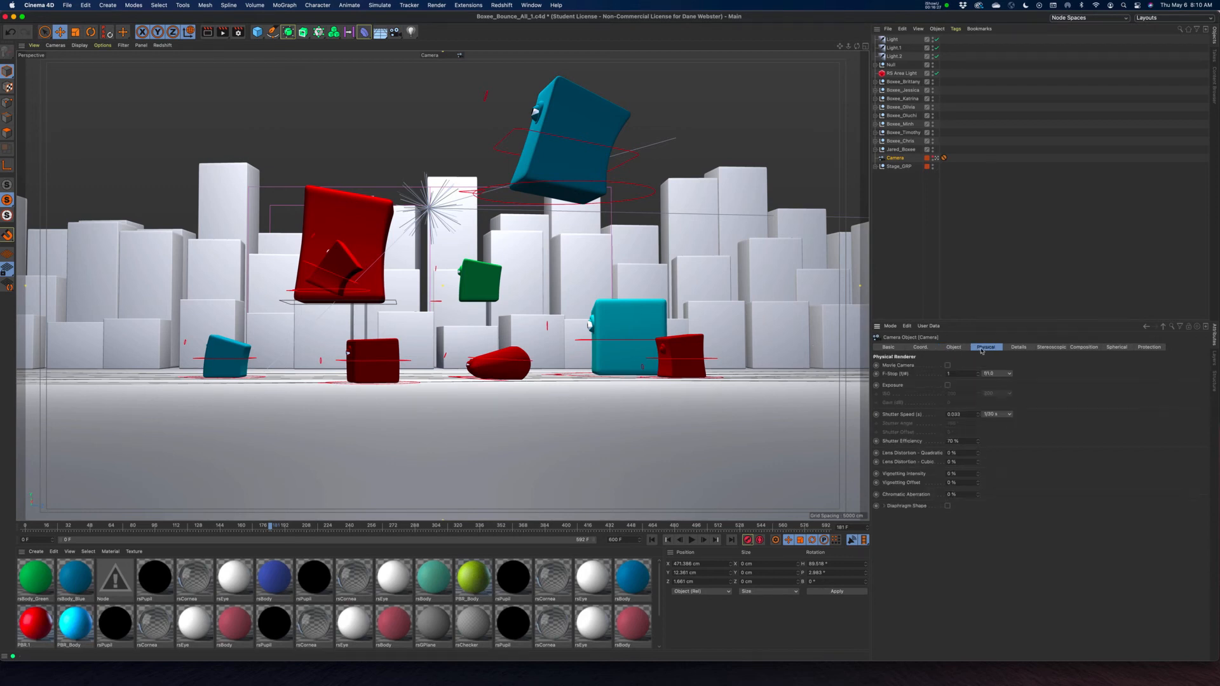
left_click(222, 33)
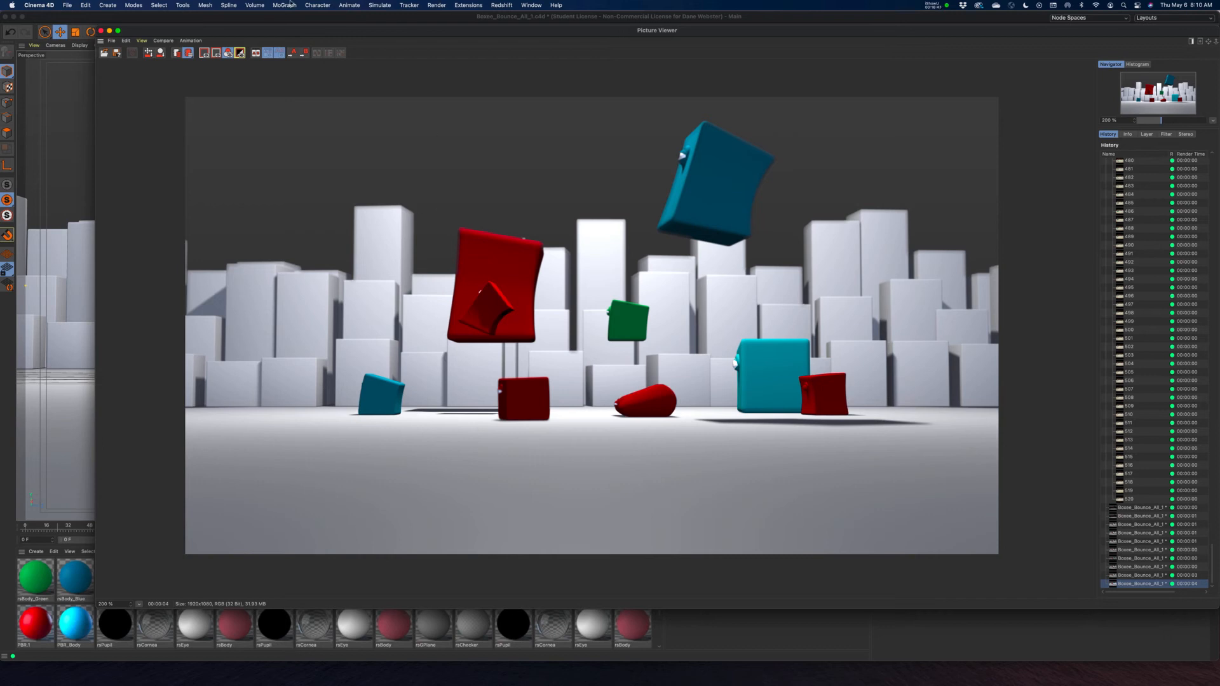
left_click(101, 31)
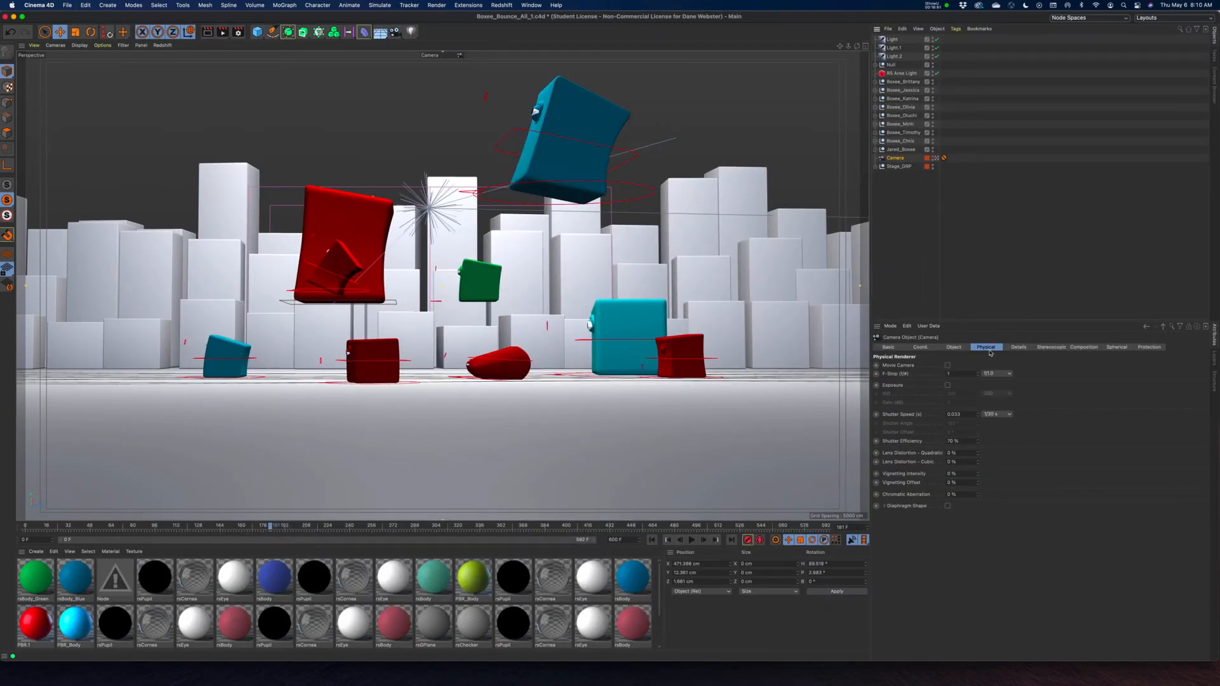
Step: Enable Depth of Field in the viewport and set the camera's F-Stop to f/2.0
left_click(997, 374)
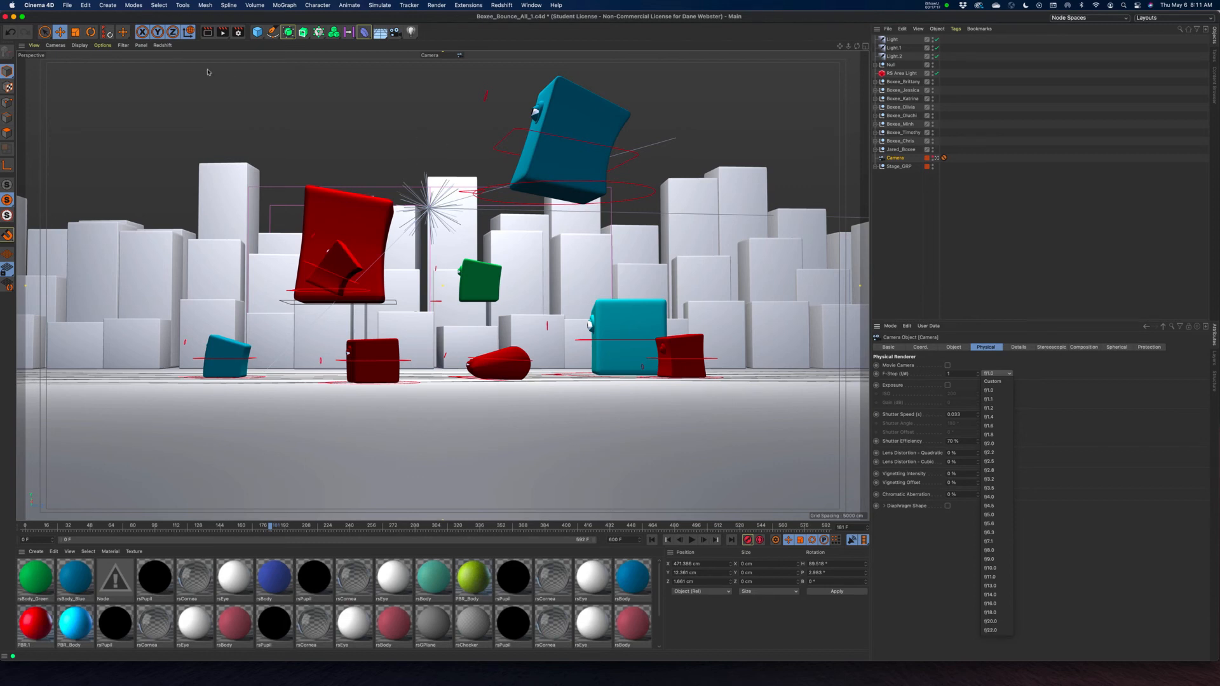
left_click(125, 46)
left_click(124, 46)
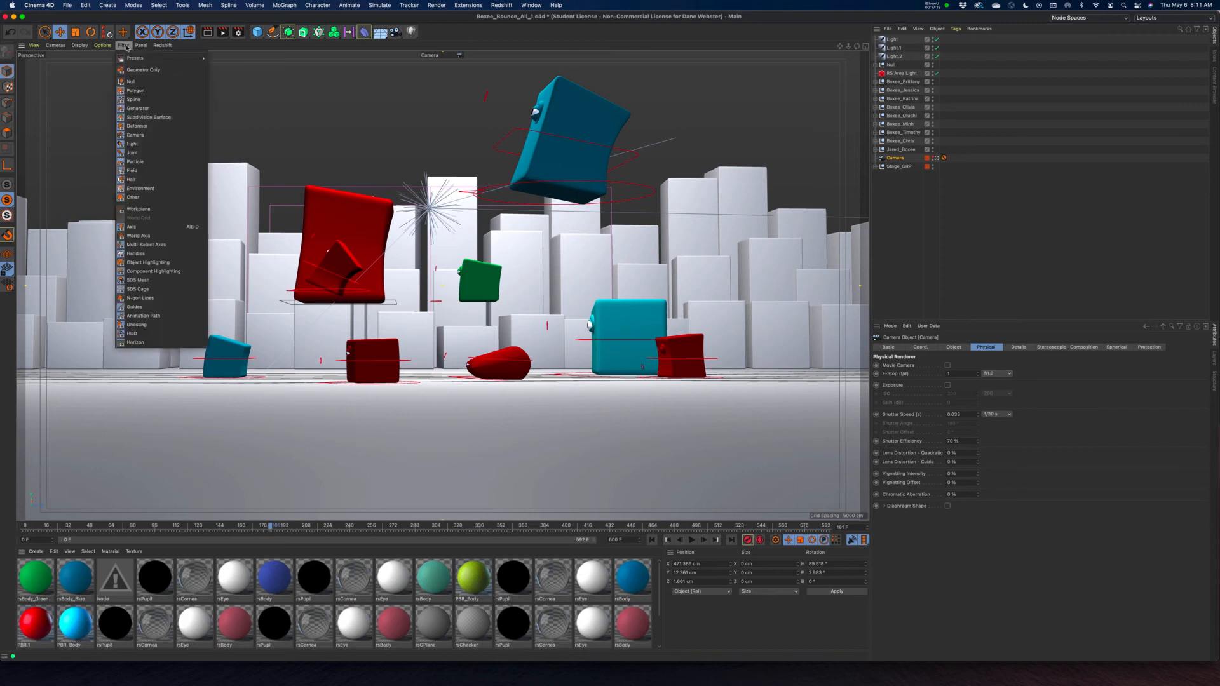
mouse_move(102, 45)
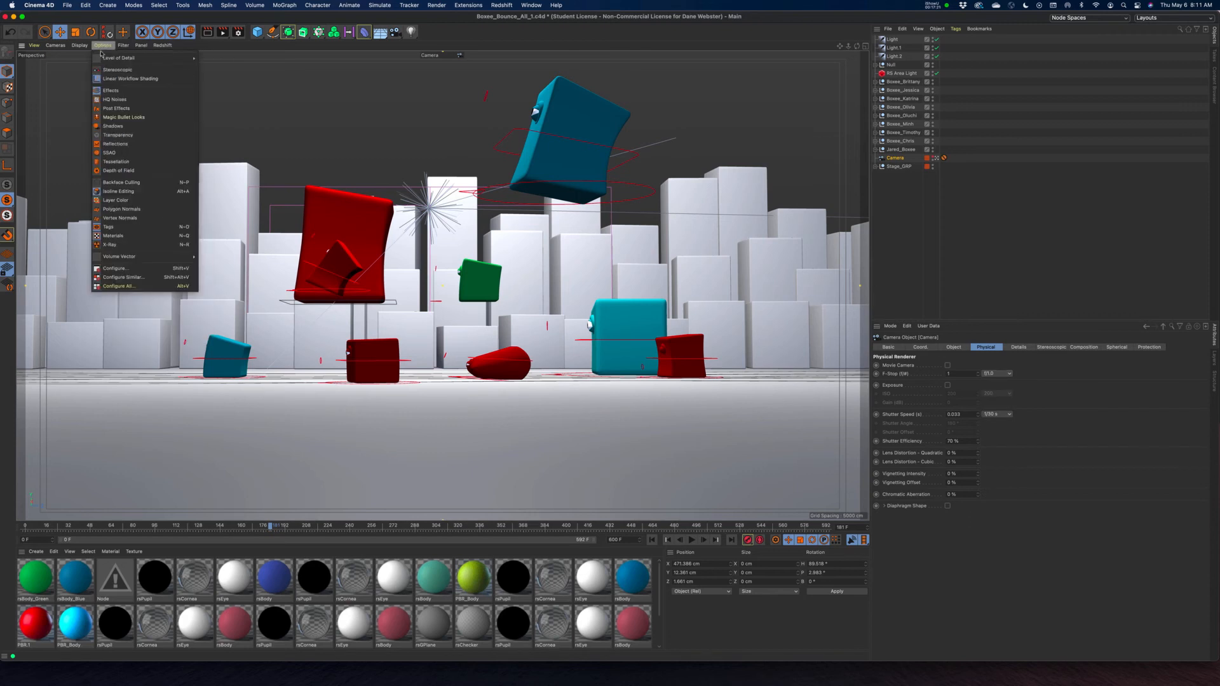
left_click(116, 171)
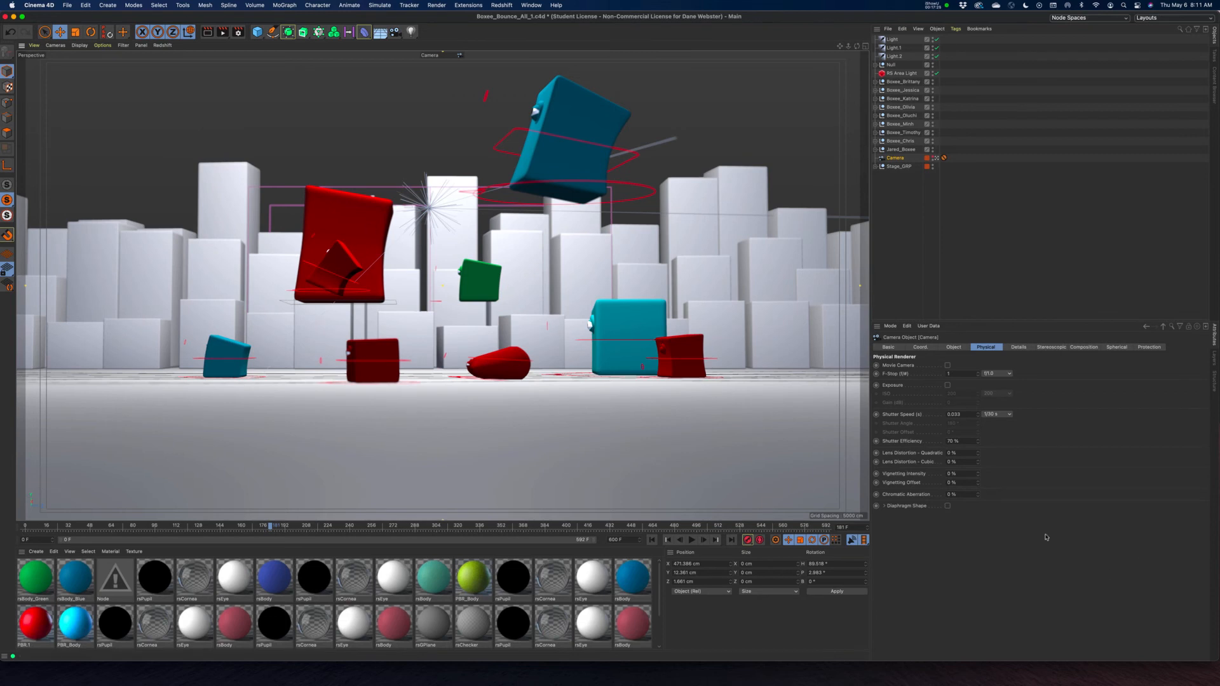
left_click(997, 373)
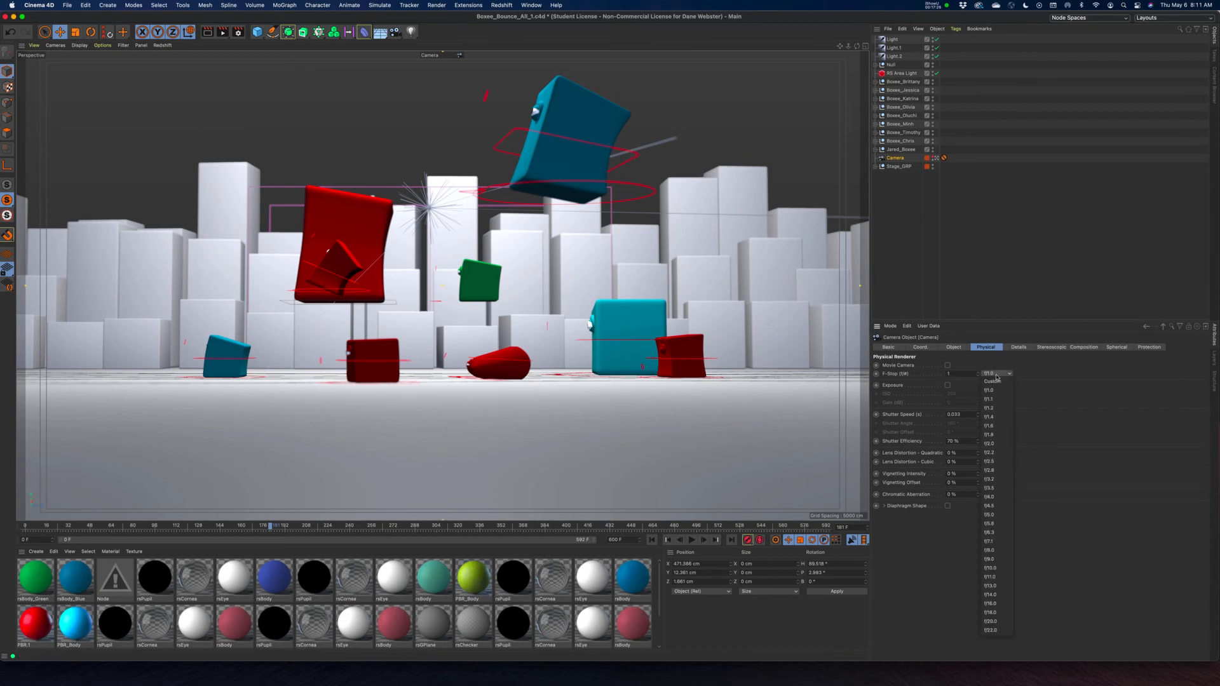
left_click(997, 444)
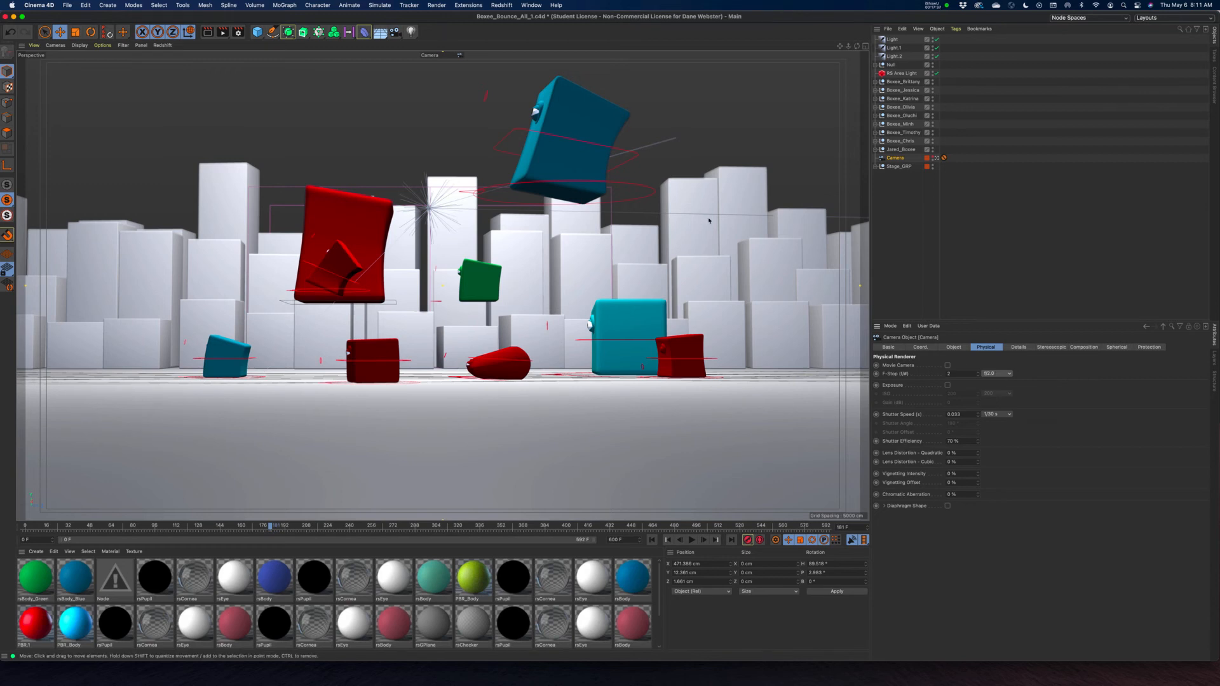
Step: Set the Viewport Renderer's Supersampling to 16x16 and Anti-Aliasing to 8 in the render settings
left_click(236, 32)
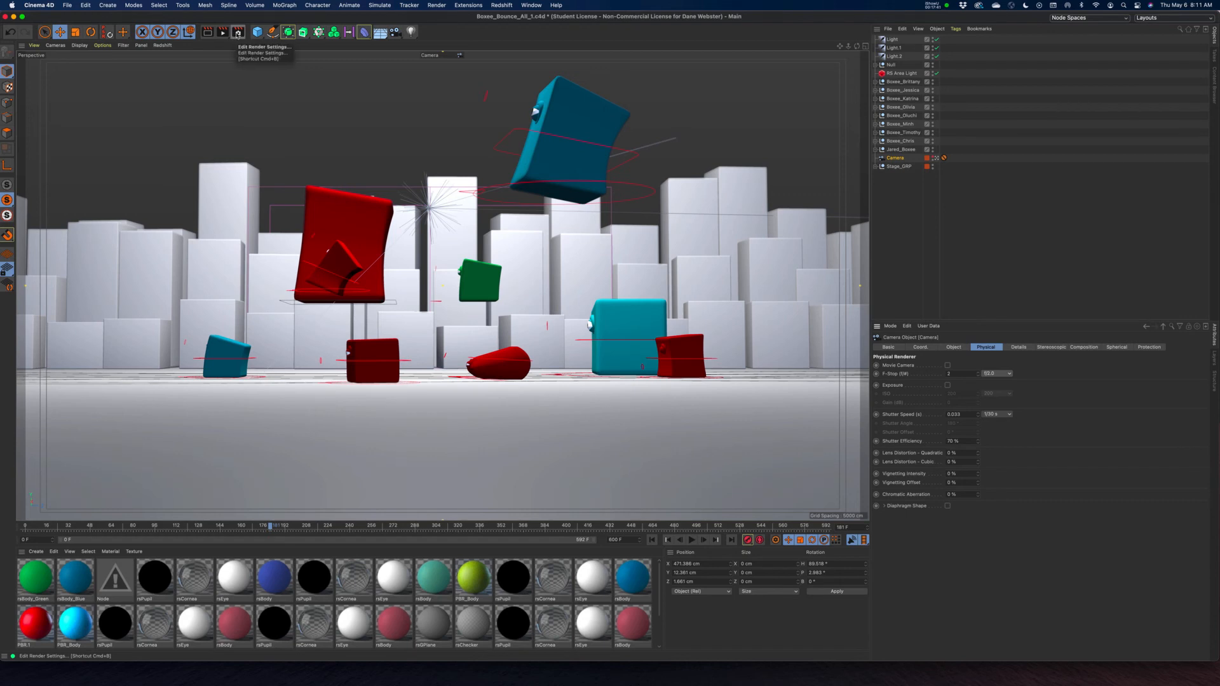
left_click(448, 190)
left_click(437, 247)
left_click(442, 179)
left_click(442, 213)
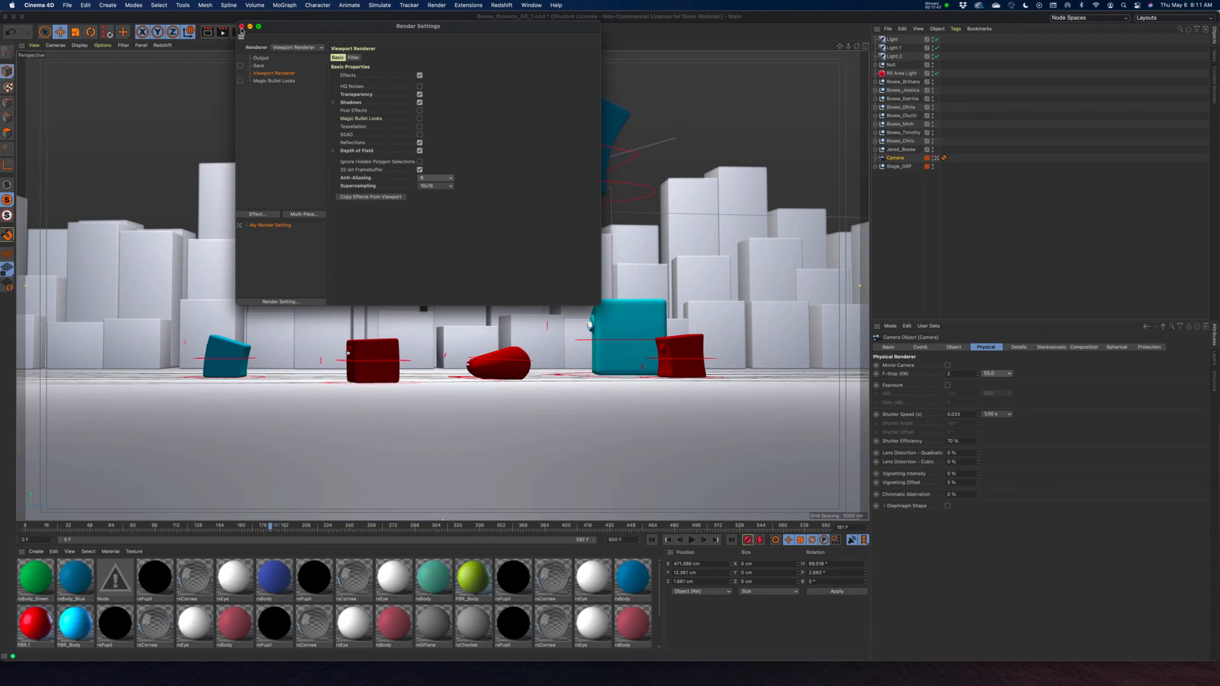
Step: Set the Viewport Renderer's Shadowmap Size to 4096 and close the render settings
left_click(332, 103)
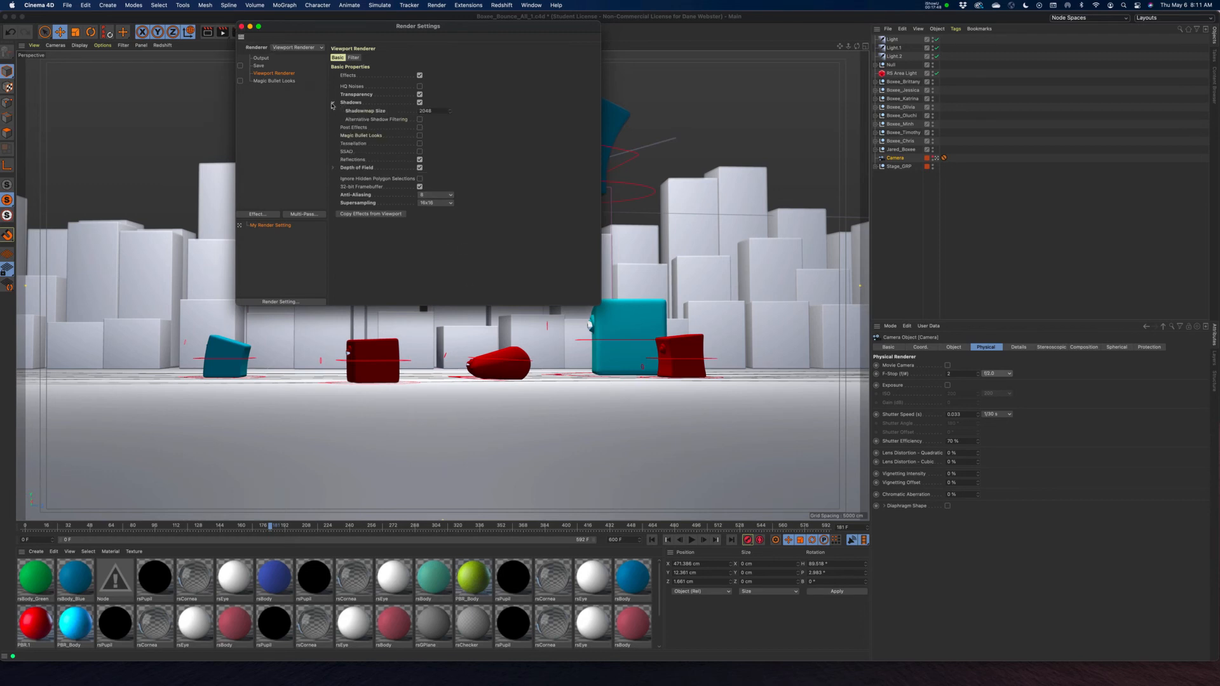
left_click_drag(409, 109, 378, 110)
type("4096")
left_click_drag(394, 26, 829, 165)
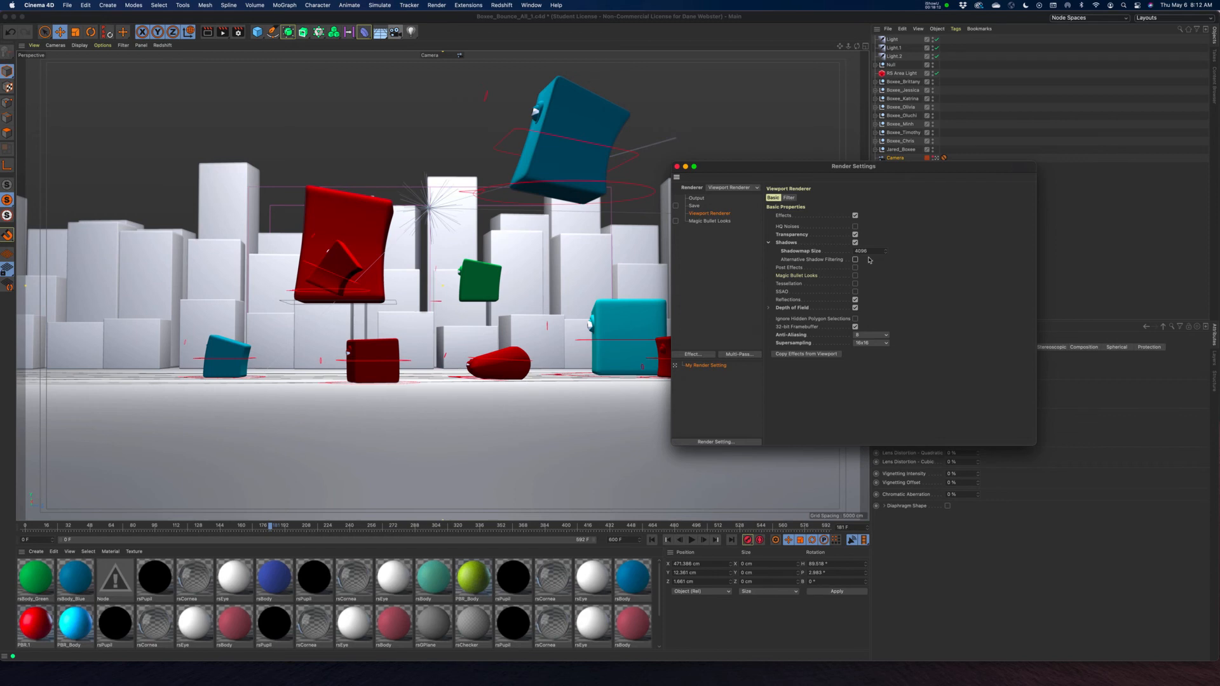
left_click_drag(722, 167, 853, 245)
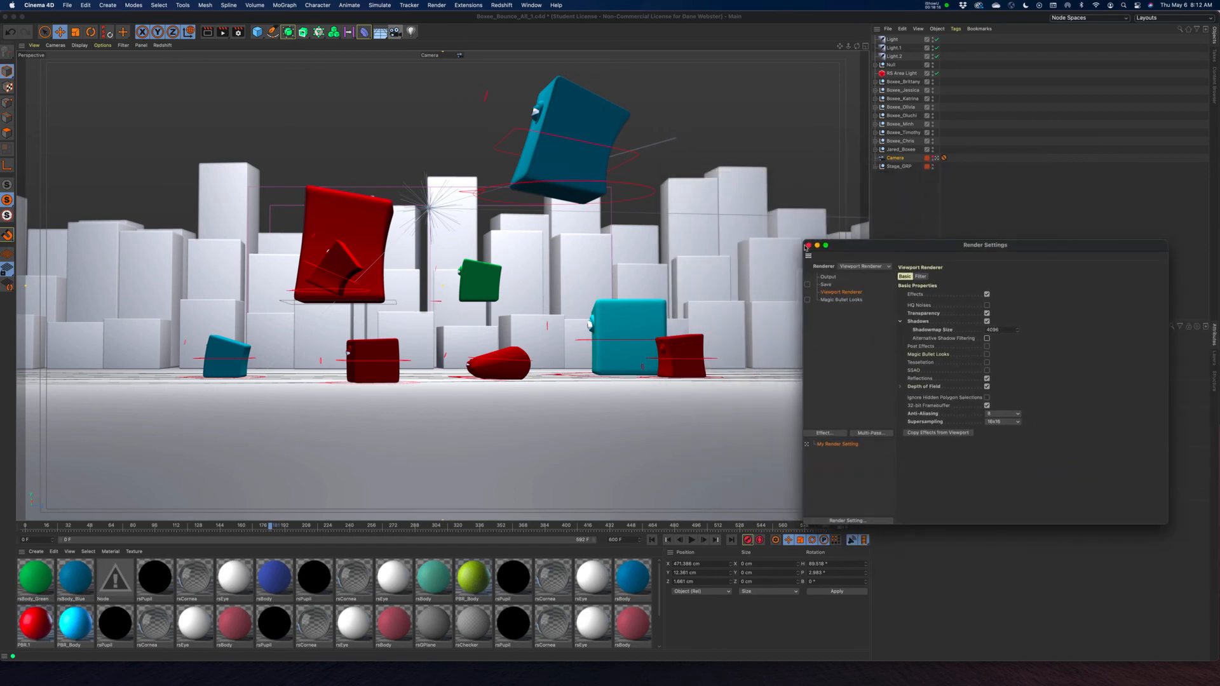
left_click(808, 245)
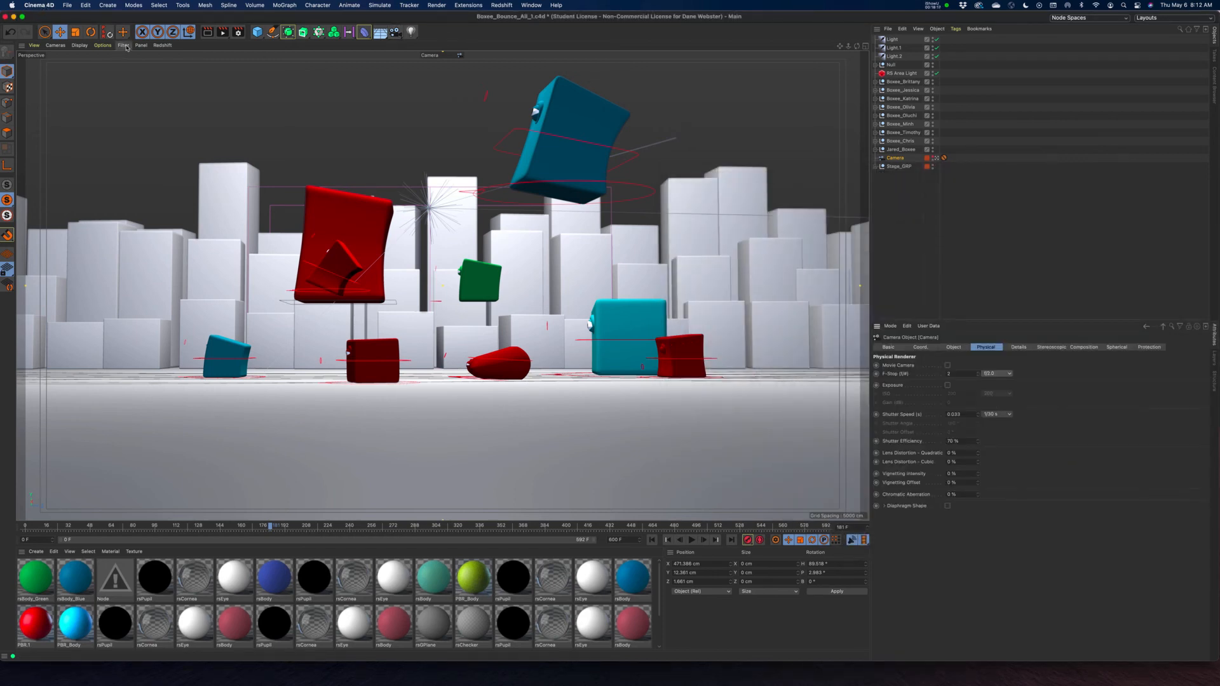
Step: Enable the display of Shadows in the perspective viewport
left_click(123, 45)
mouse_move(100, 47)
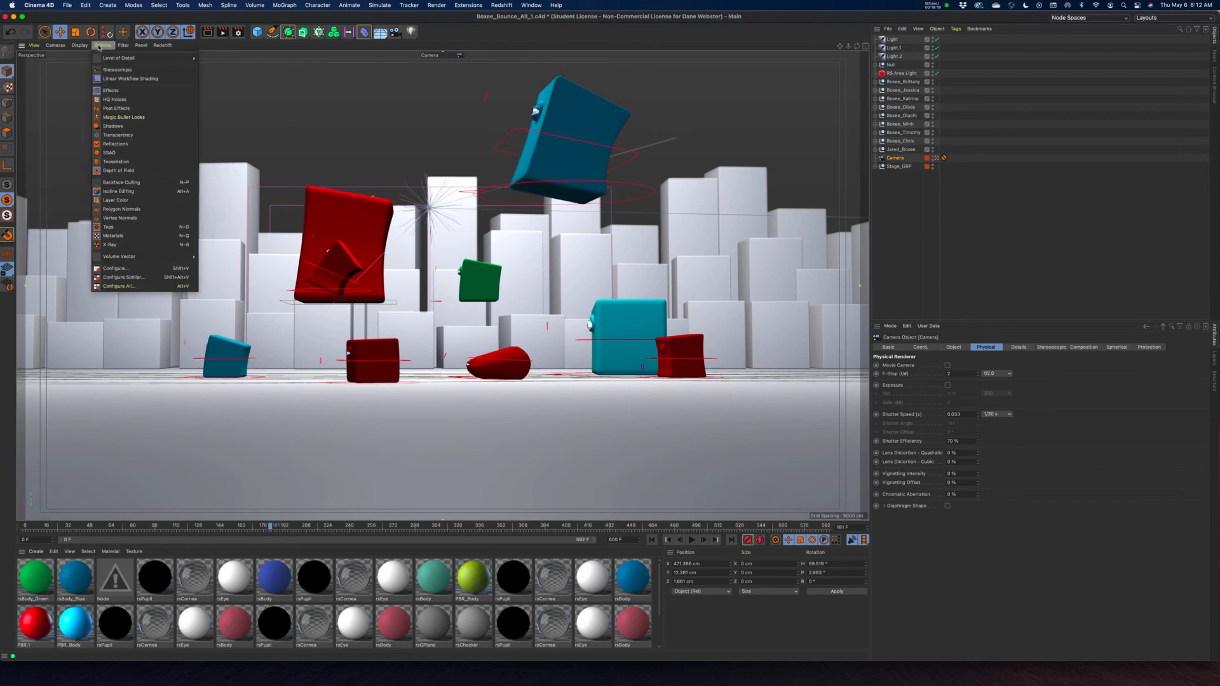
left_click(113, 128)
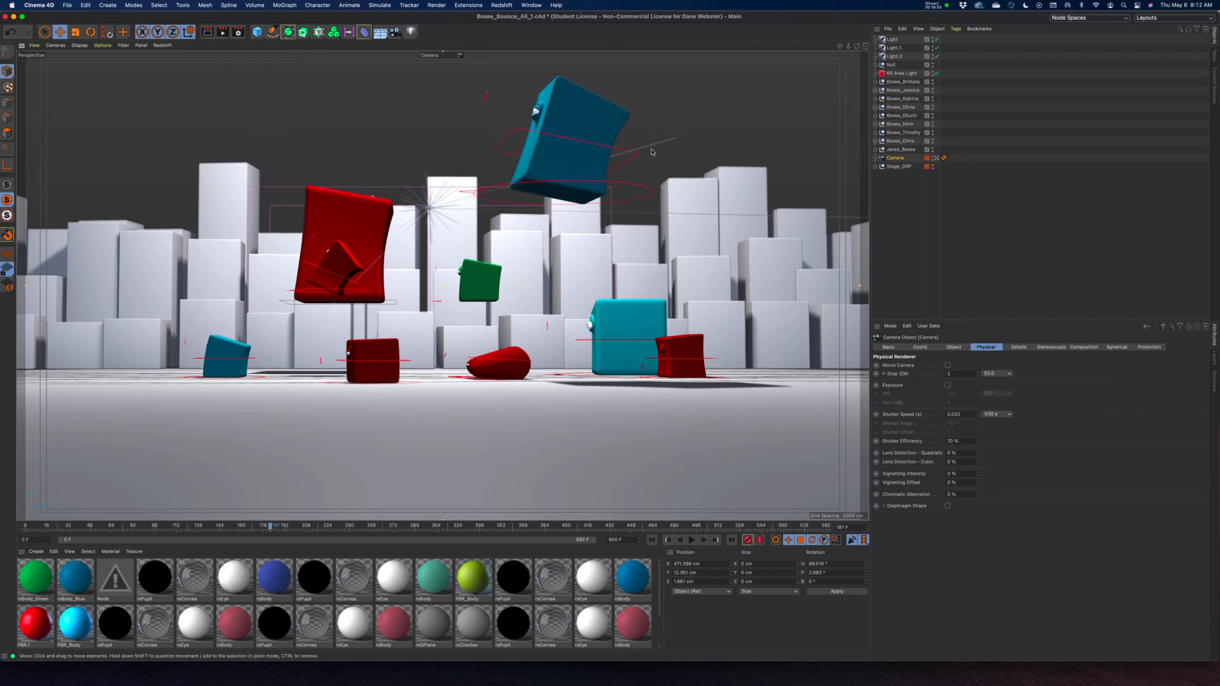
Step: Render the current frame to the Picture Viewer, inspect it at 100 % and another zoom level, and close the viewer
left_click(222, 35)
left_click_drag(361, 27, 310, 18)
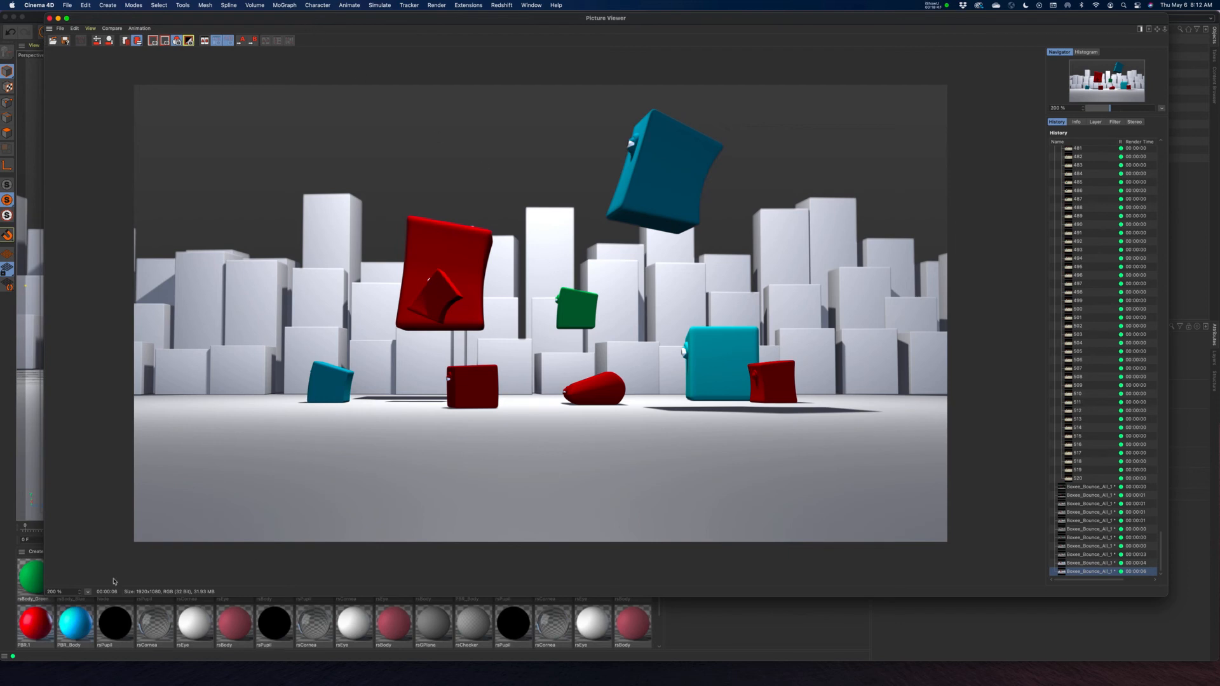
left_click(88, 591)
left_click(102, 556)
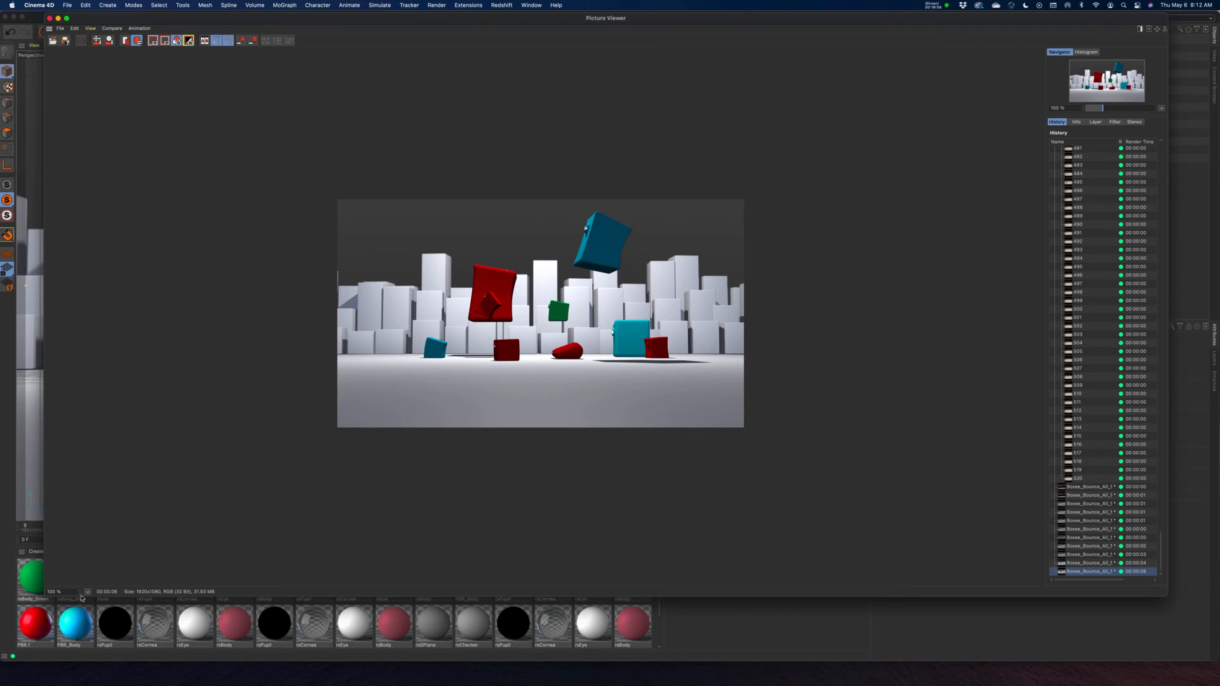
left_click(87, 592)
left_click(101, 565)
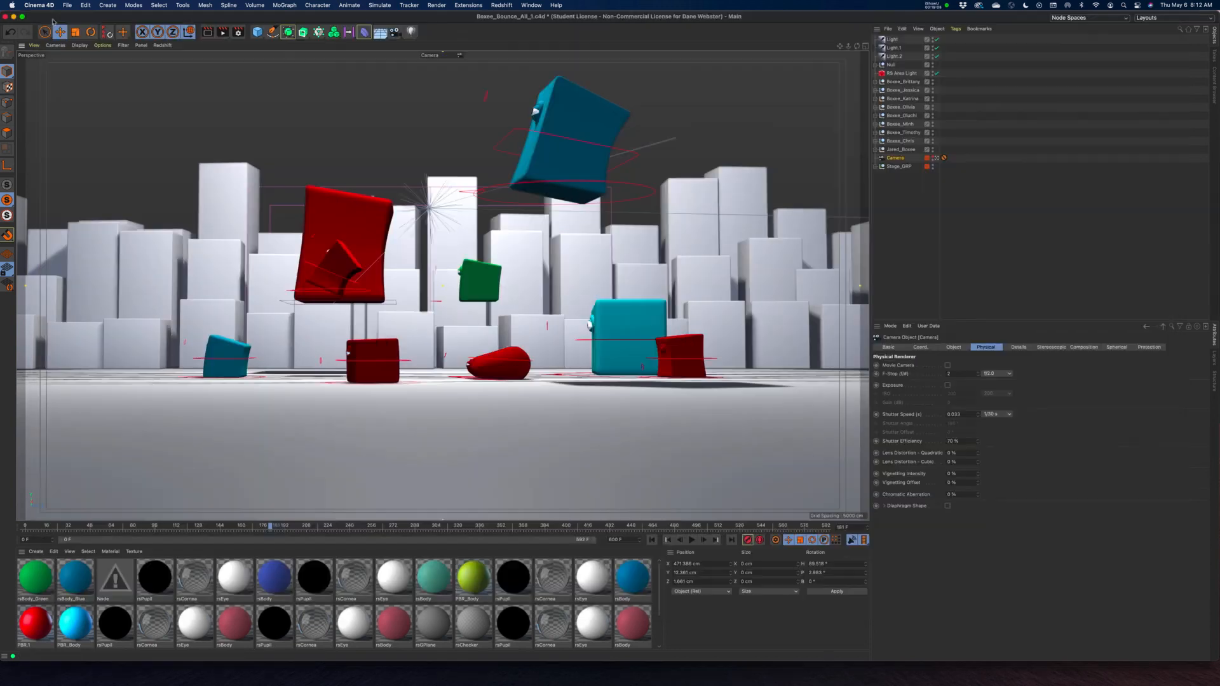
left_click(50, 18)
Step: Enable saving the render as bBounce_VP in the Movies folder and set the regular image depth to 8 Bit/Channel
left_click(238, 32)
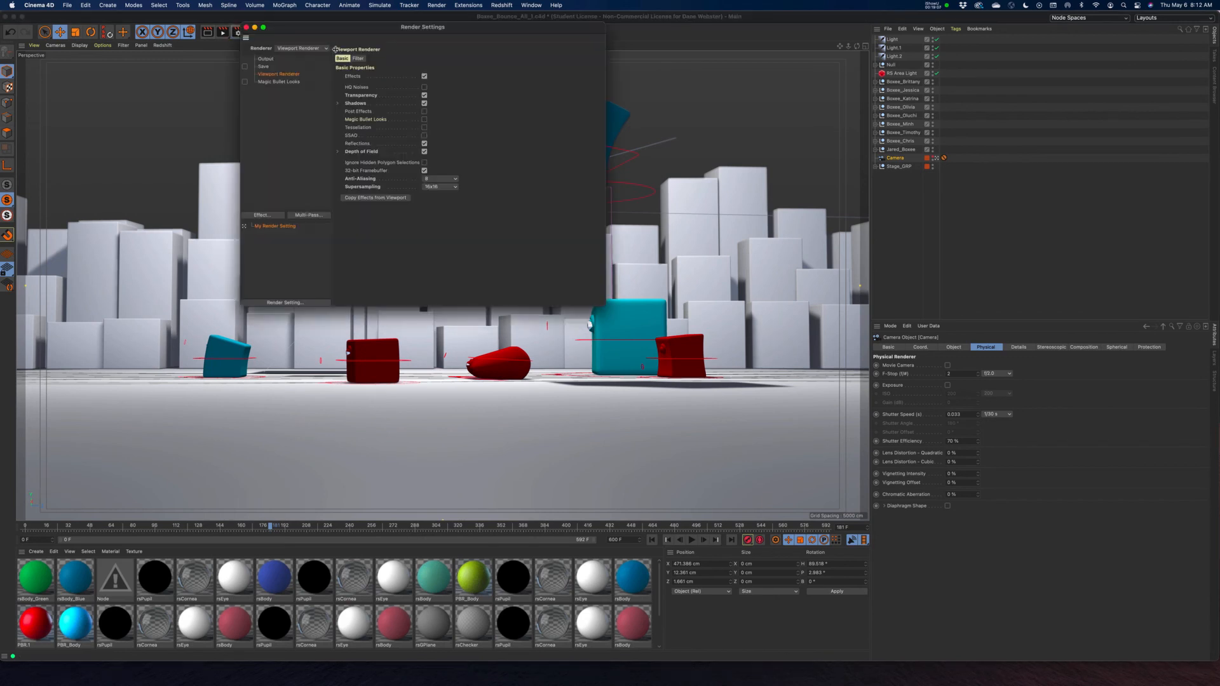
left_click(266, 59)
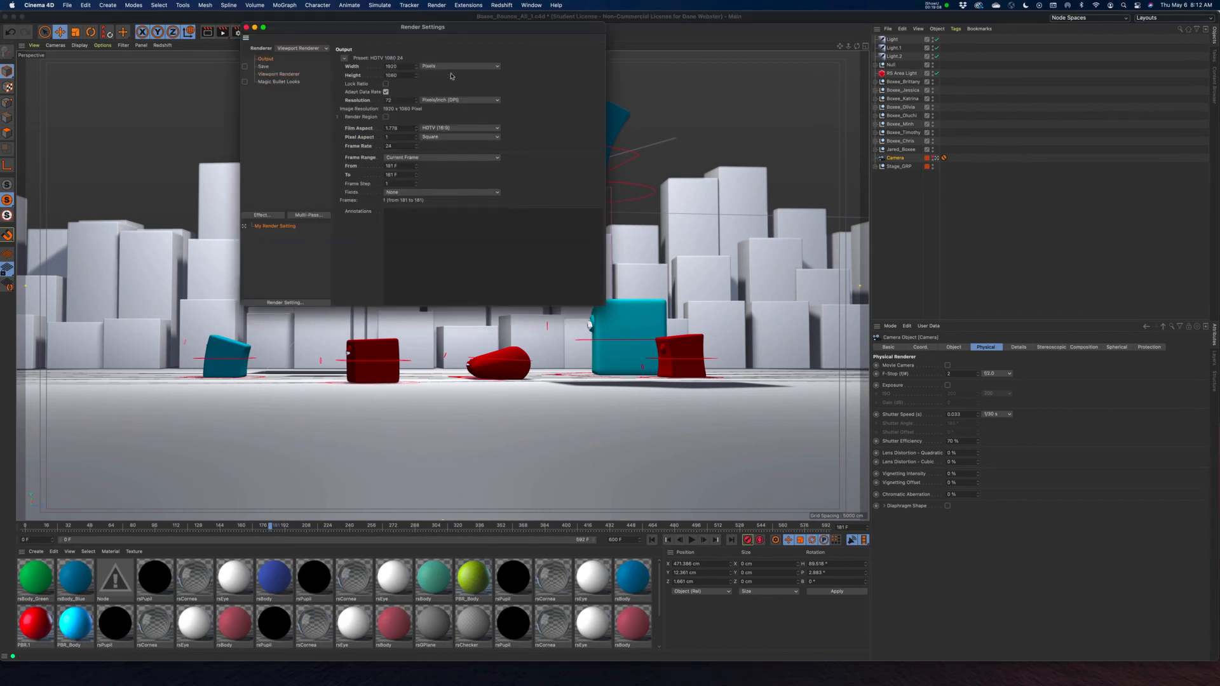
left_click(263, 66)
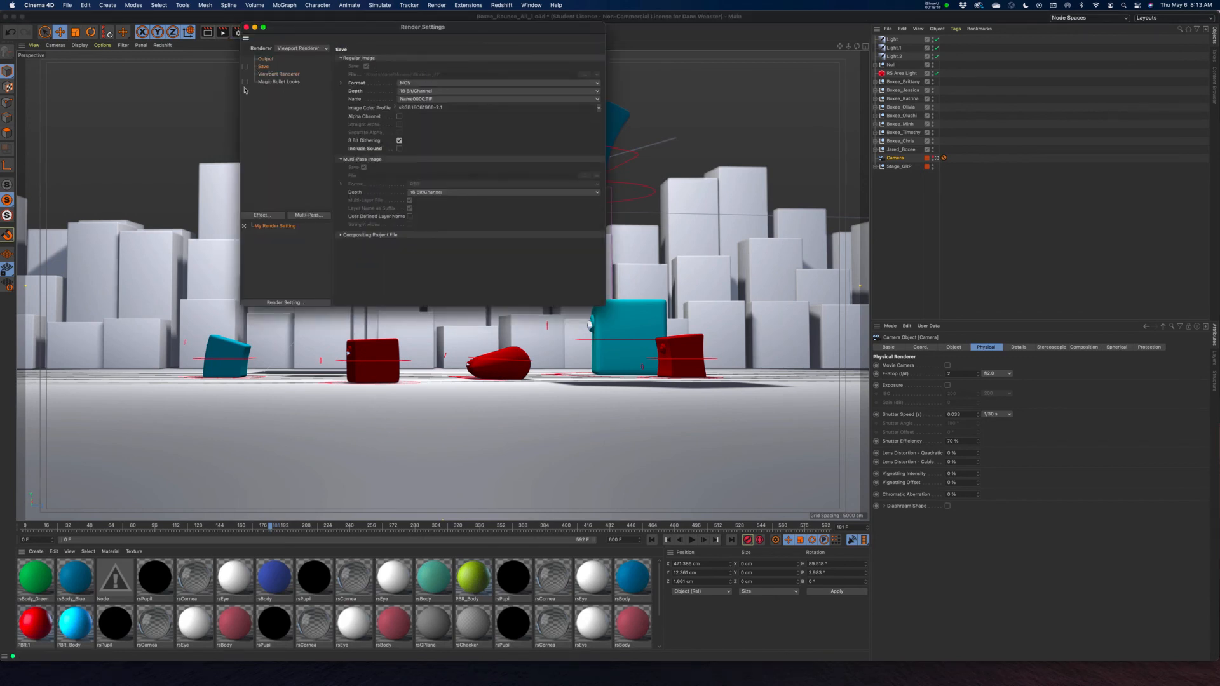
left_click(245, 67)
left_click(584, 75)
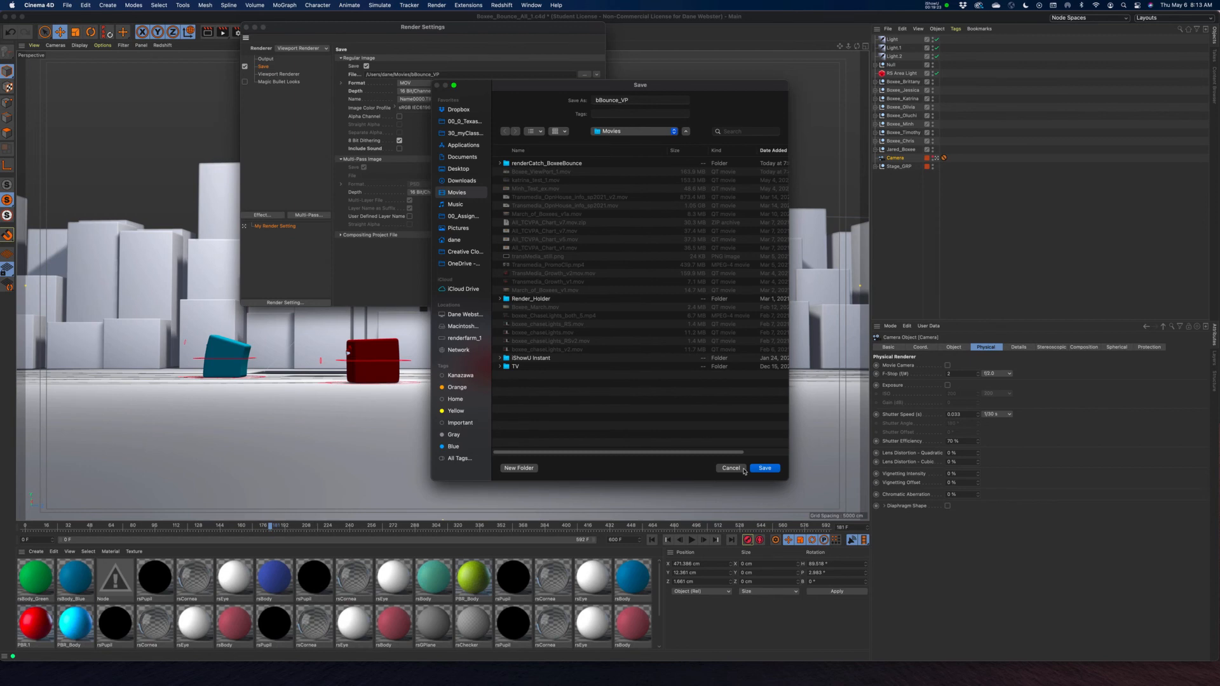
left_click(763, 471)
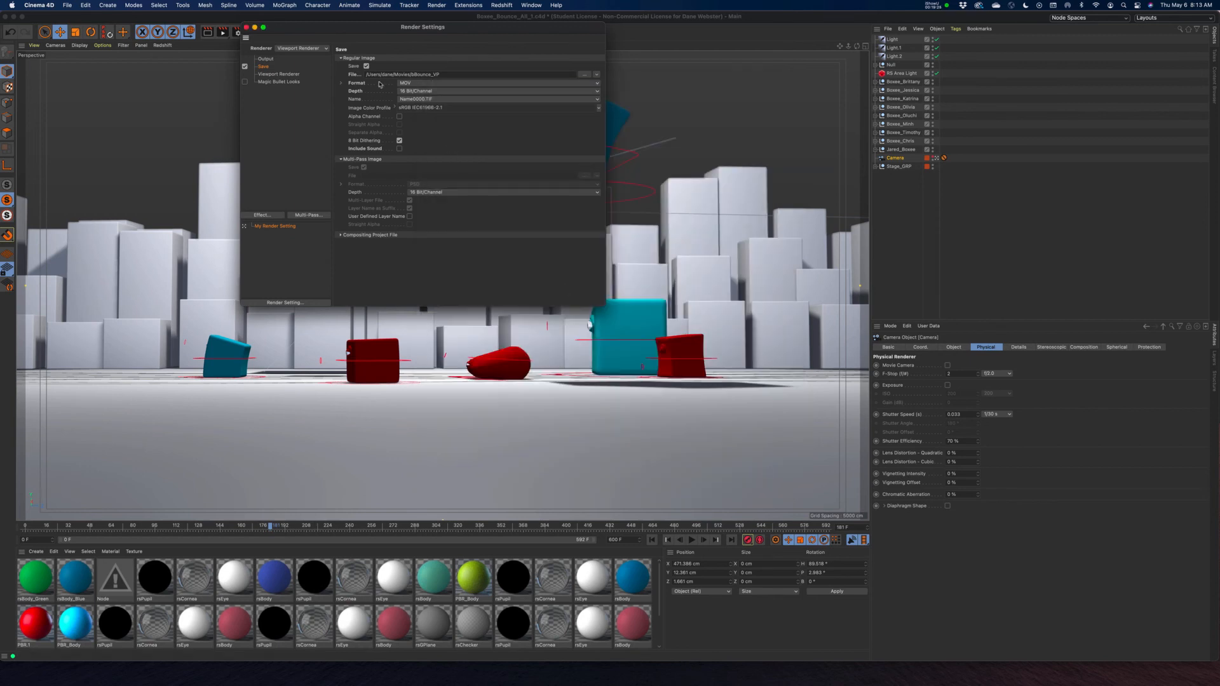
left_click(431, 92)
left_click(430, 96)
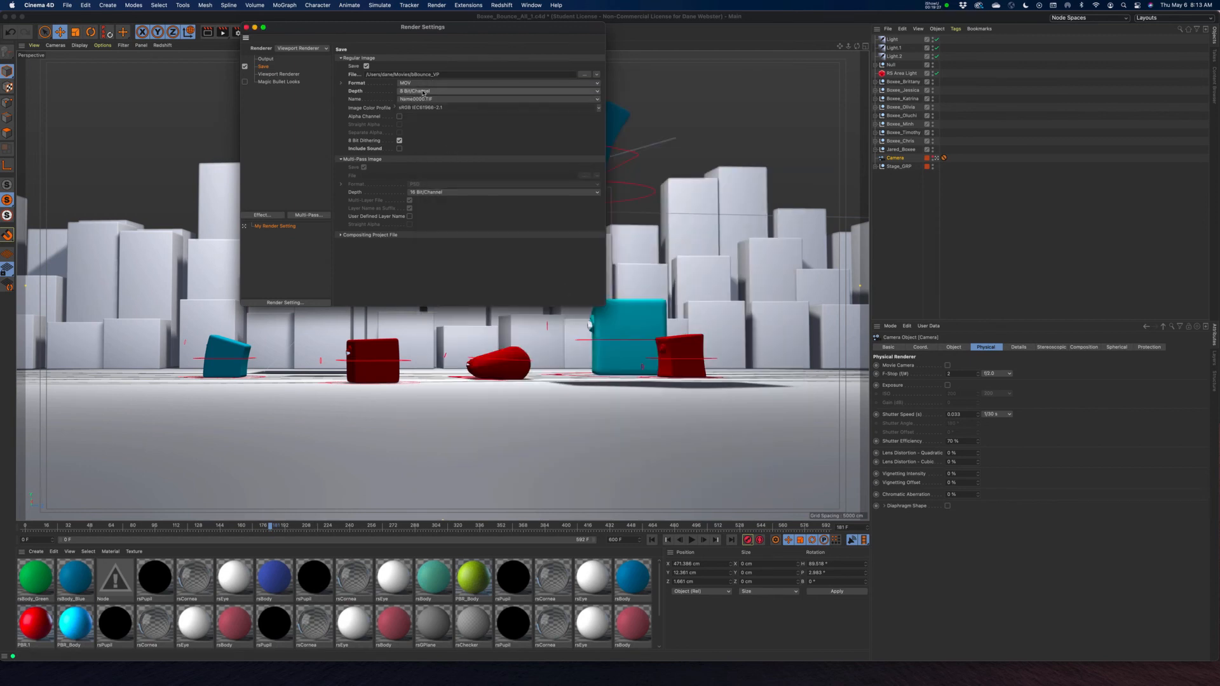
Step: Set the output frame range to All Frames, change its end frame to 510, and close the render settings
left_click(266, 59)
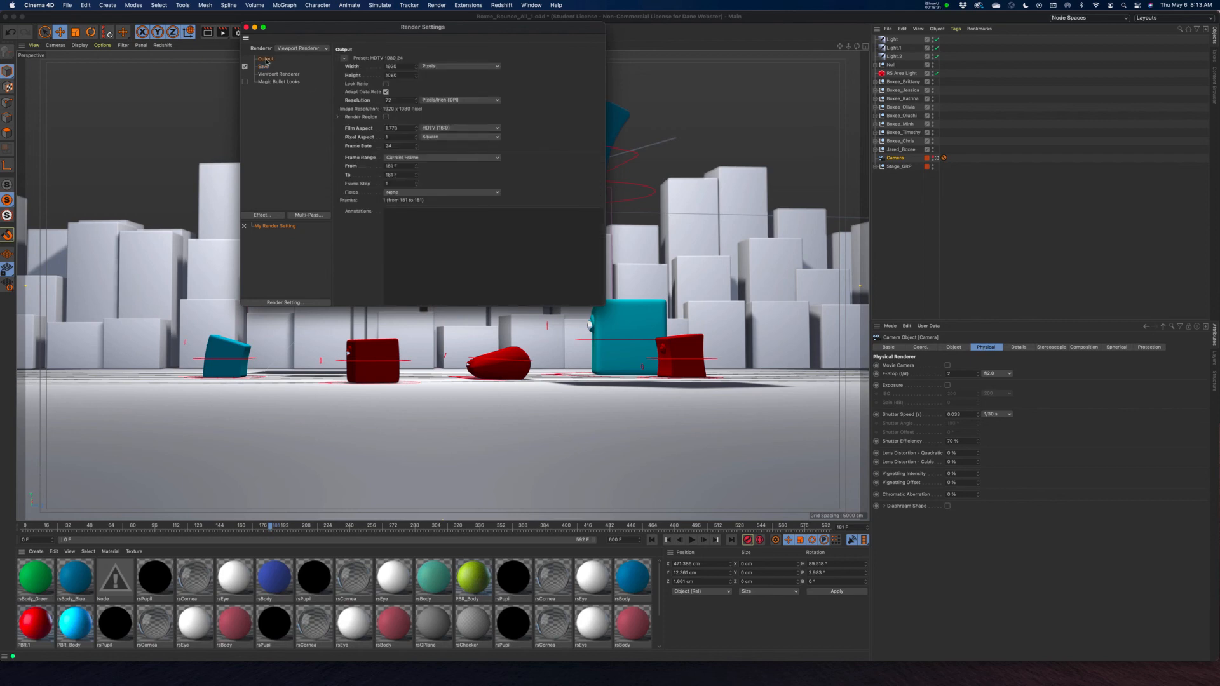
left_click(432, 157)
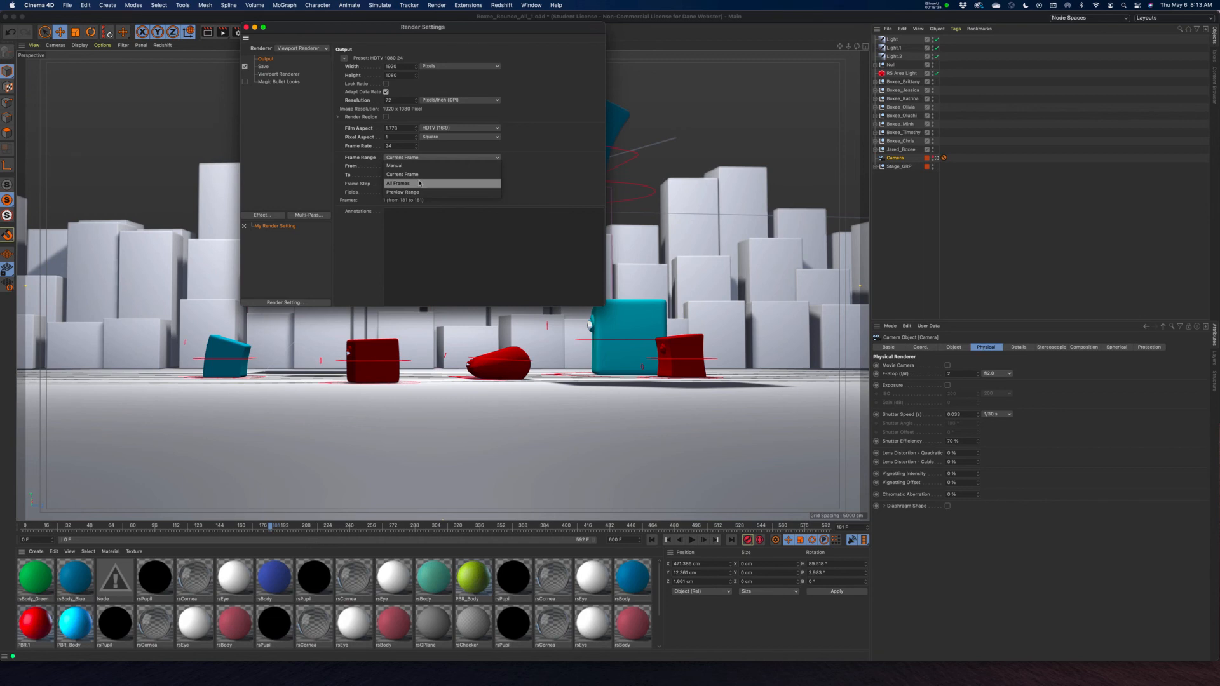
left_click(420, 184)
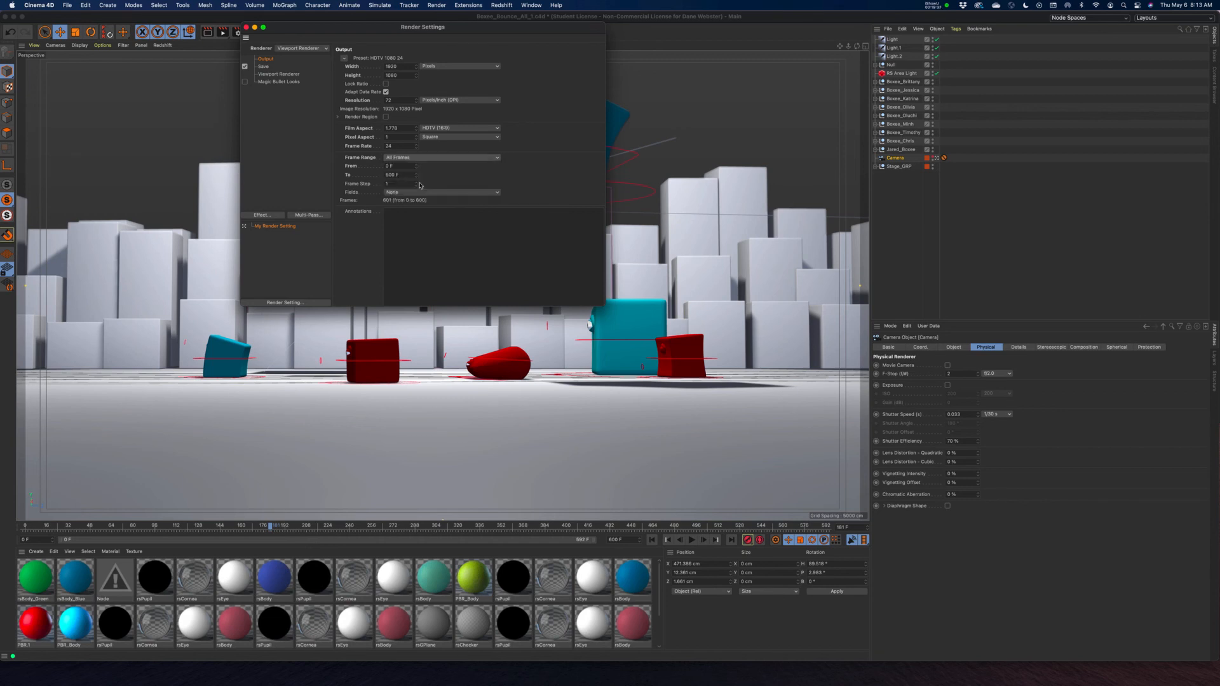
left_click(392, 175)
type("61")
left_click(246, 27)
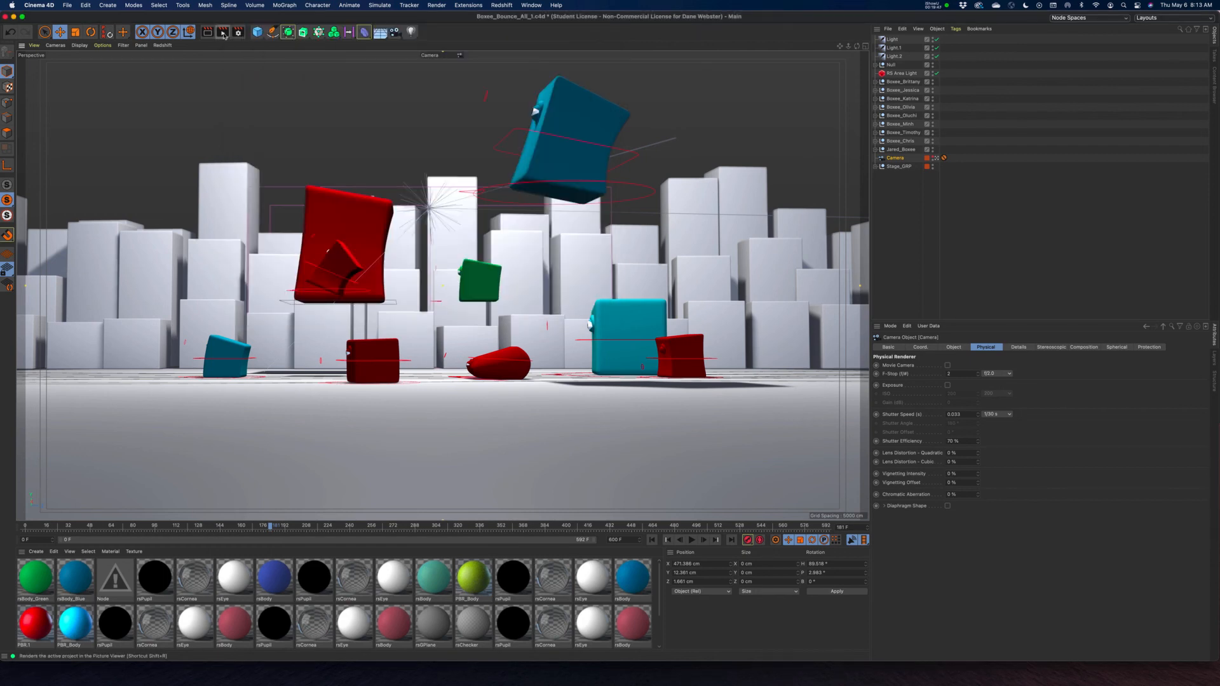
Step: Render the animation to the Picture Viewer, abort the render partway through, and close the viewer
left_click(223, 33)
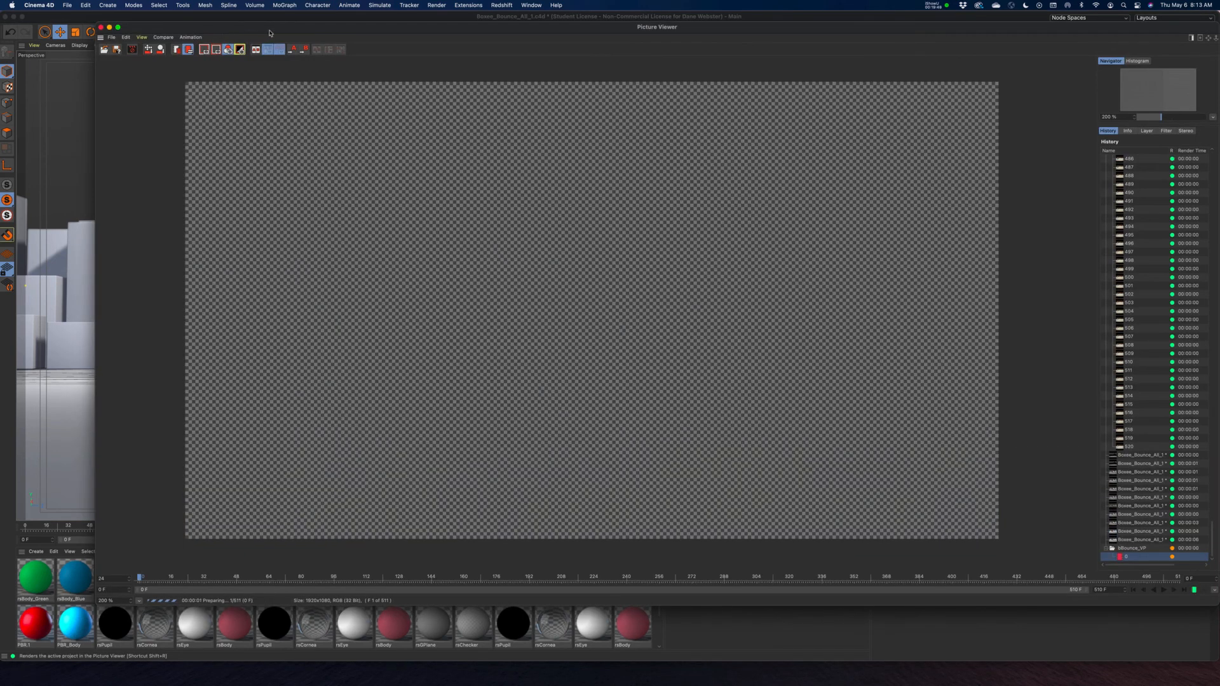
left_click_drag(330, 27, 279, 20)
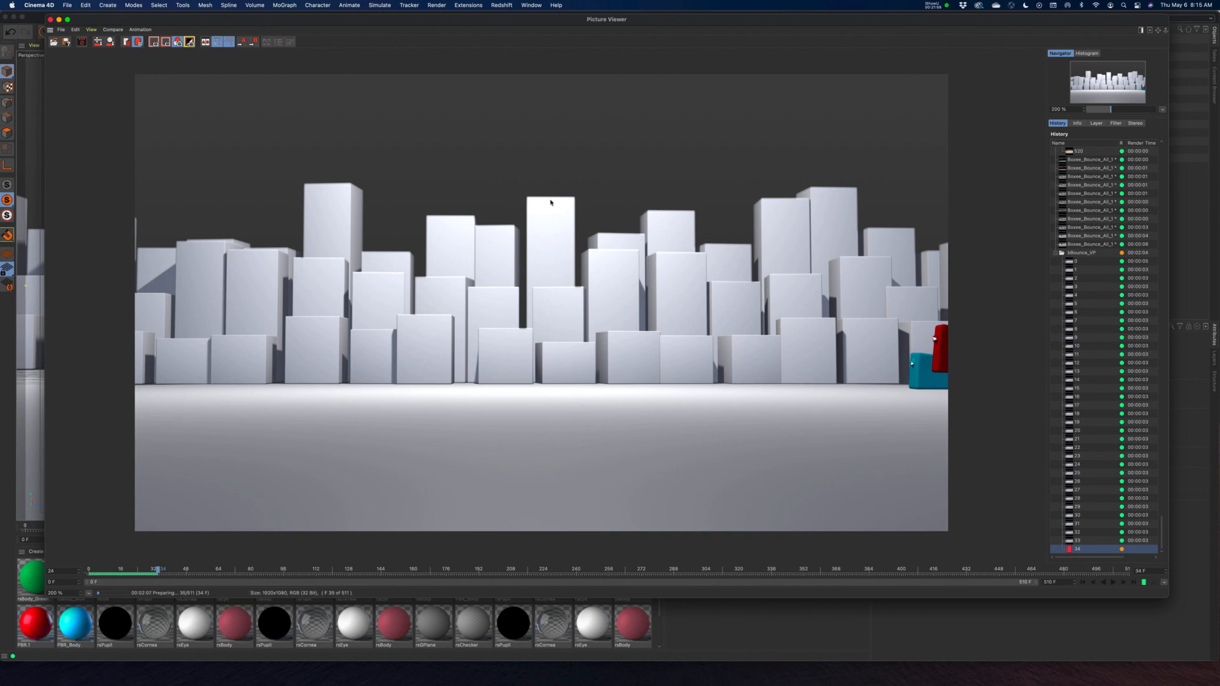
key("Escape")
left_click(633, 240)
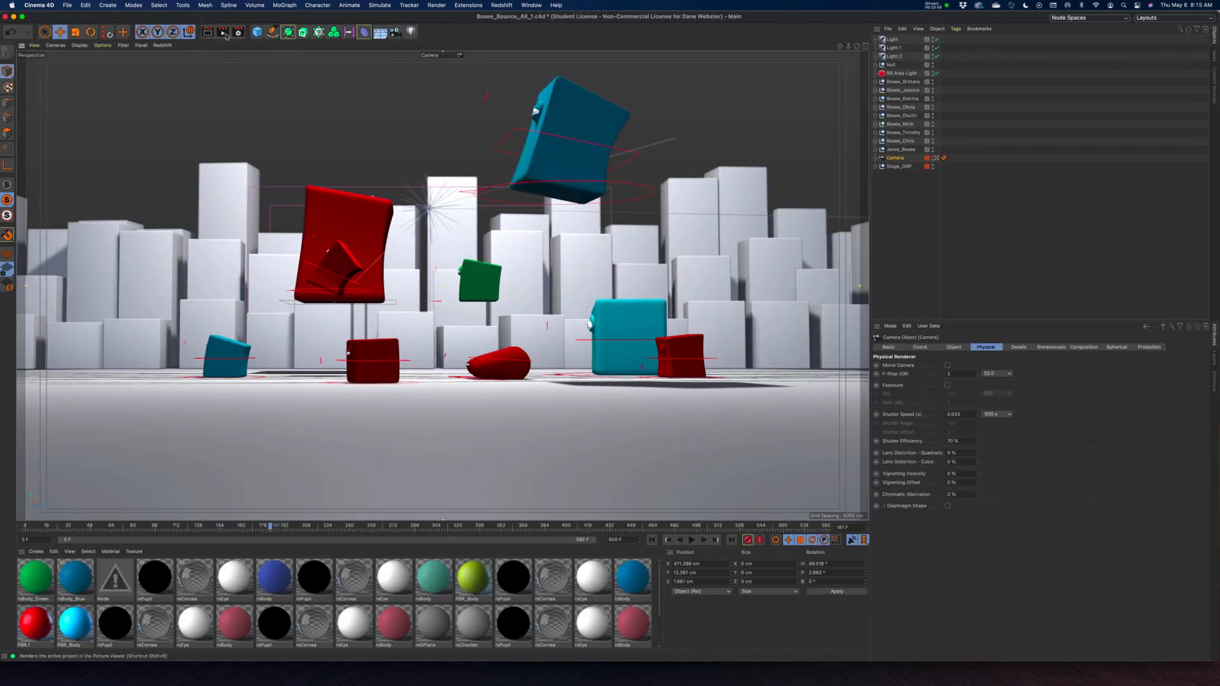
Step: Lower the Viewport Renderer's Anti-Aliasing and Supersampling, and close the render settings
left_click(239, 34)
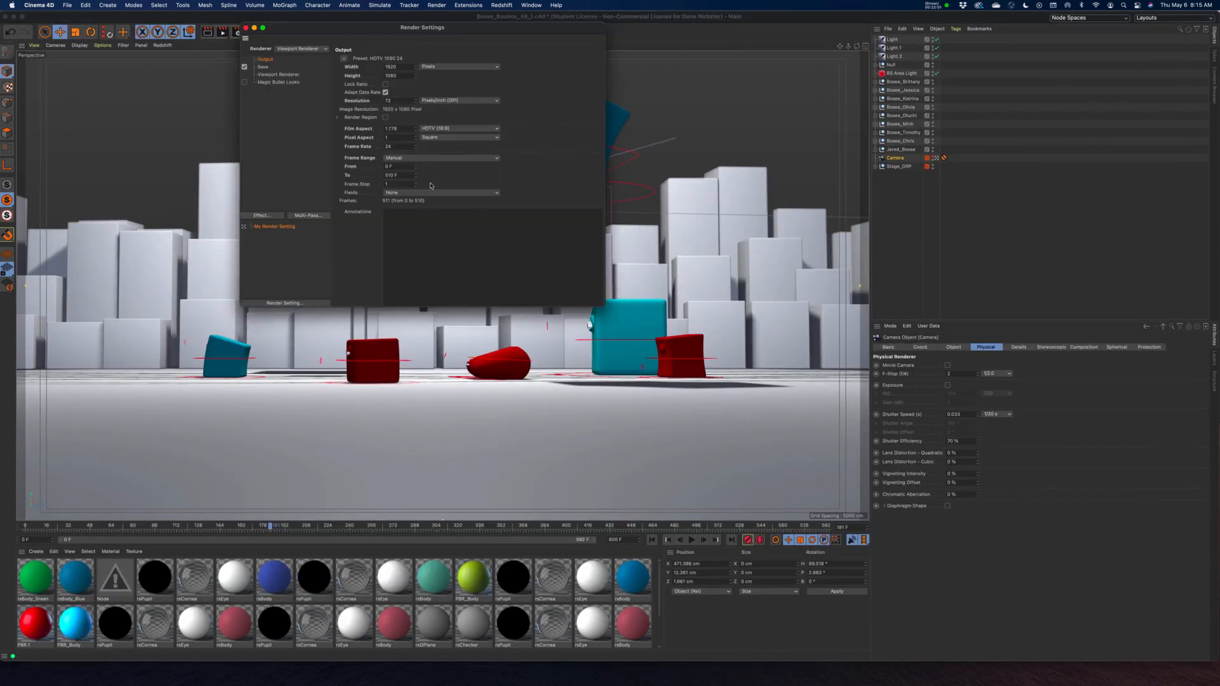
left_click(277, 75)
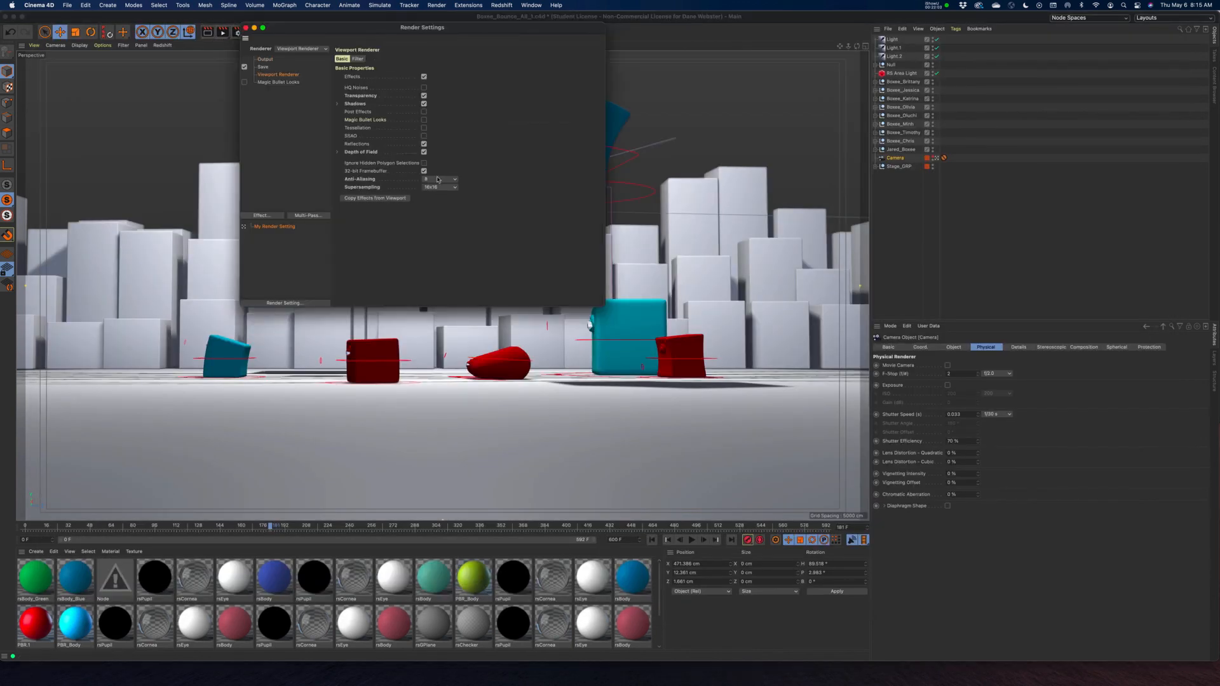
left_click(437, 179)
left_click(439, 196)
left_click(440, 187)
left_click(443, 225)
left_click(246, 28)
Step: Render the animation to the Picture Viewer again, overwriting the existing bBounce_VP.mov file
left_click(223, 33)
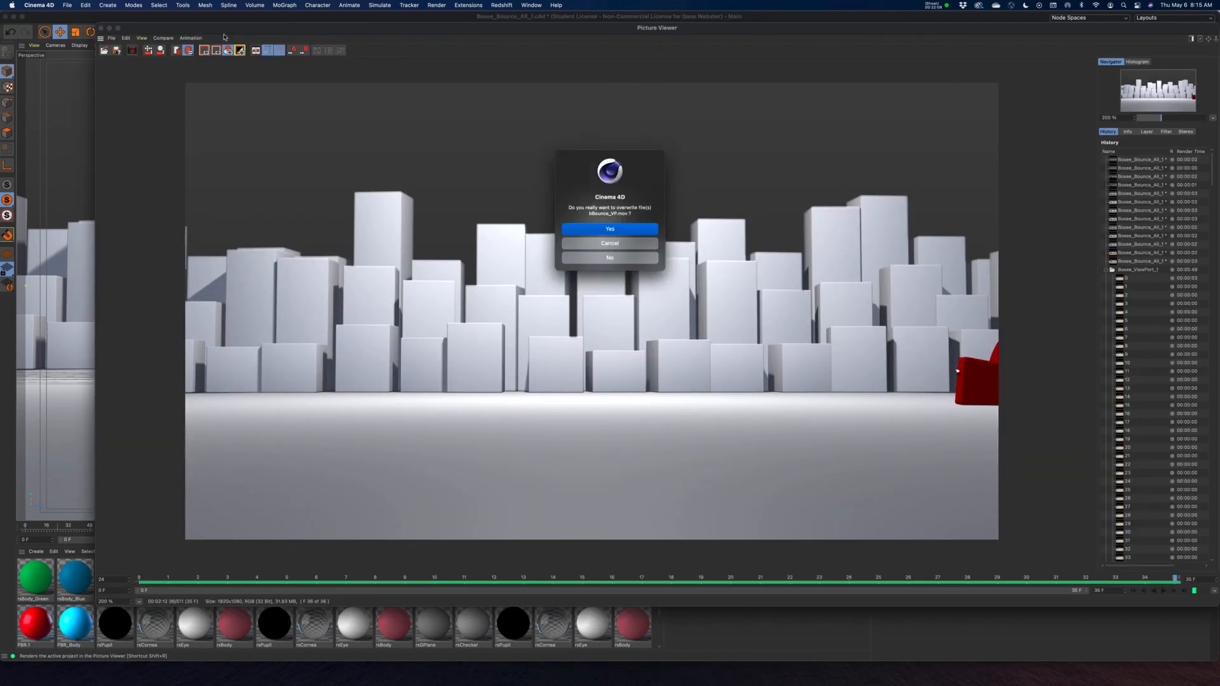
left_click(590, 231)
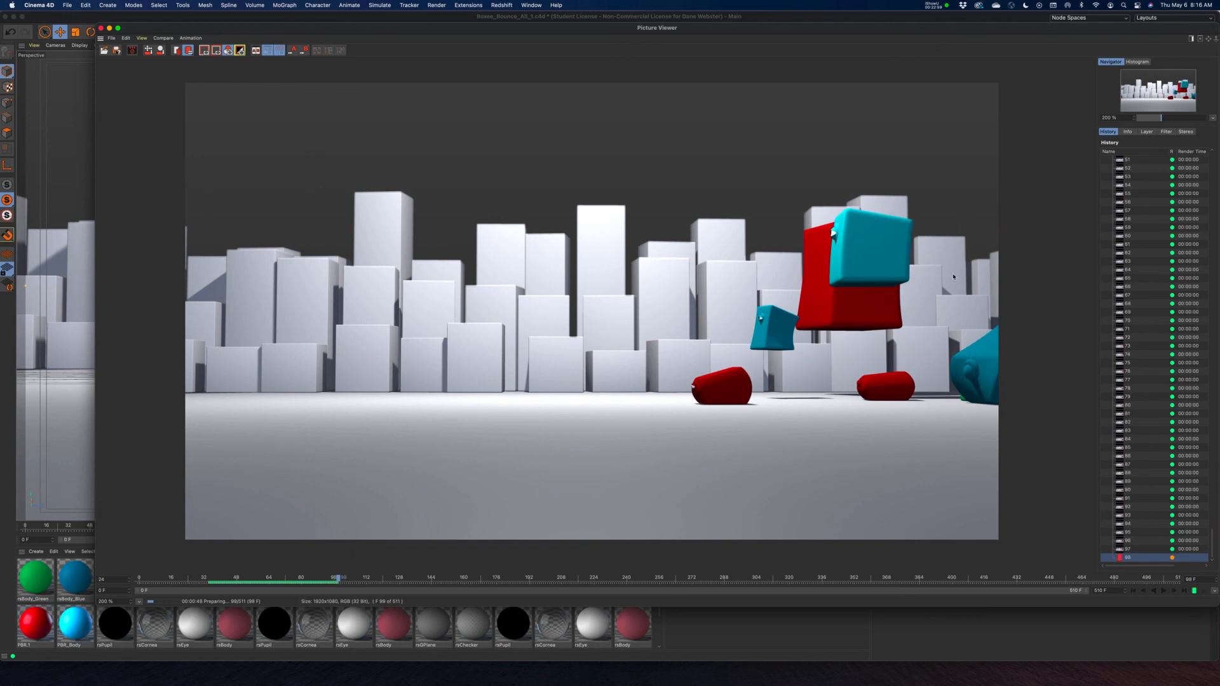
left_click(933, 6)
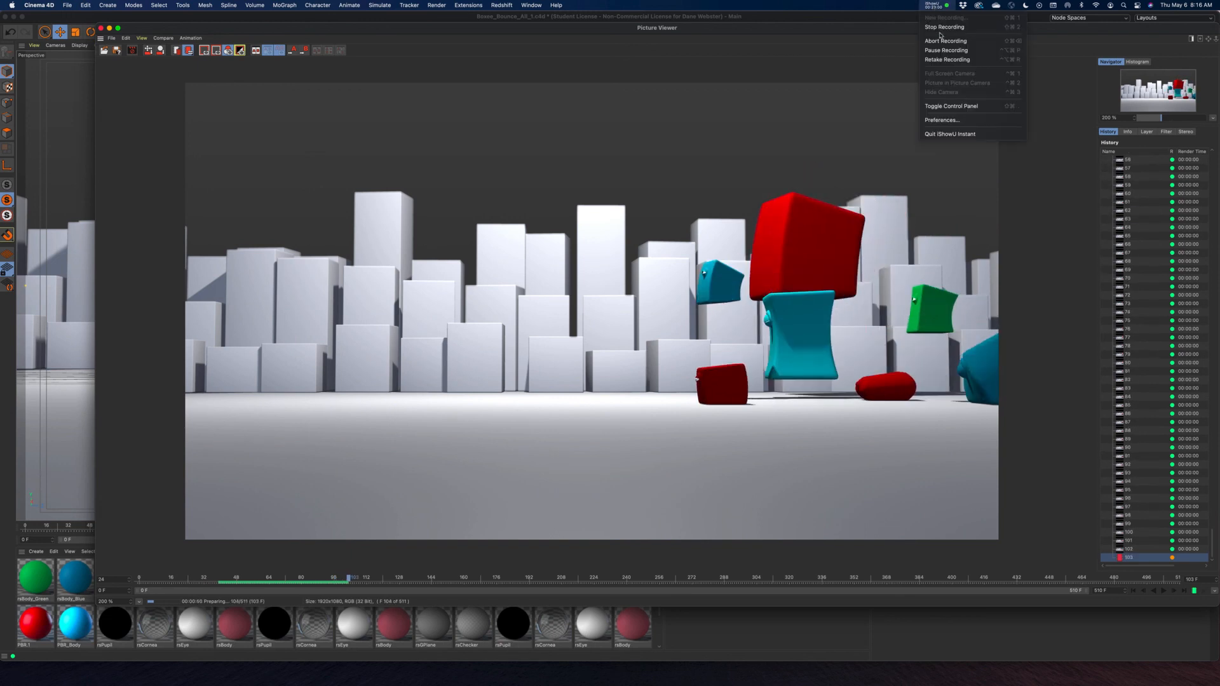